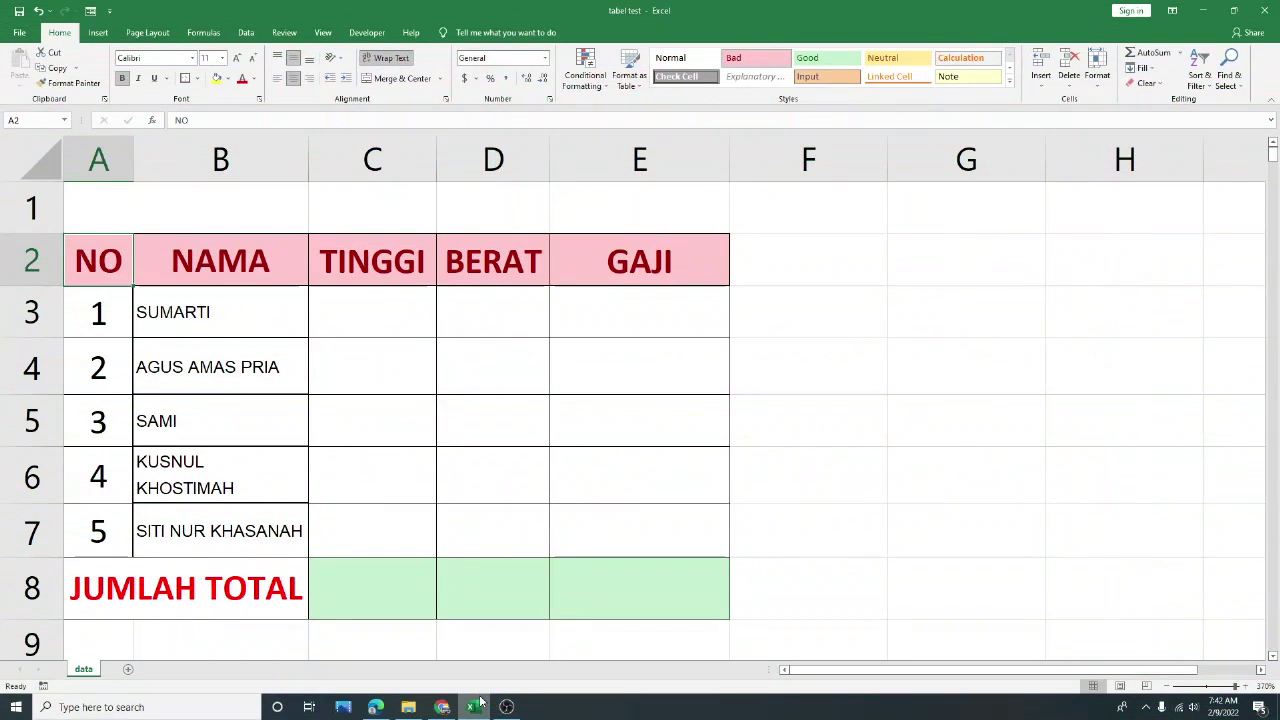
Enter a 50 CM sample value in cell G2
left_click(935, 259)
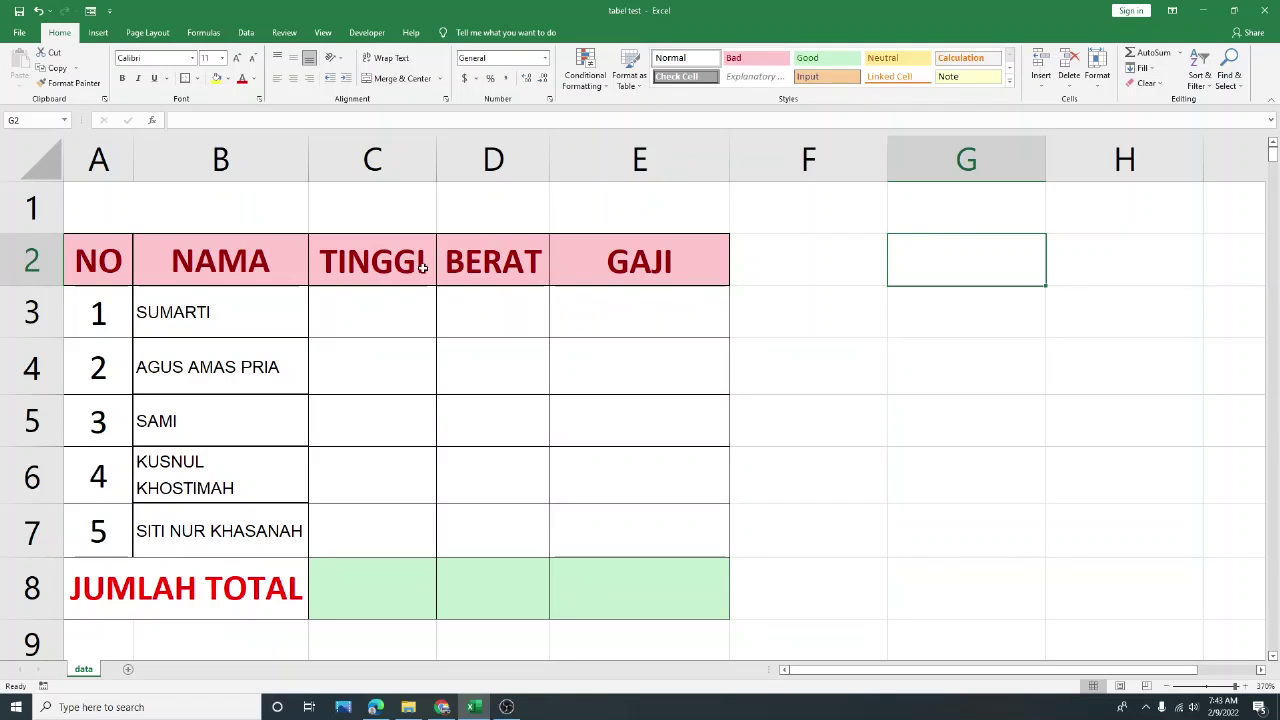
left_click_drag(389, 265, 391, 300)
left_click_drag(455, 265, 480, 310)
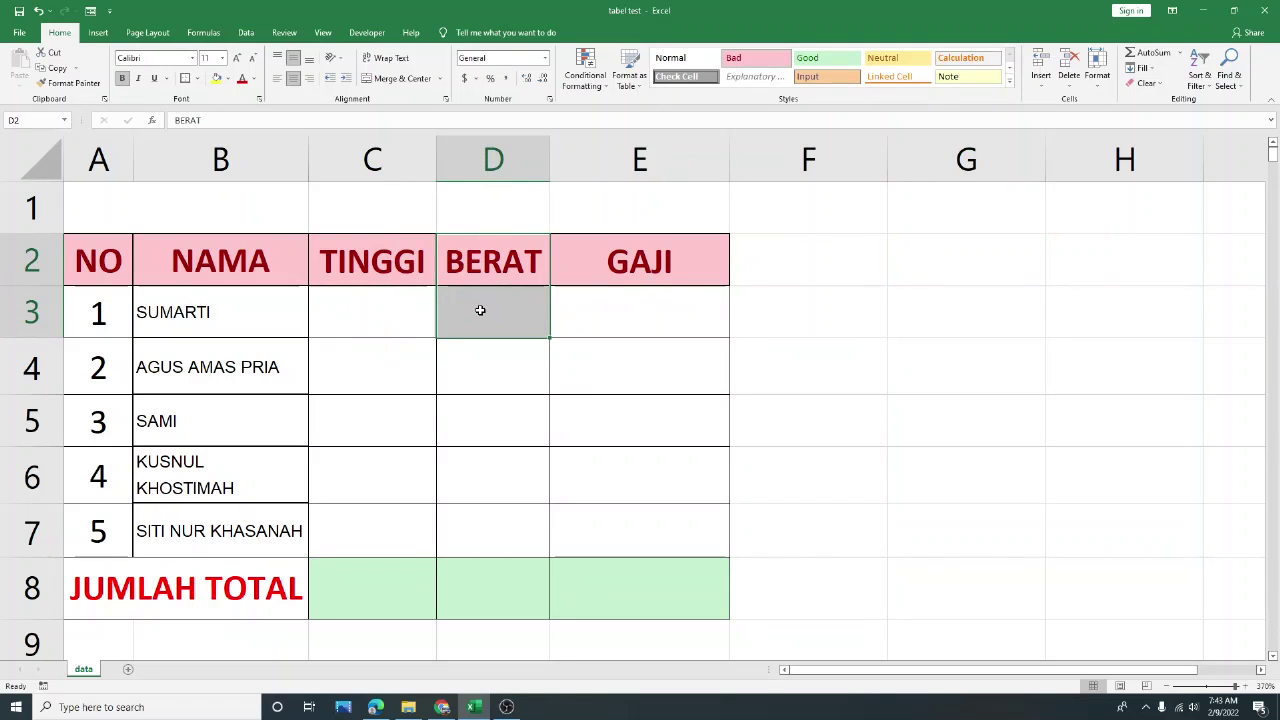
left_click(663, 252)
left_click(950, 267)
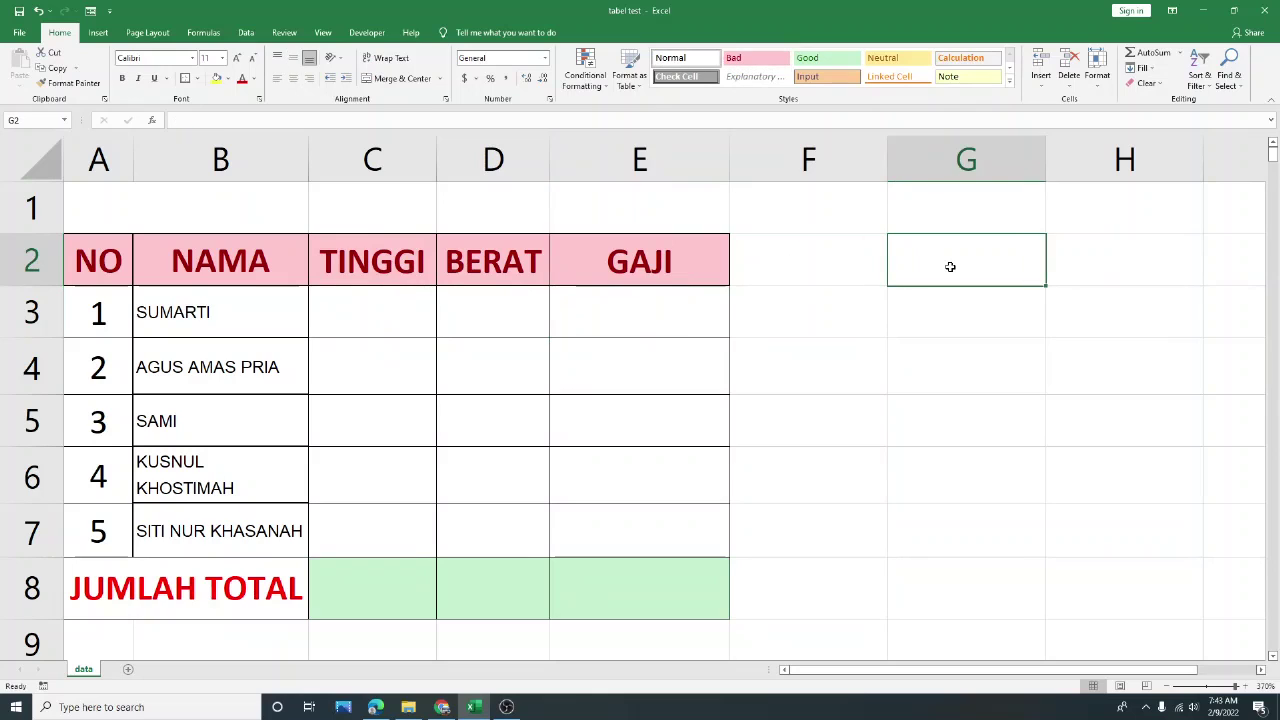
type("50 CM")
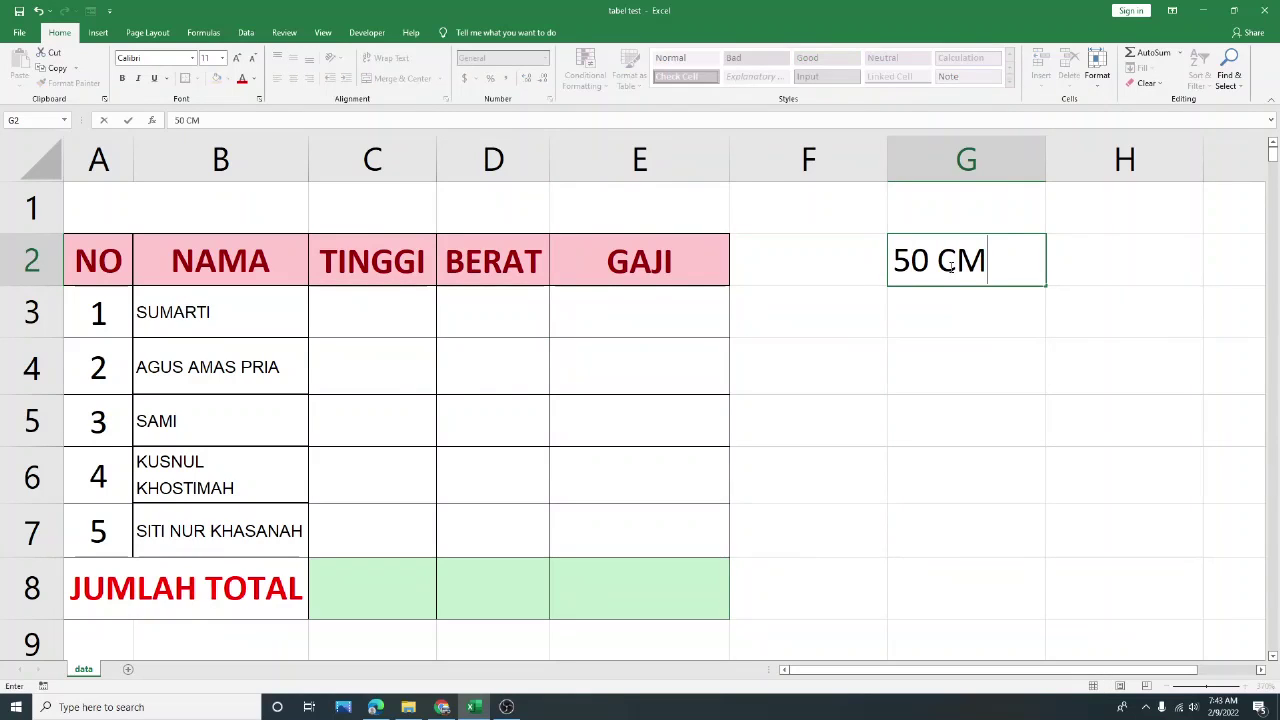
key("Return")
left_click(970, 258)
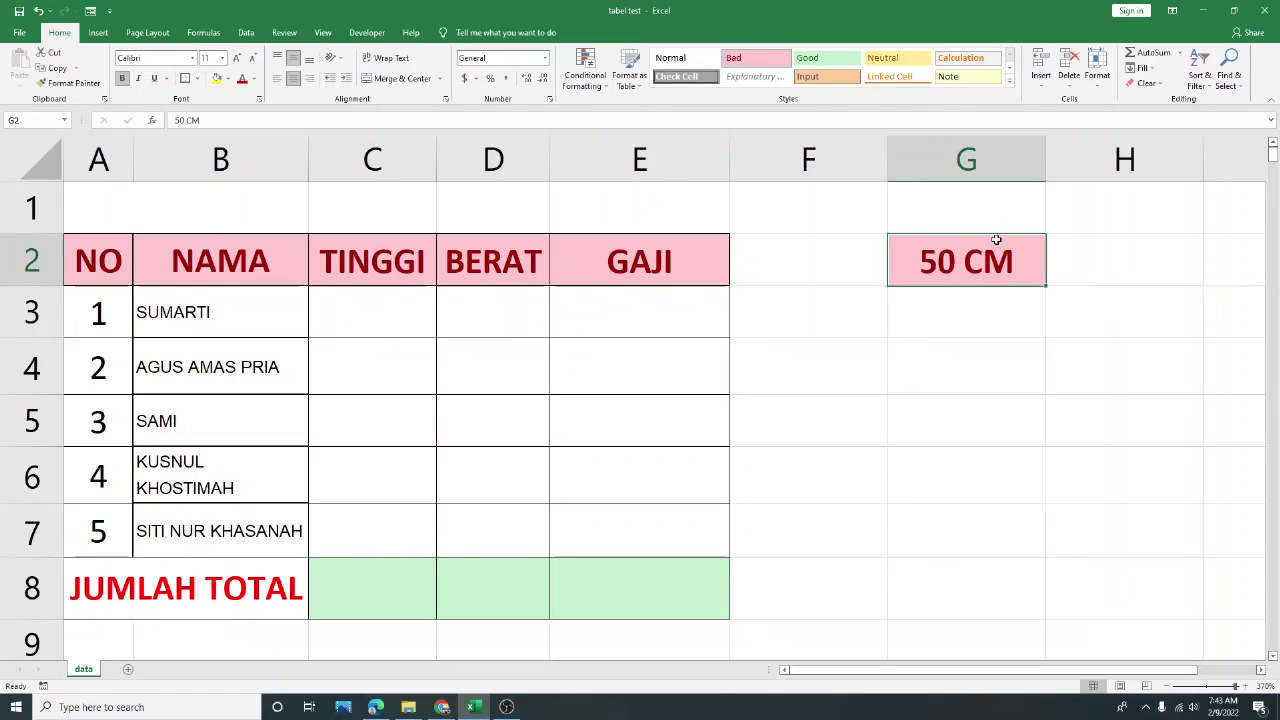
Delete column G with its sample entry and adjust the sheet zoom
left_click(956, 306)
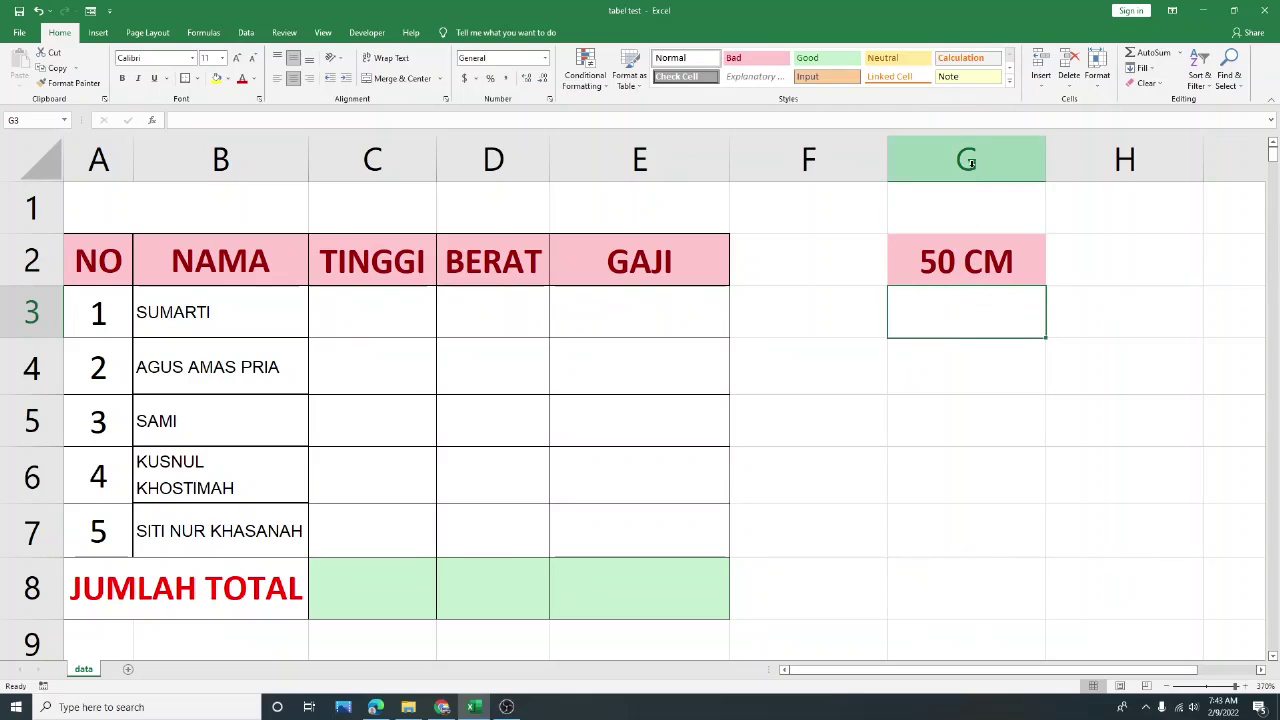
right_click(972, 165)
left_click(1027, 272)
left_click(929, 368)
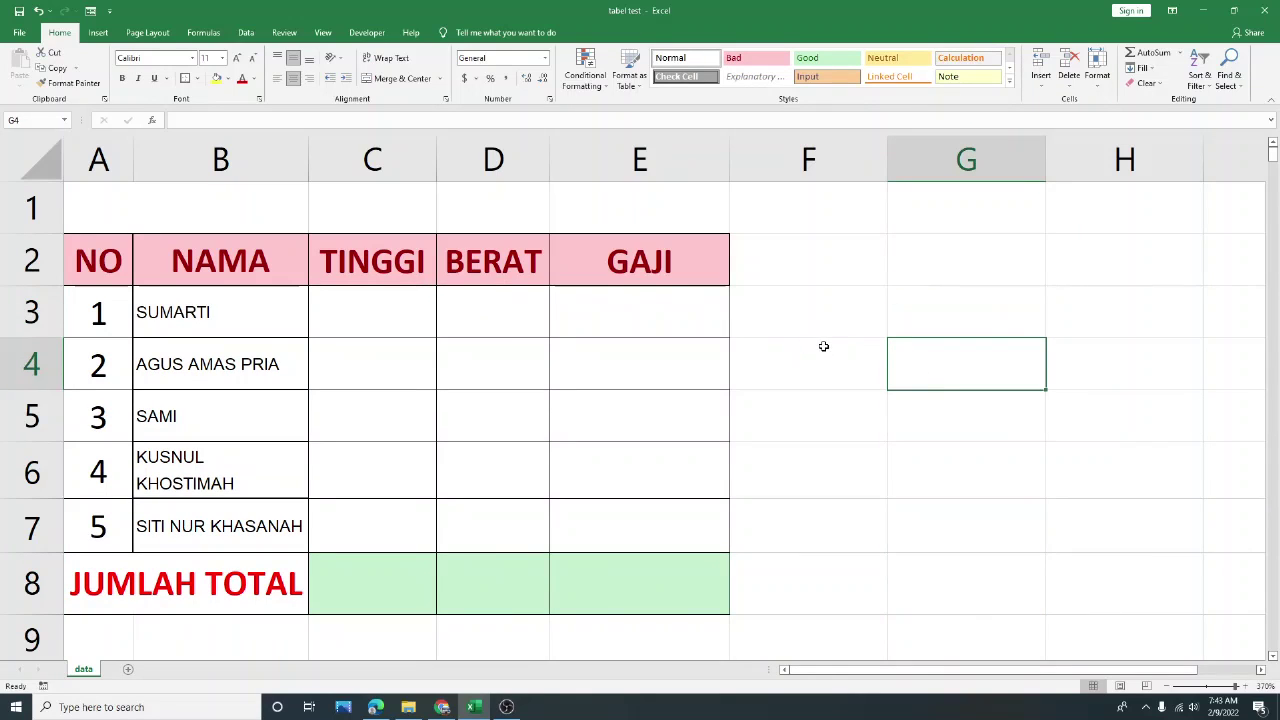
left_click(1241, 687)
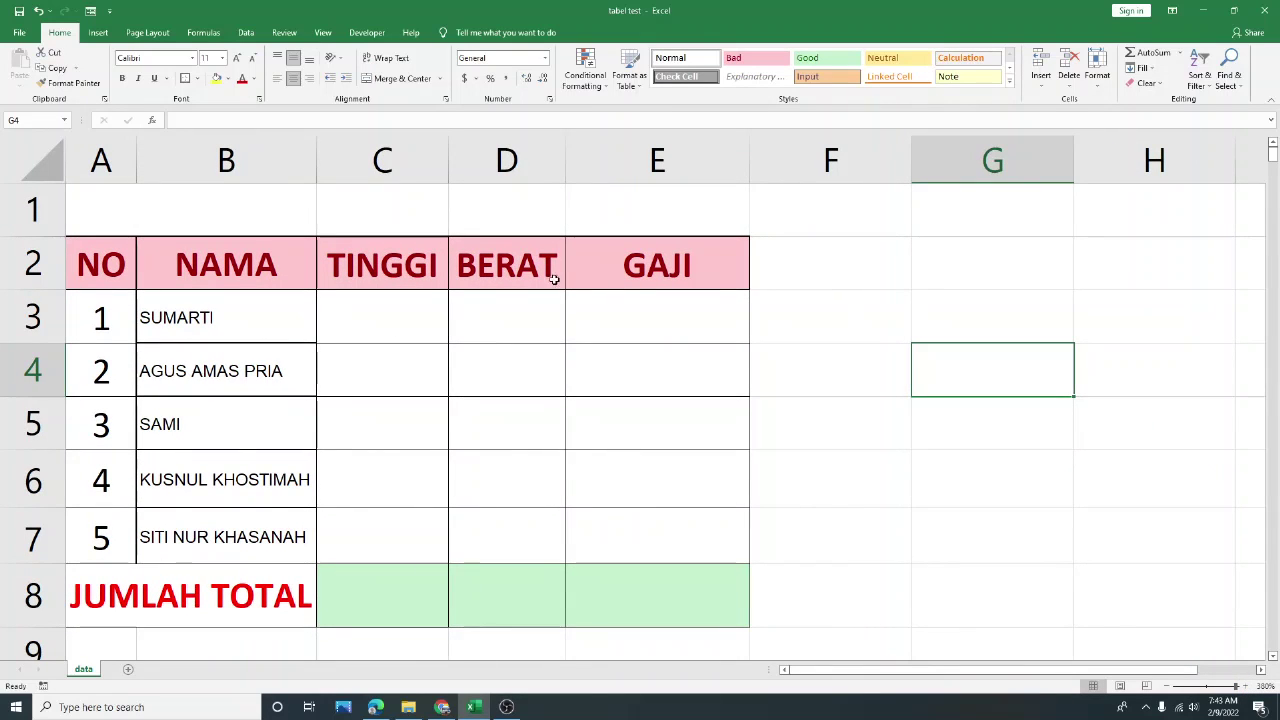
Select the TINGGI, BERAT and GAJI data ranges in turn to review the table
left_click(198, 253)
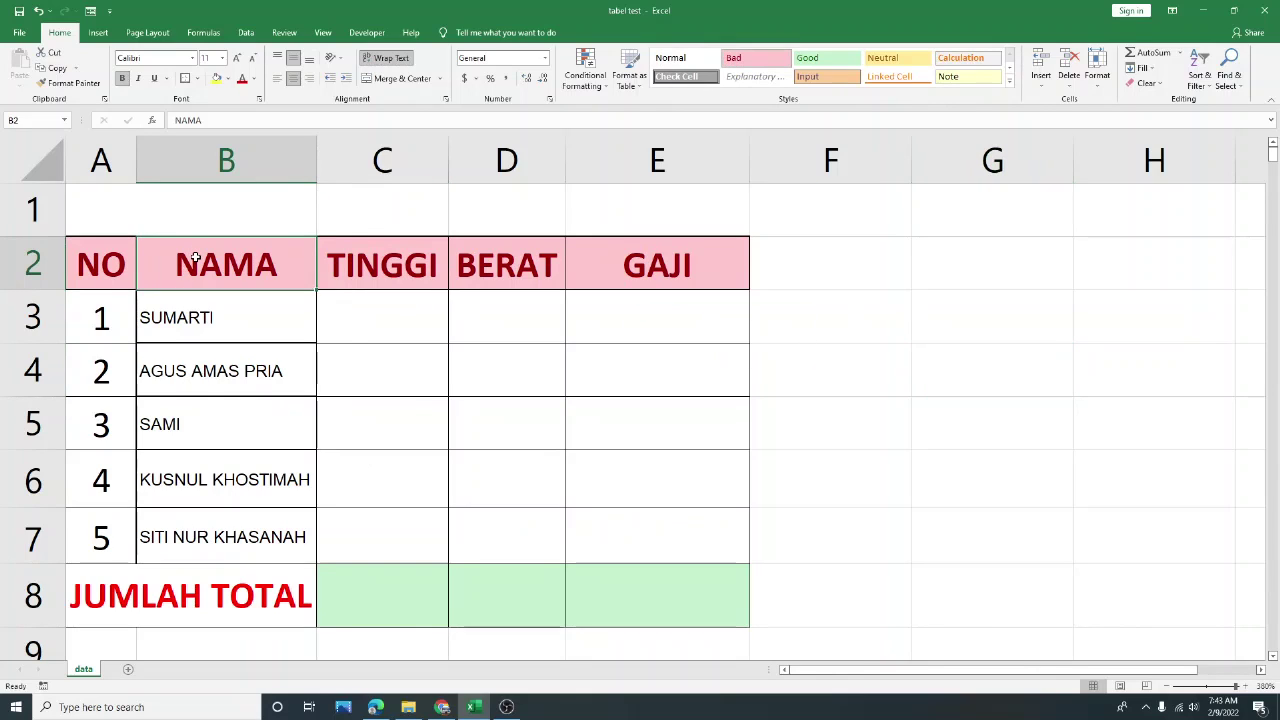
left_click_drag(397, 317, 399, 537)
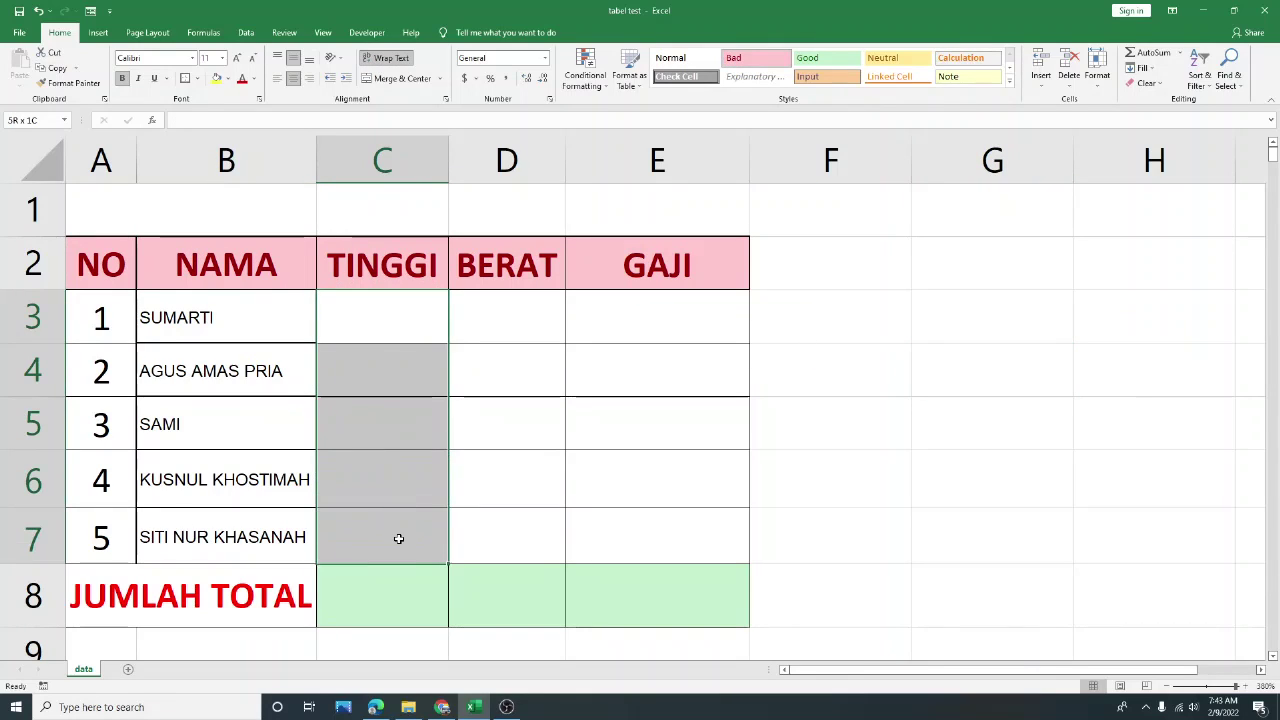
left_click_drag(524, 306, 517, 534)
left_click_drag(677, 311, 680, 543)
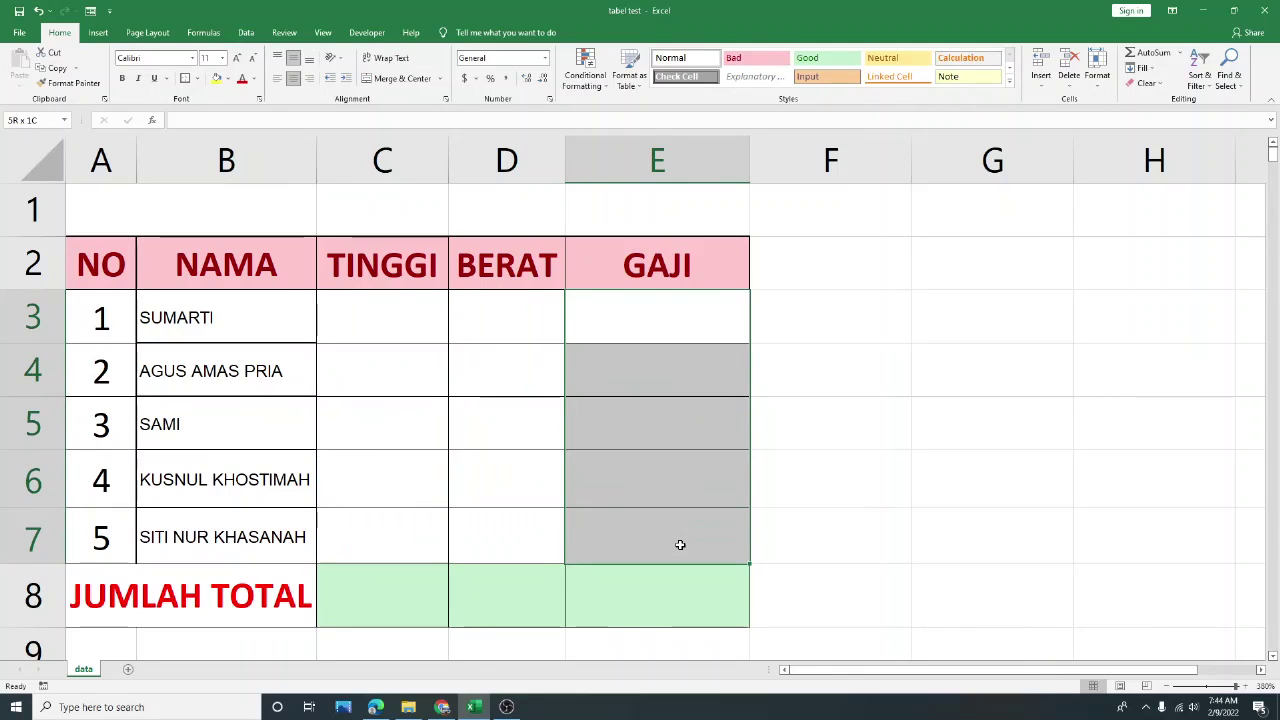
left_click(678, 322)
left_click(860, 308)
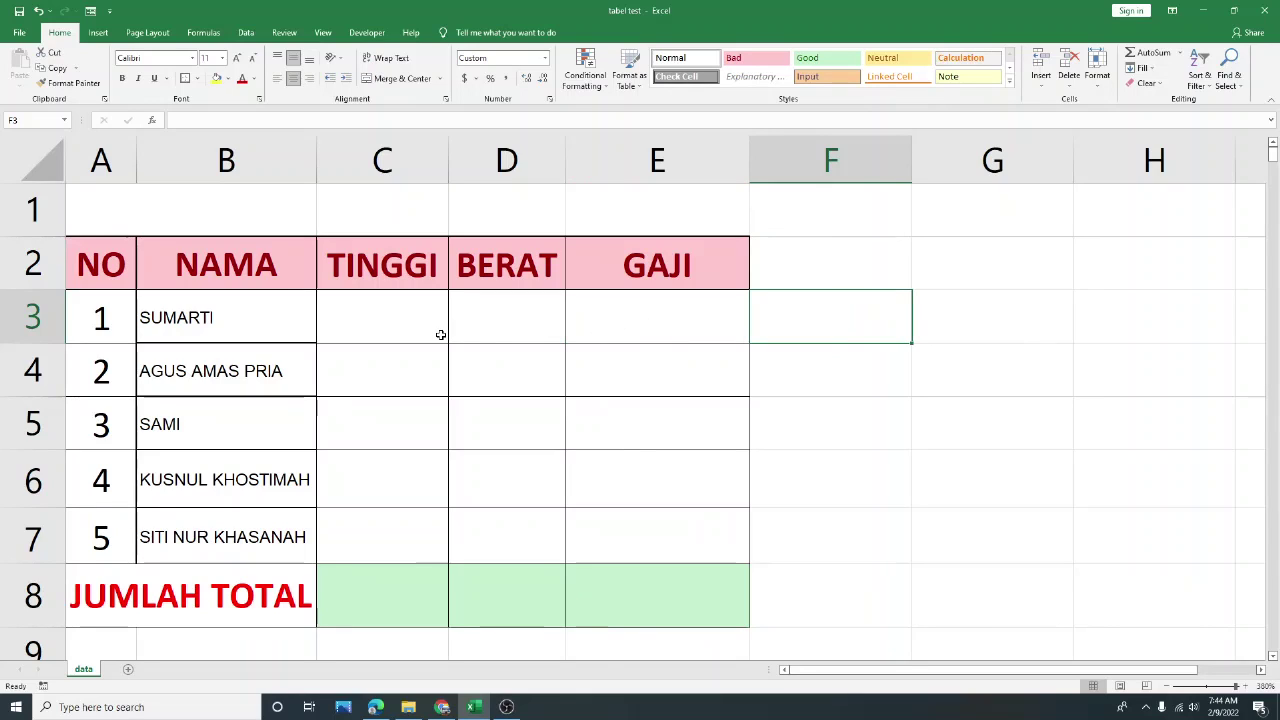
left_click_drag(440, 335, 406, 555)
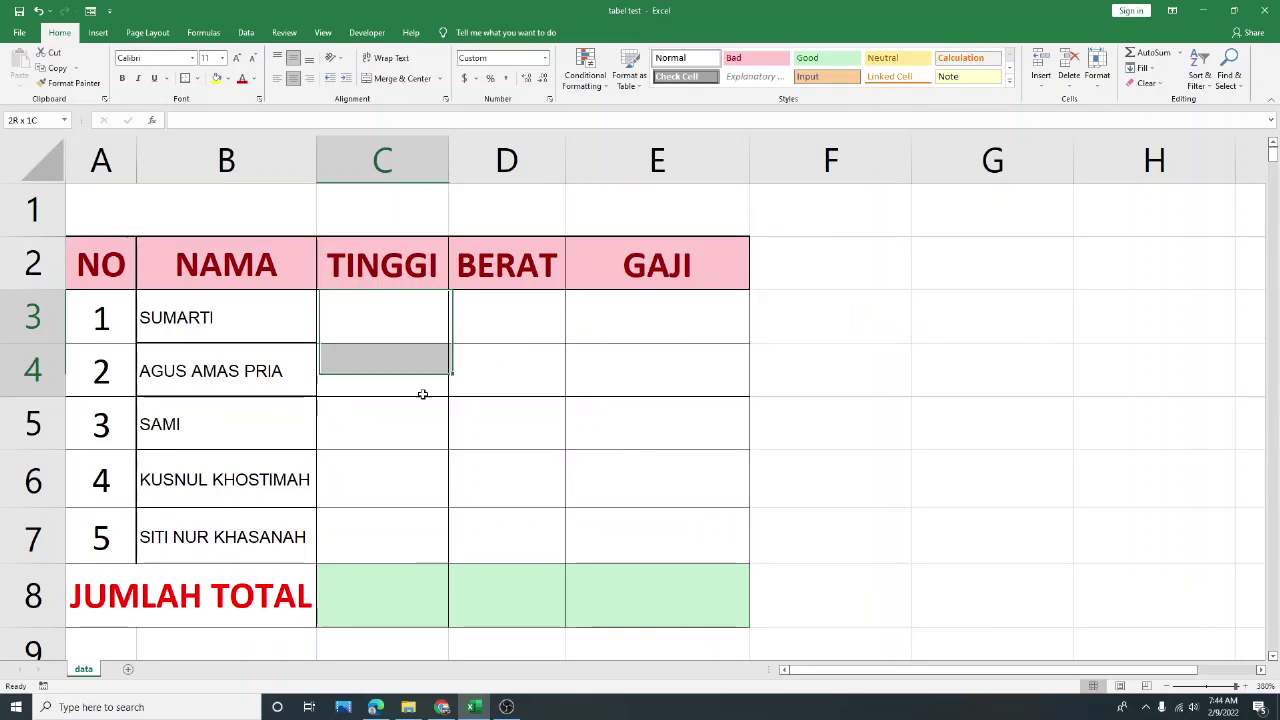
left_click(539, 340)
left_click(409, 314)
left_click(497, 317)
left_click(620, 316)
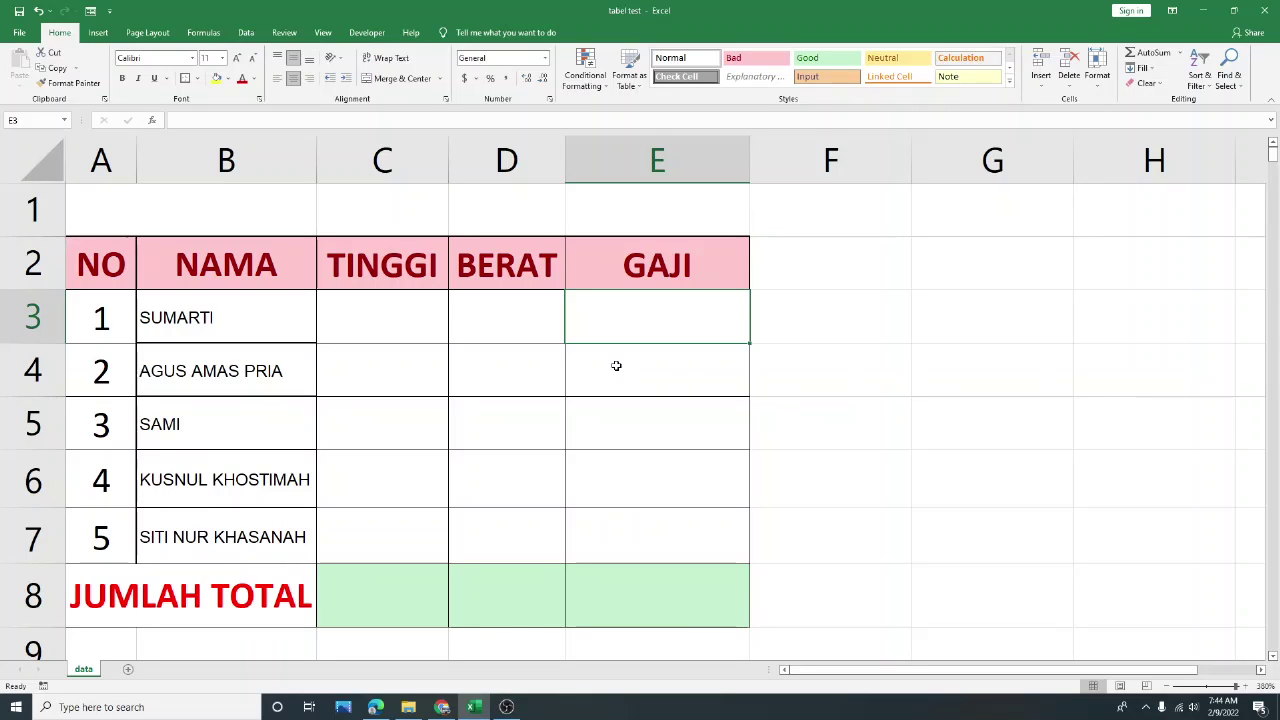
Enter 50 CM in C3 and fill the series down to 54 CM in C7
left_click(401, 317)
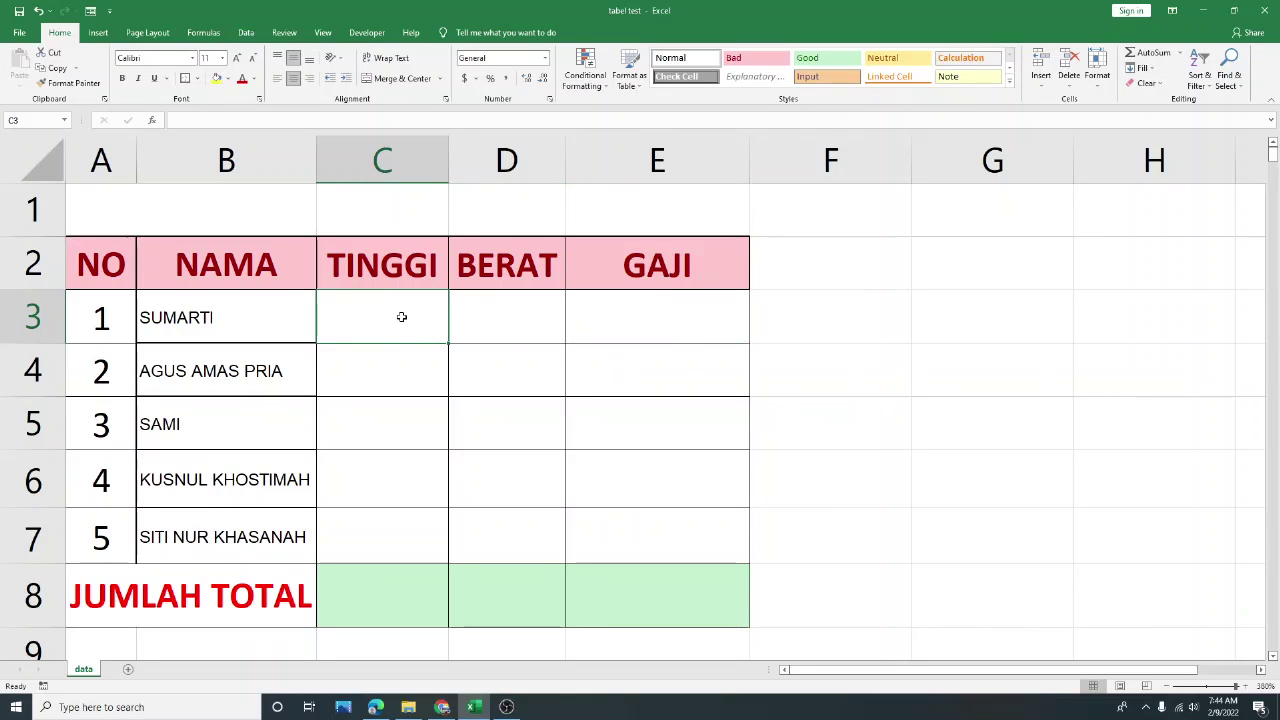
type("50")
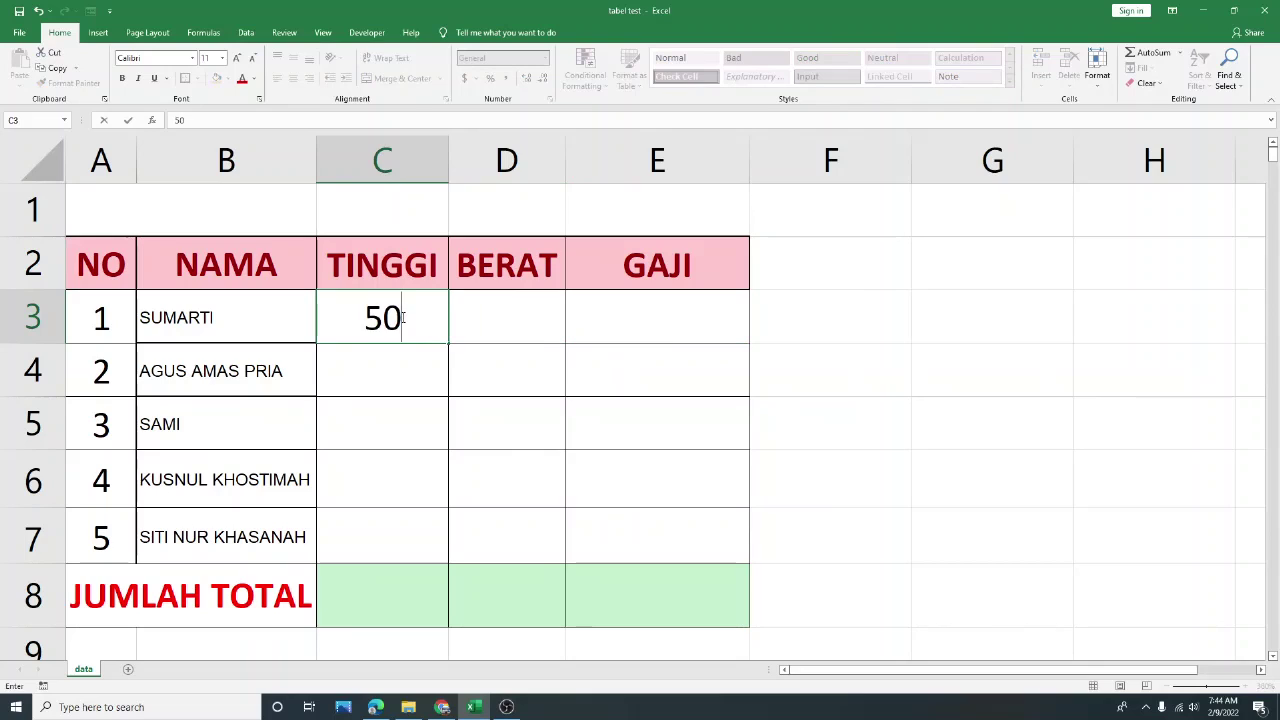
type(" CM")
key("Return")
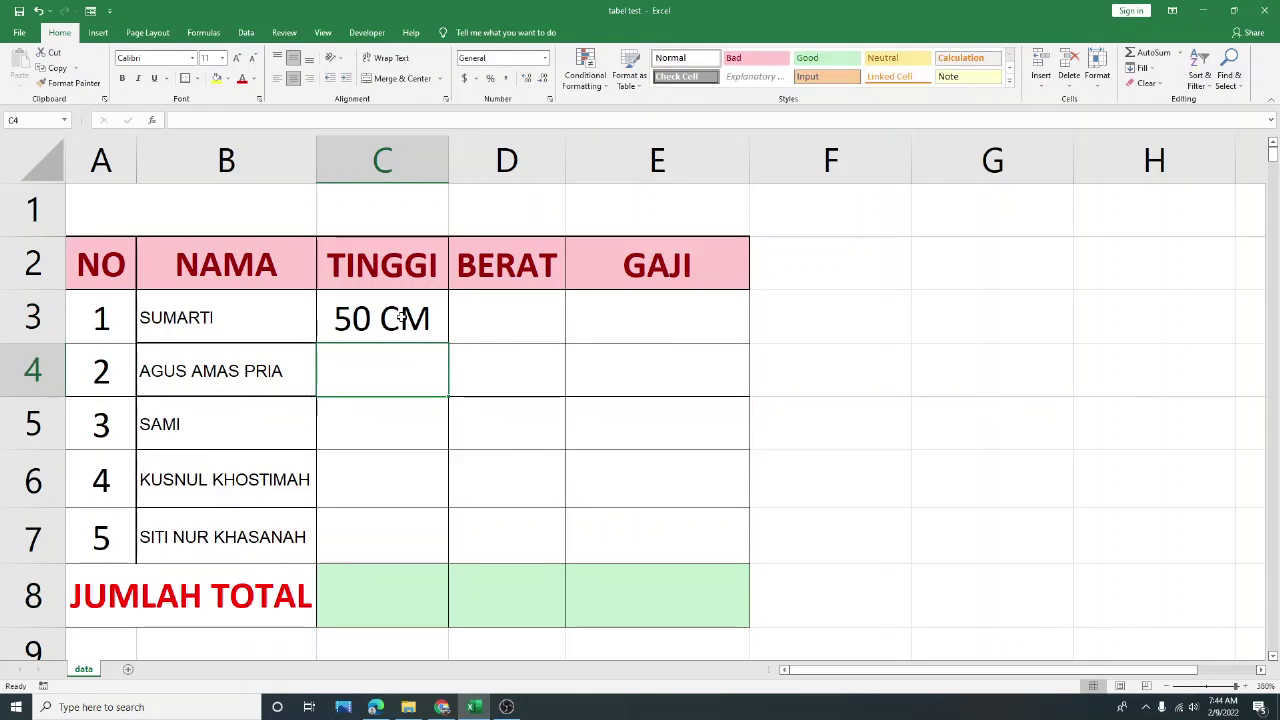
left_click(380, 317)
left_click_drag(445, 342, 457, 569)
left_click(491, 409)
mouse_move(357, 292)
left_mouse_down()
mouse_move(398, 325)
mouse_move(390, 513)
left_mouse_up()
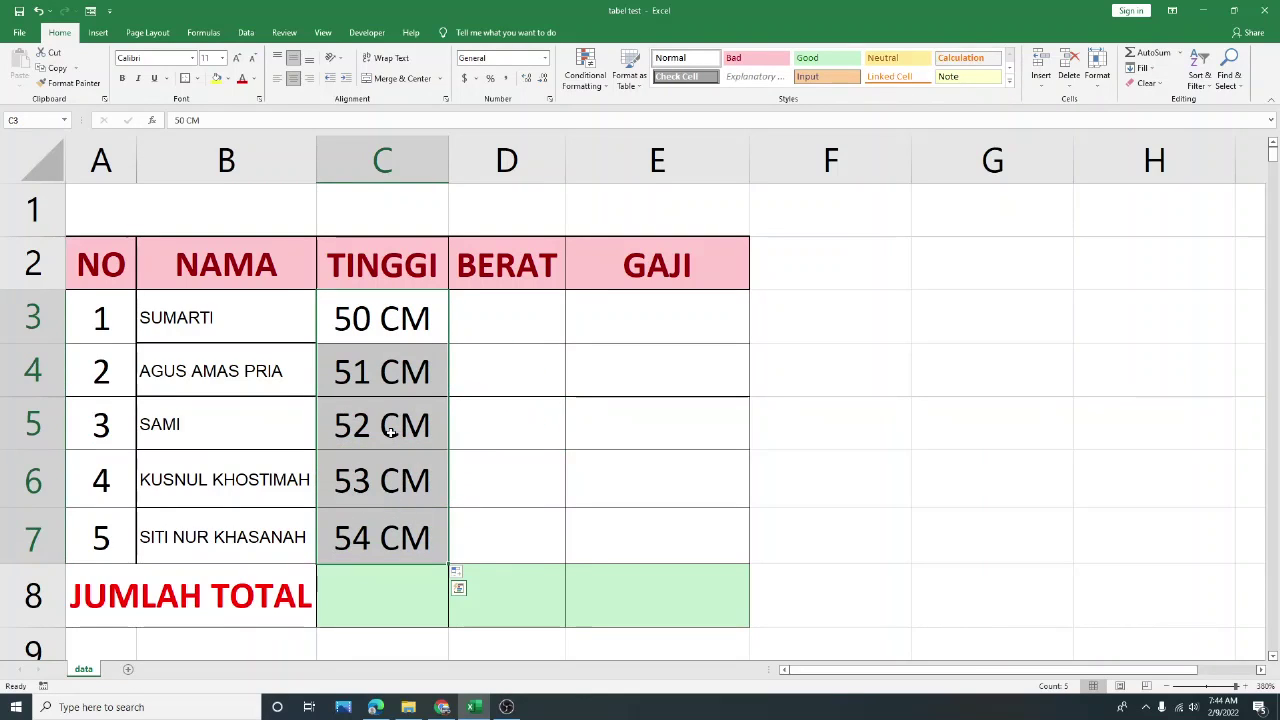
Enter =SUM(C3:C7) in C8 as the TINGGI total
left_click(399, 333)
left_click(374, 581)
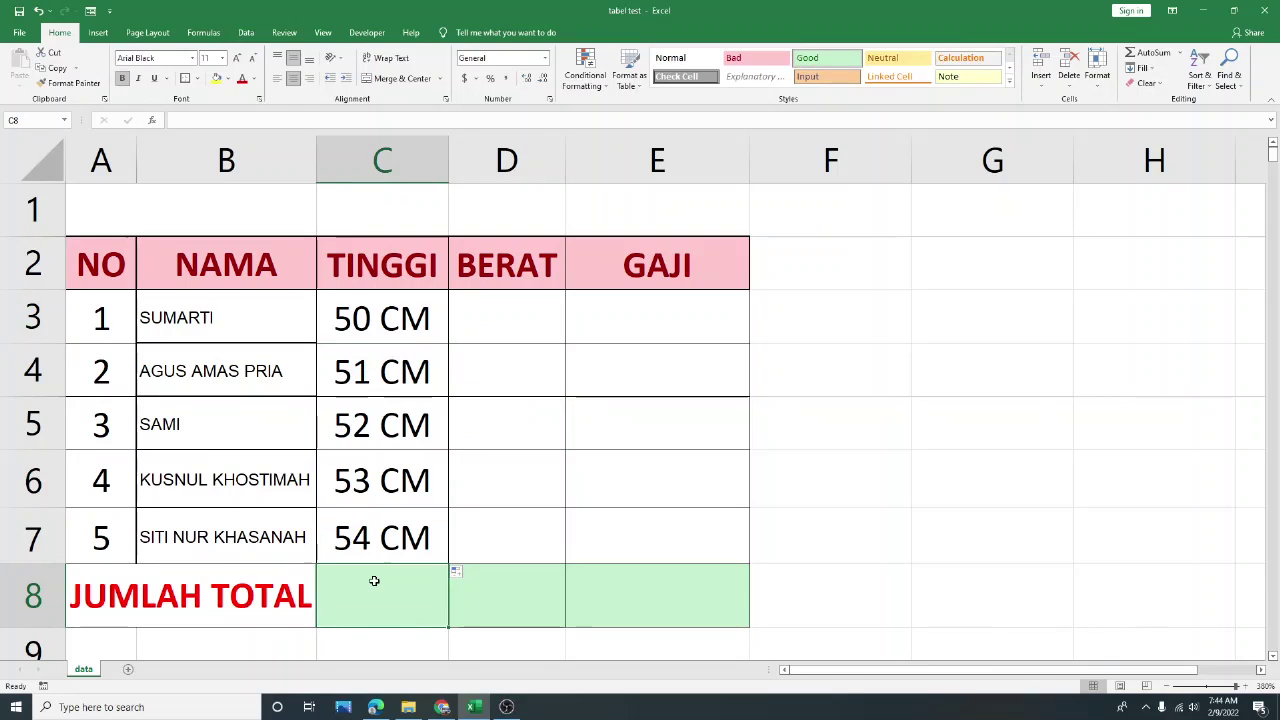
type("=SUM(")
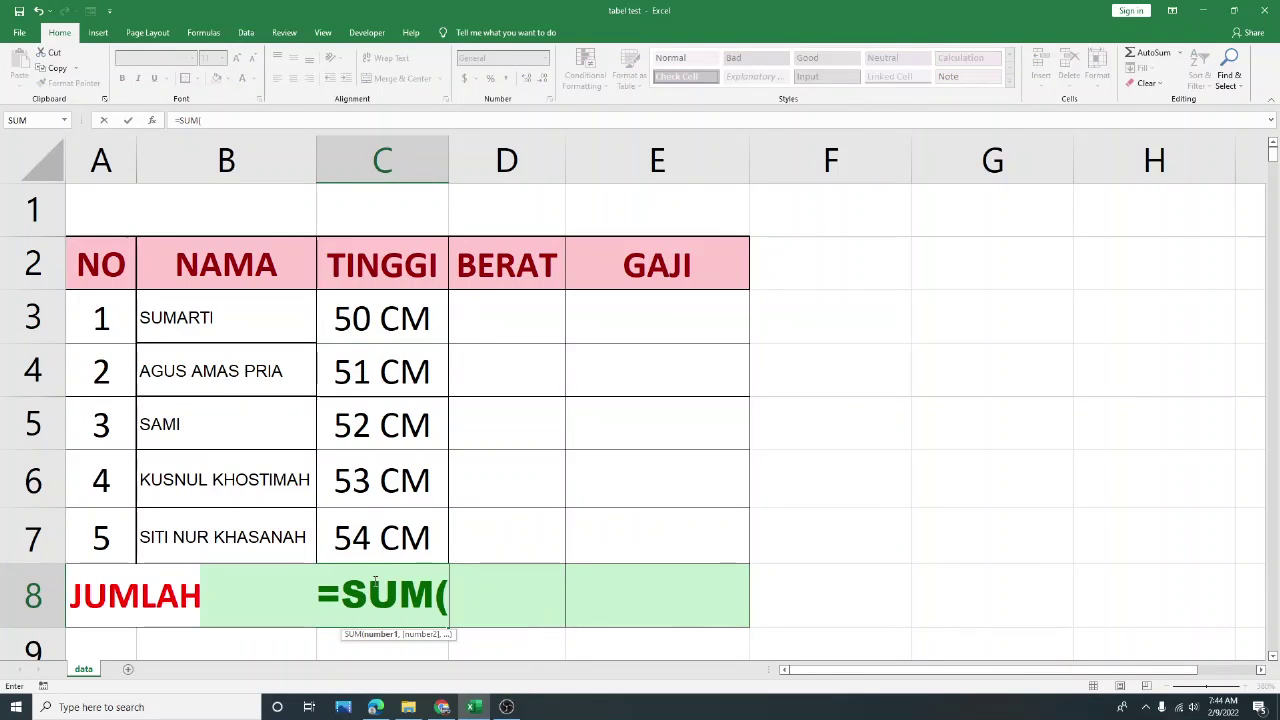
left_click_drag(412, 318, 447, 541)
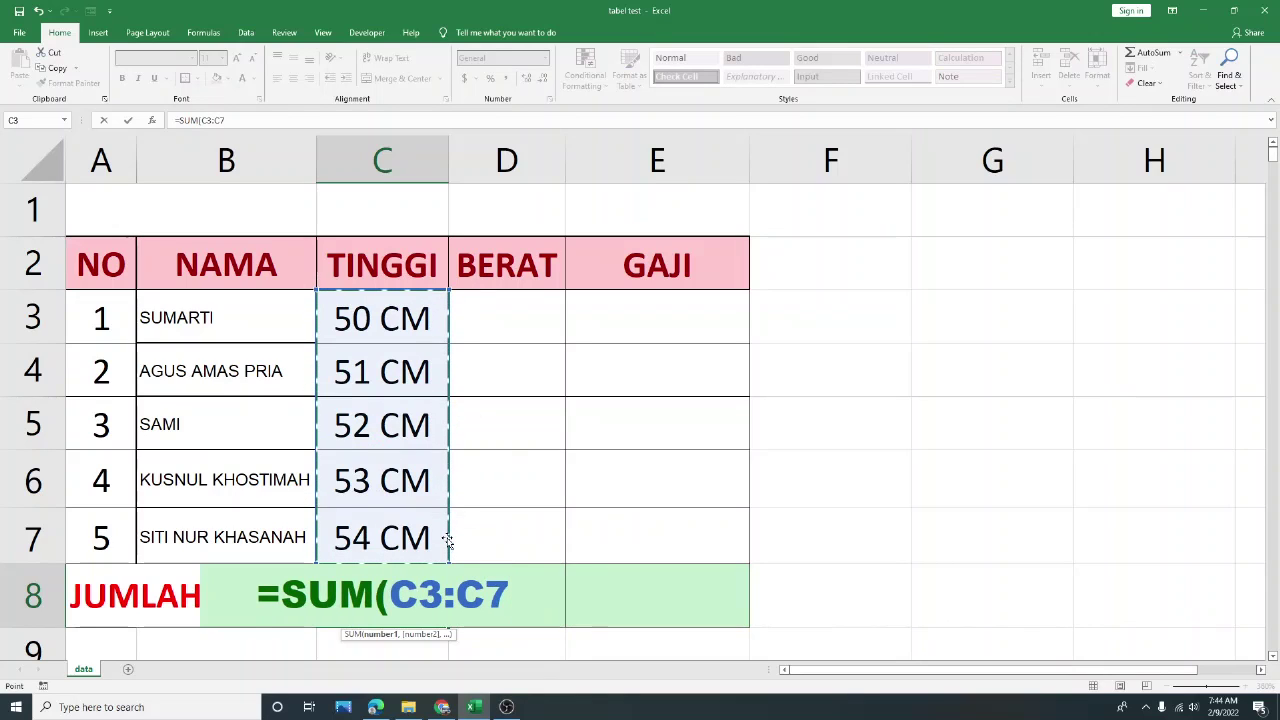
type(")")
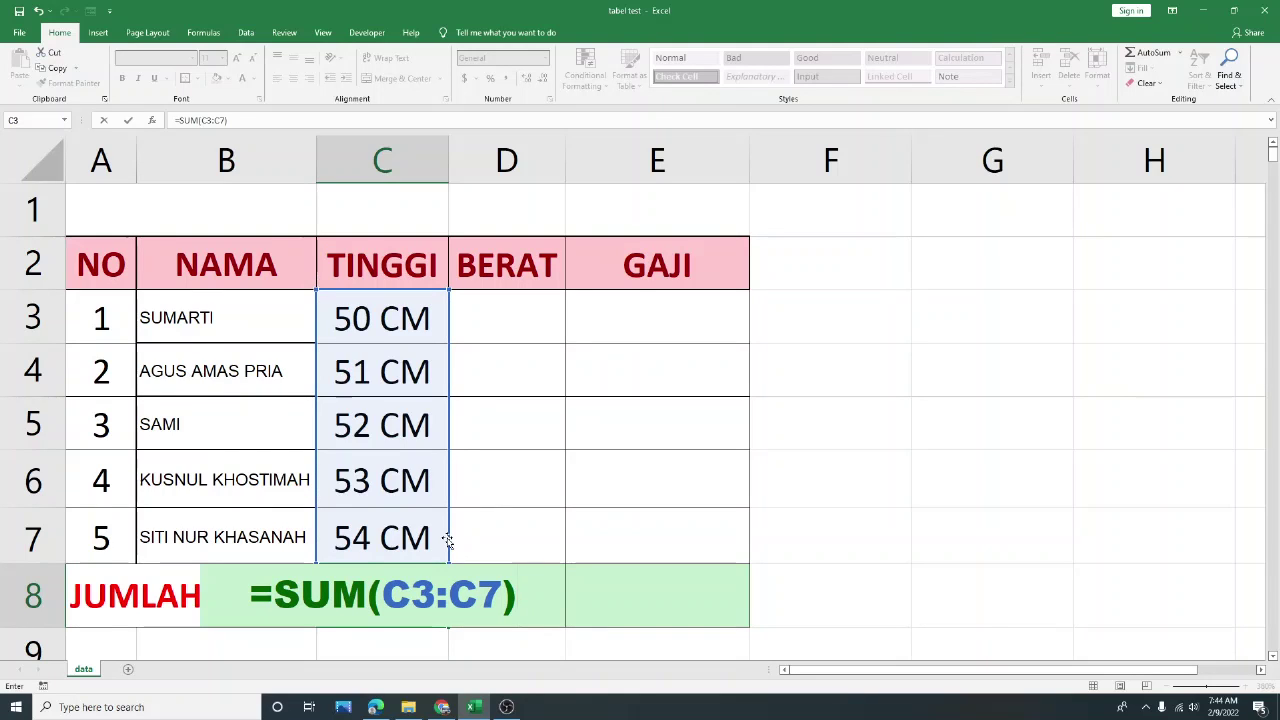
key("Return")
left_click(417, 540)
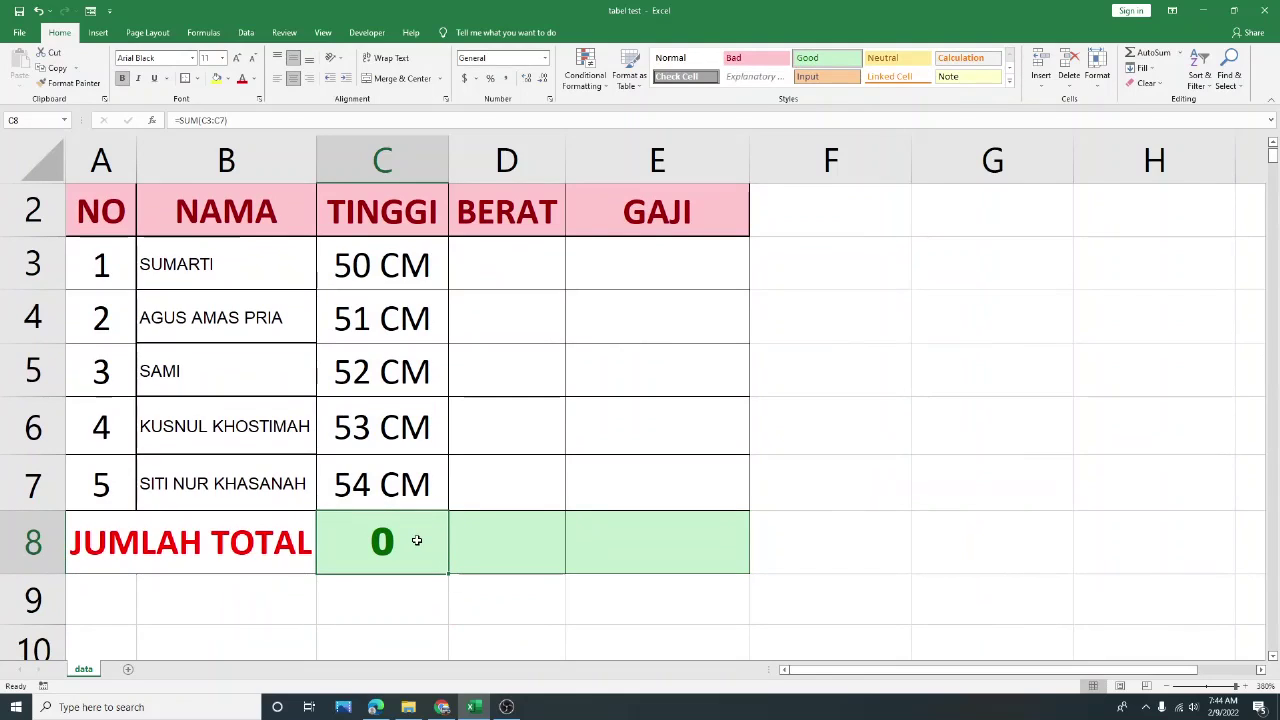
Enter 40 KG in D3 and fill the weights down to 44 KG in D7
left_click_drag(393, 248, 393, 300)
left_click_drag(393, 248, 420, 486)
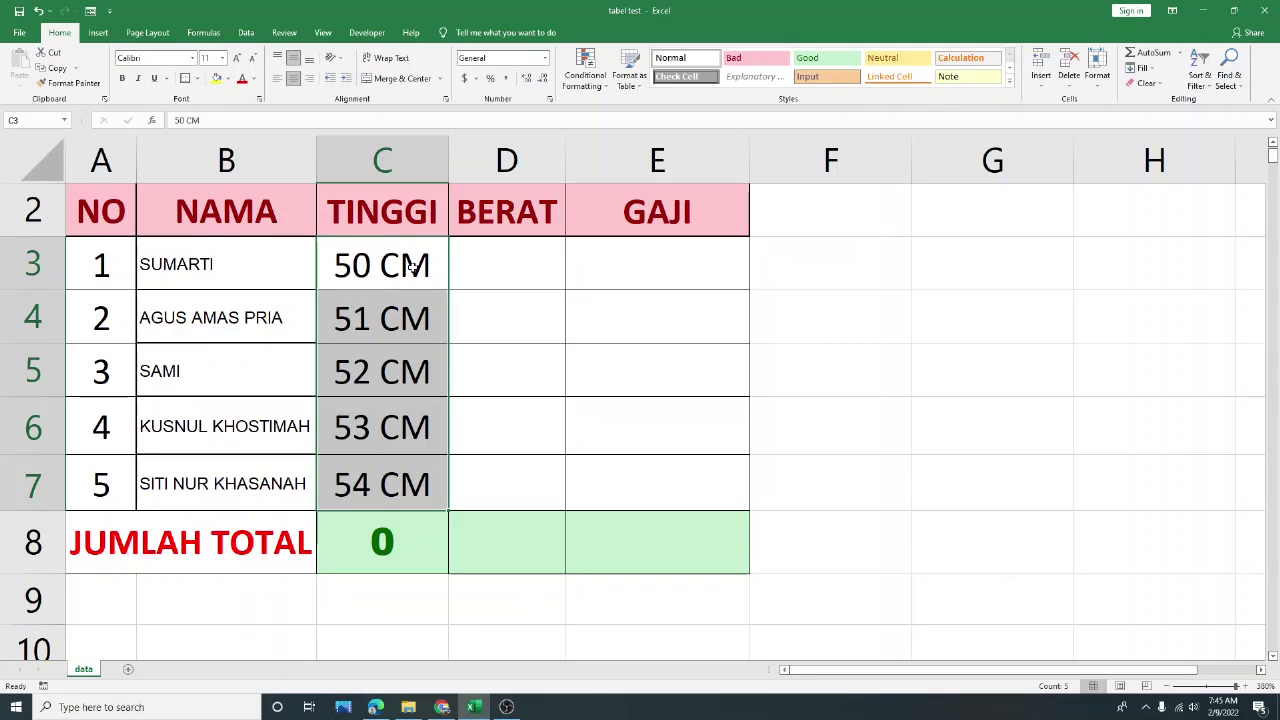
left_click(446, 516)
left_click(520, 242)
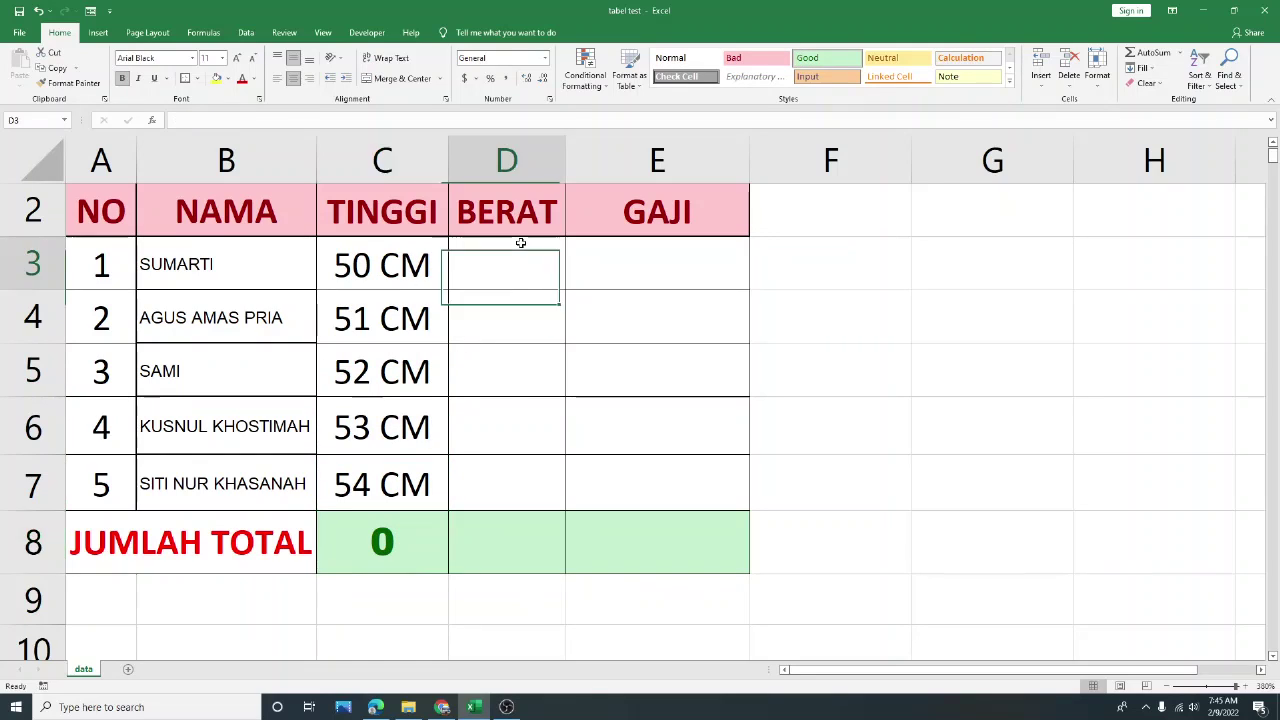
type("40")
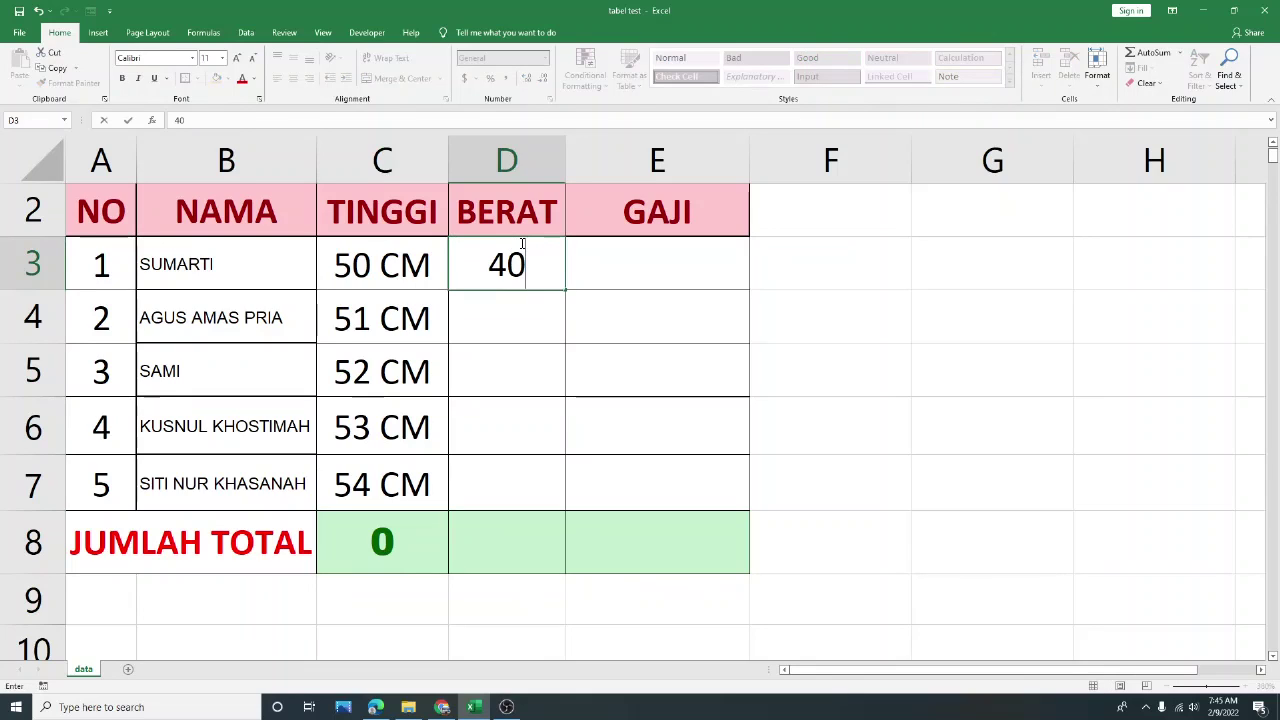
type(" KG")
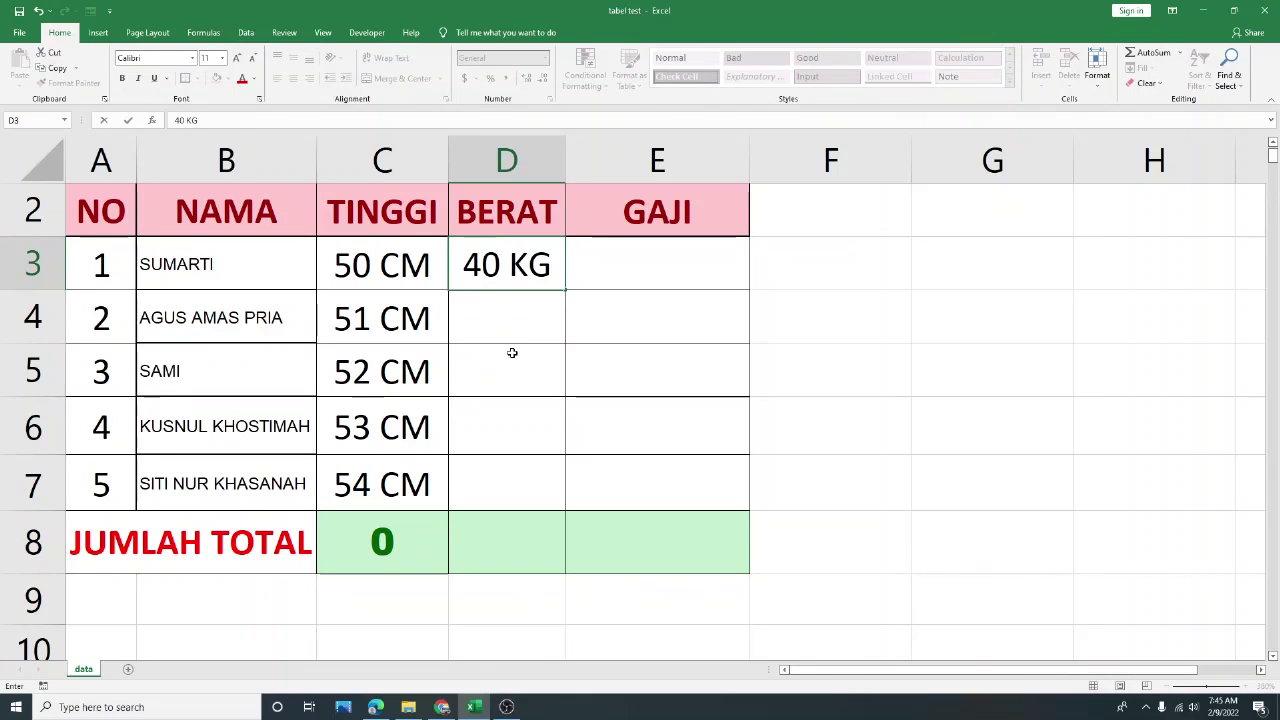
left_click(511, 351)
left_click(540, 268)
left_click_drag(565, 290, 574, 505)
Enter =SUM(D3:D7) in D8 for the BERAT total
left_click(503, 532)
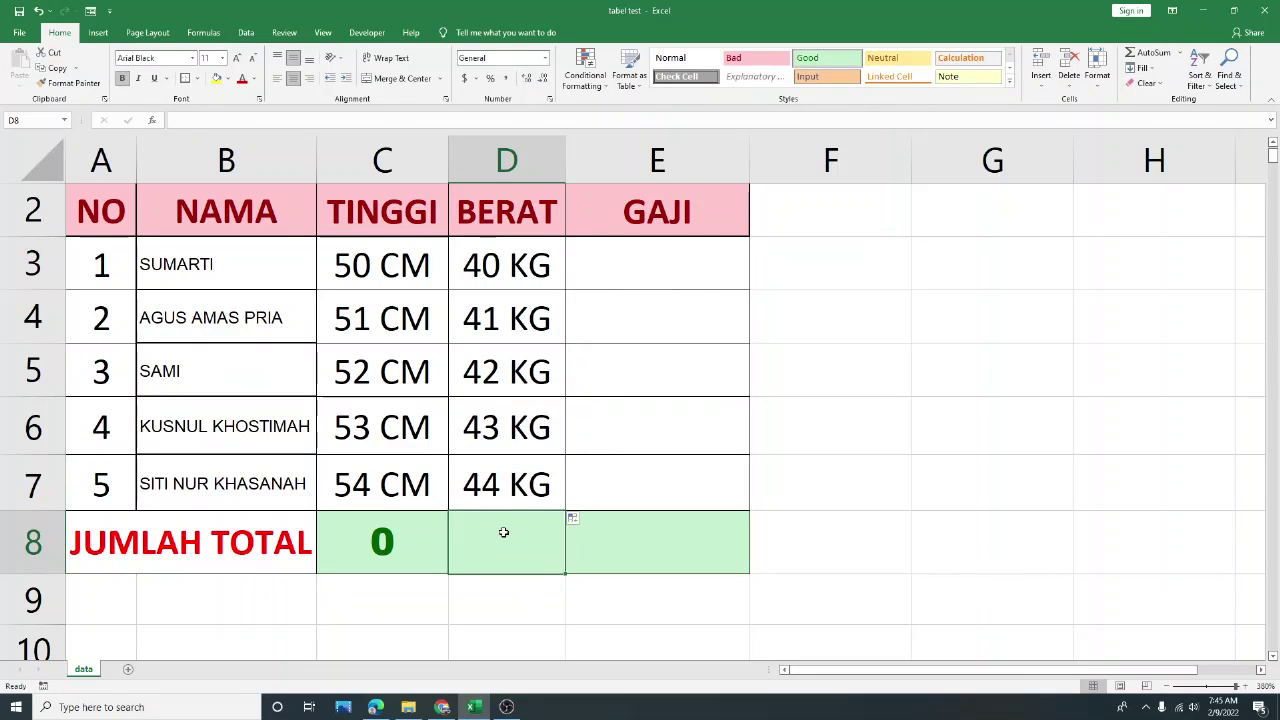
type("=Sum(")
left_click_drag(506, 258, 507, 470)
type(")")
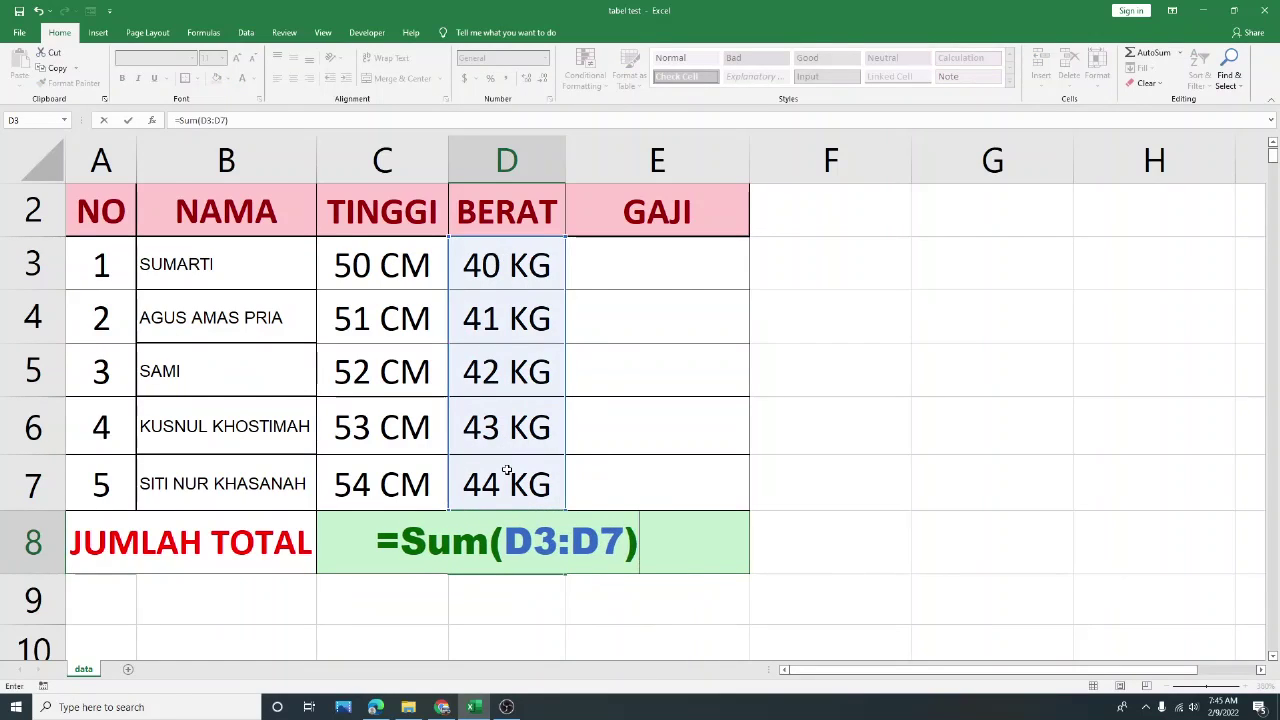
key("Return")
left_click(480, 535)
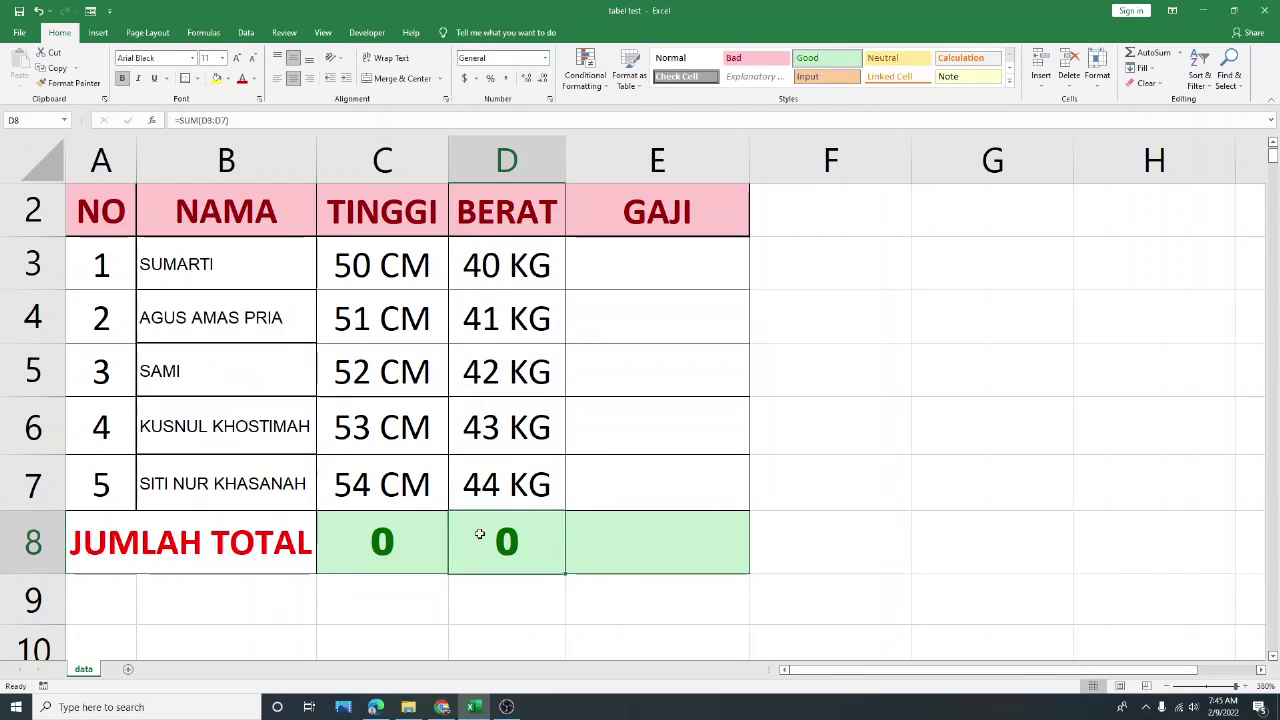
left_click(639, 259)
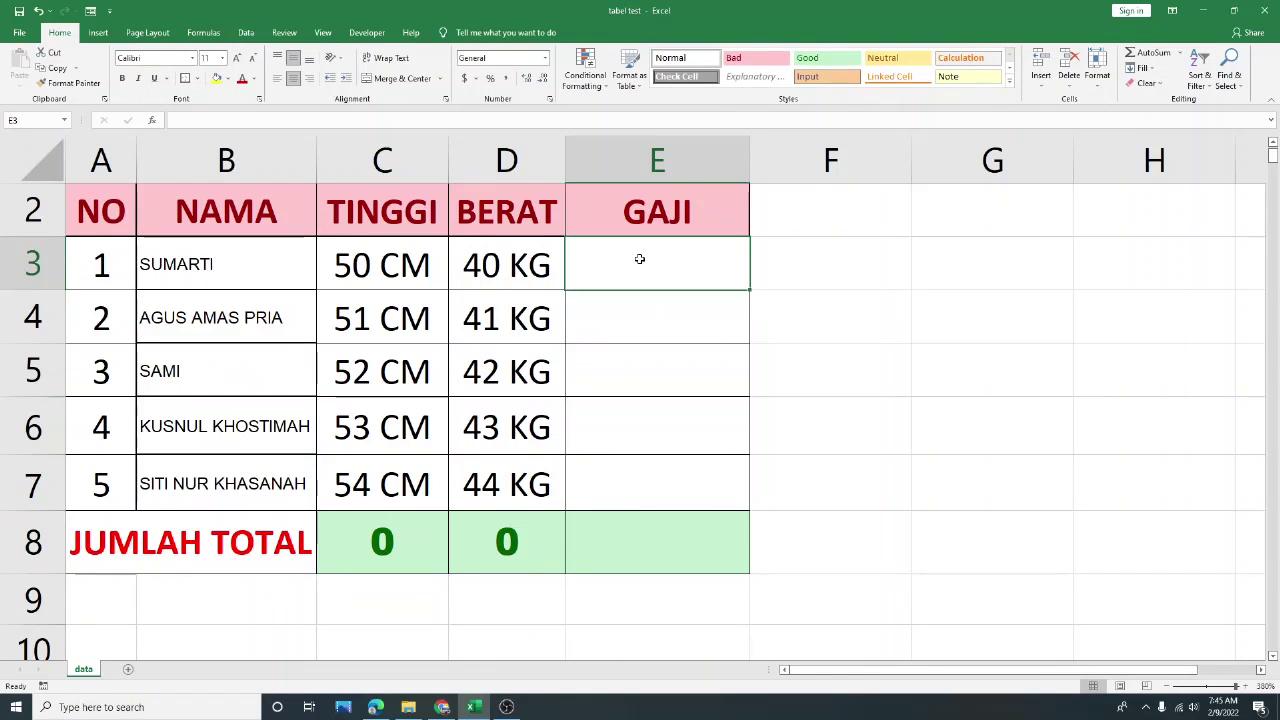
Enter Rp 500000 in E3 and fill the salaries down to Rp 500004 in E7
type("R")
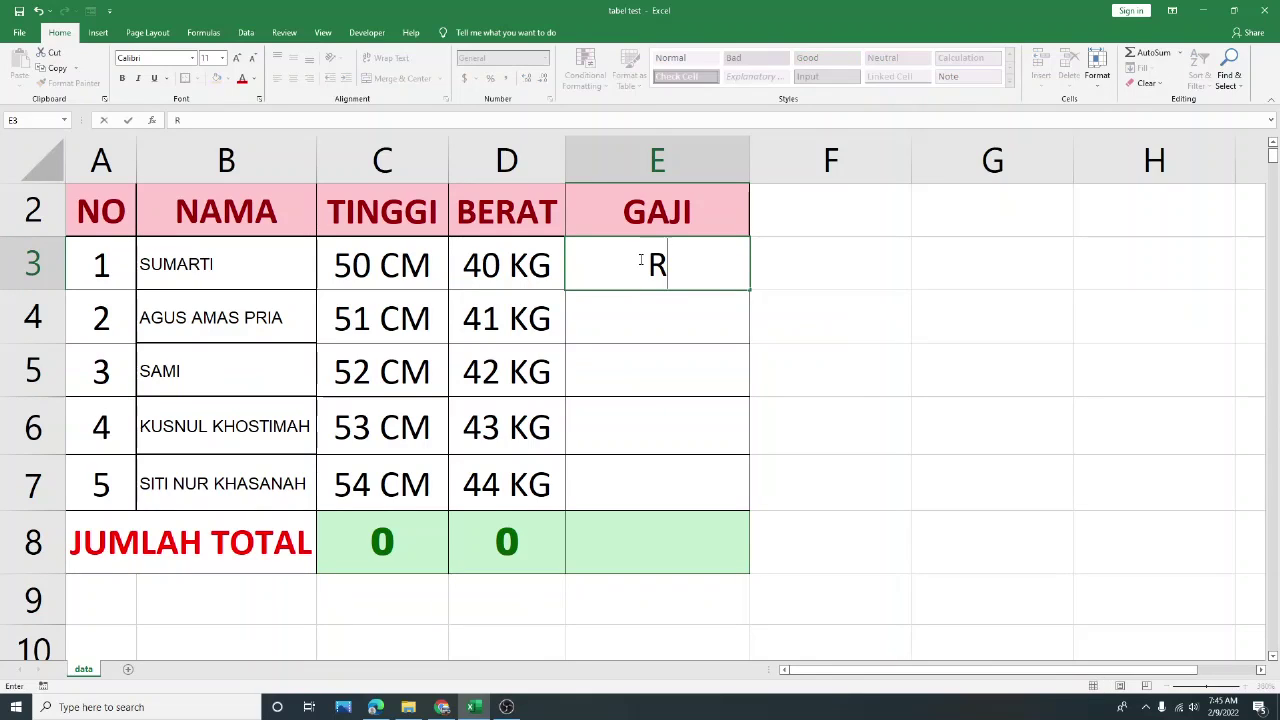
type("p 5")
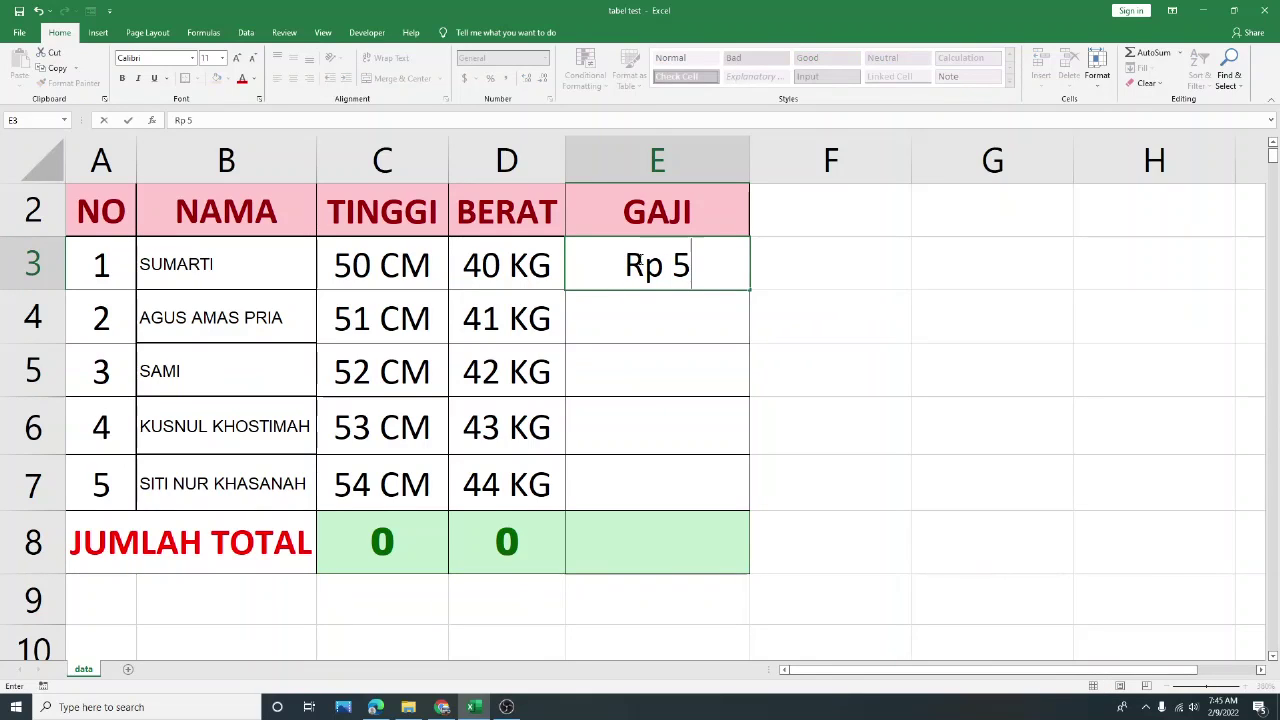
type("0000")
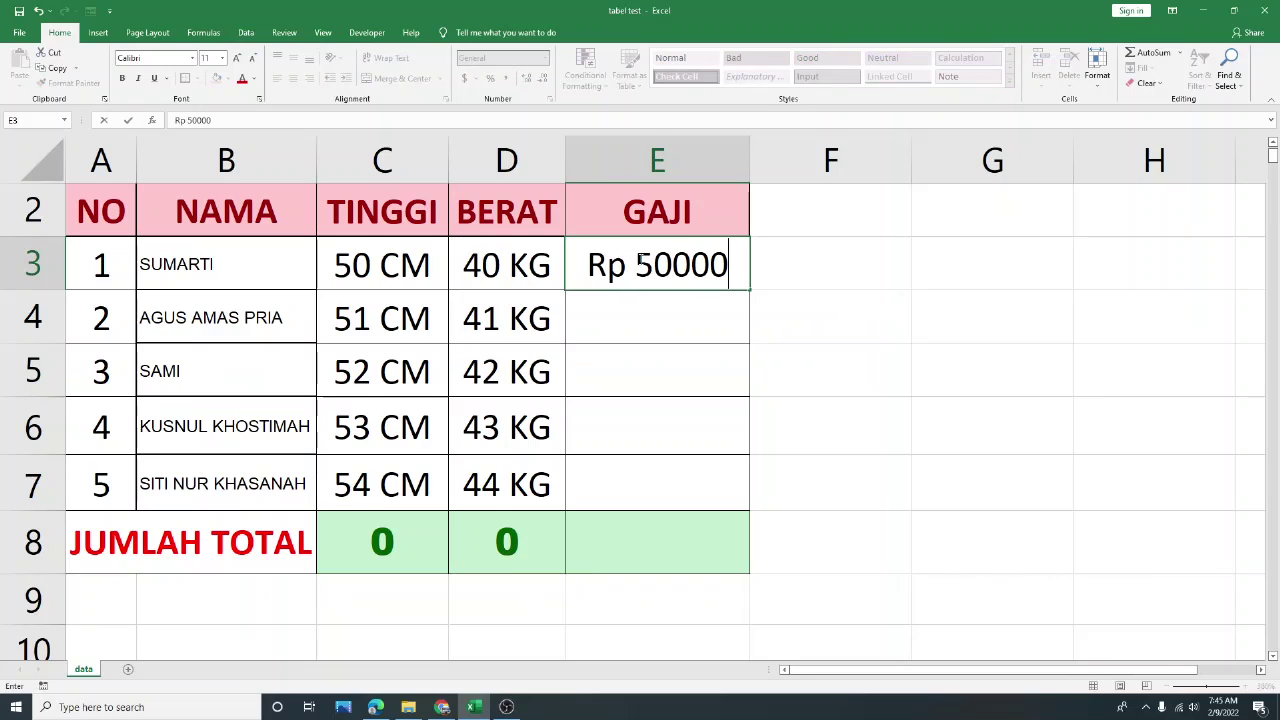
type("0")
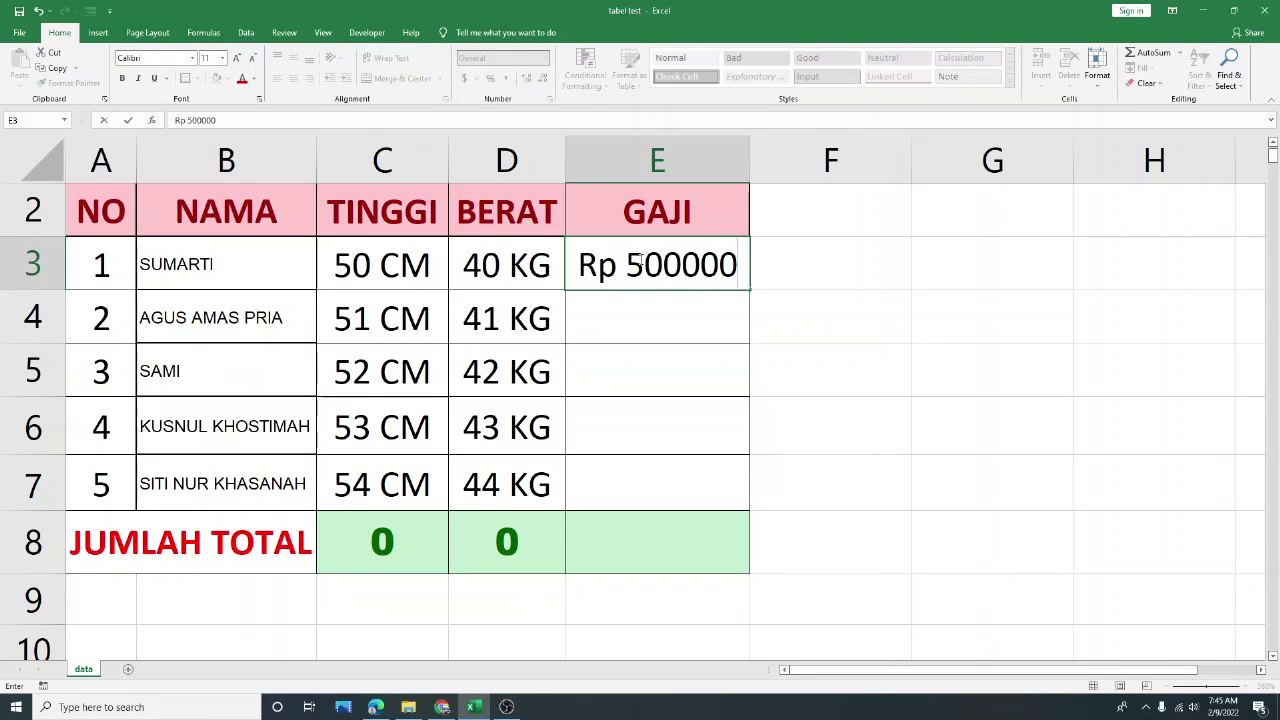
key("Return")
left_click(710, 270)
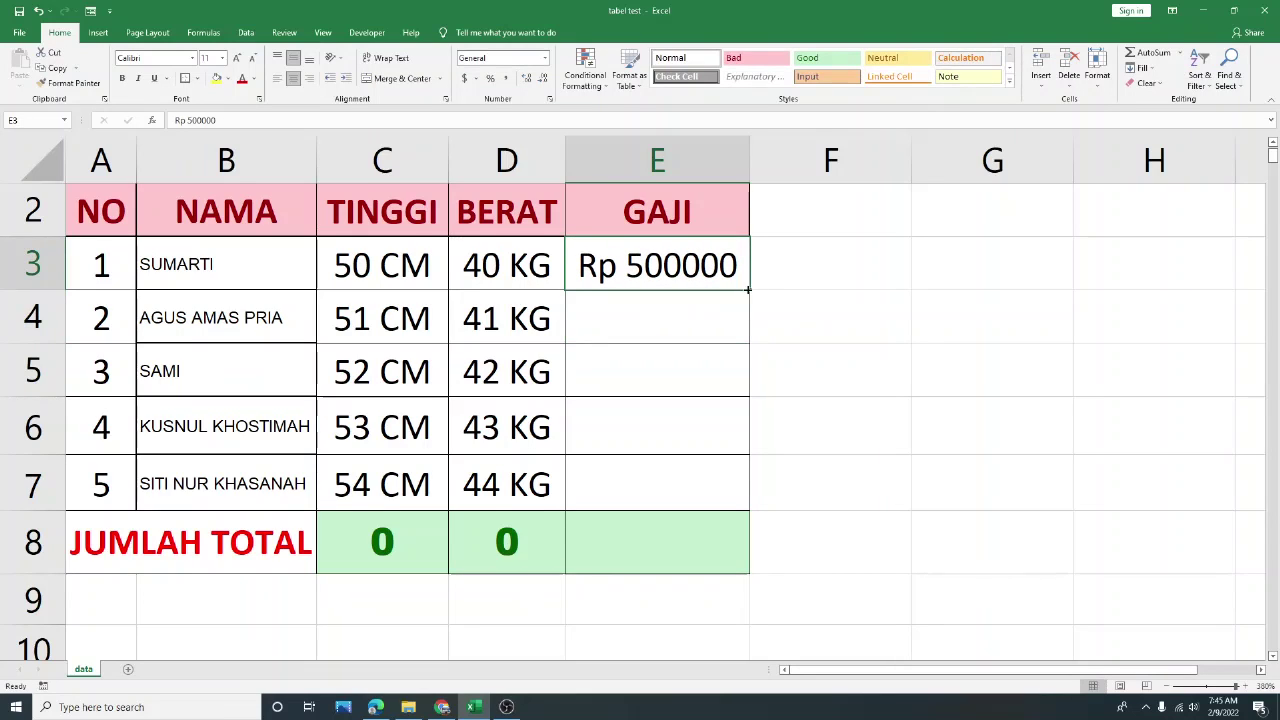
left_click_drag(749, 288, 751, 505)
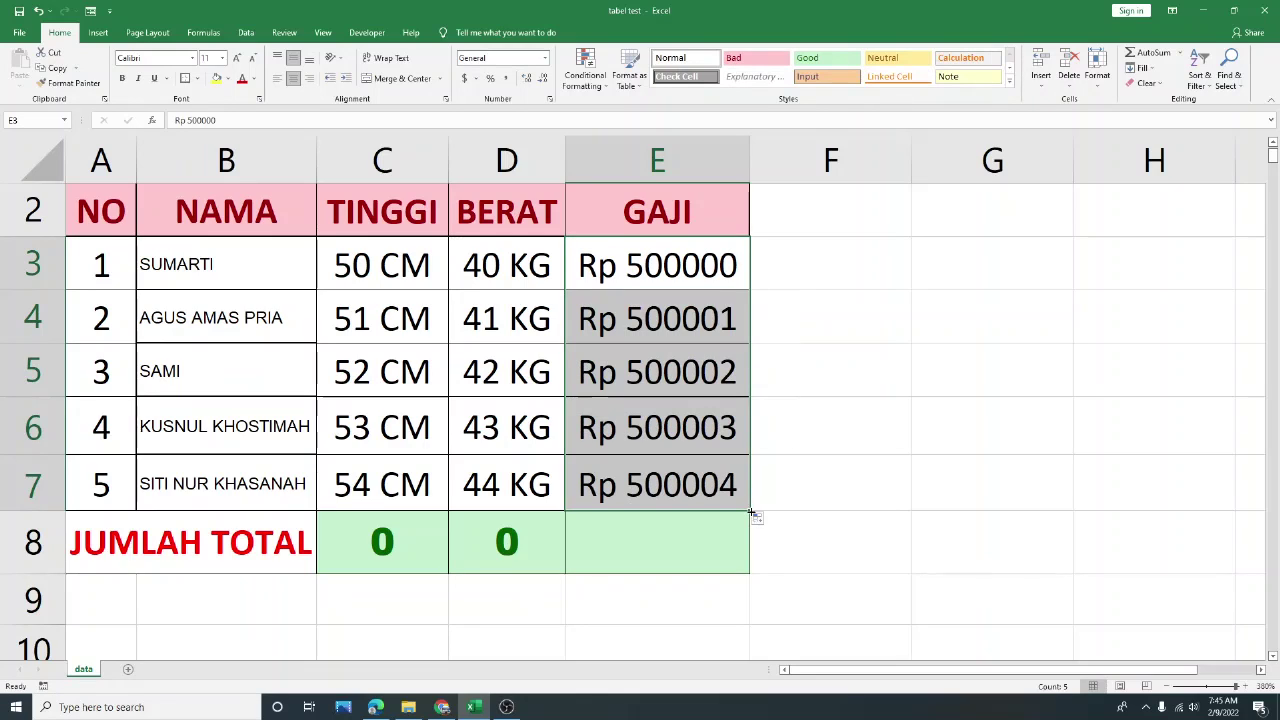
Enter =SUM(E3:E7) in E8 and centre the total
left_click(659, 538)
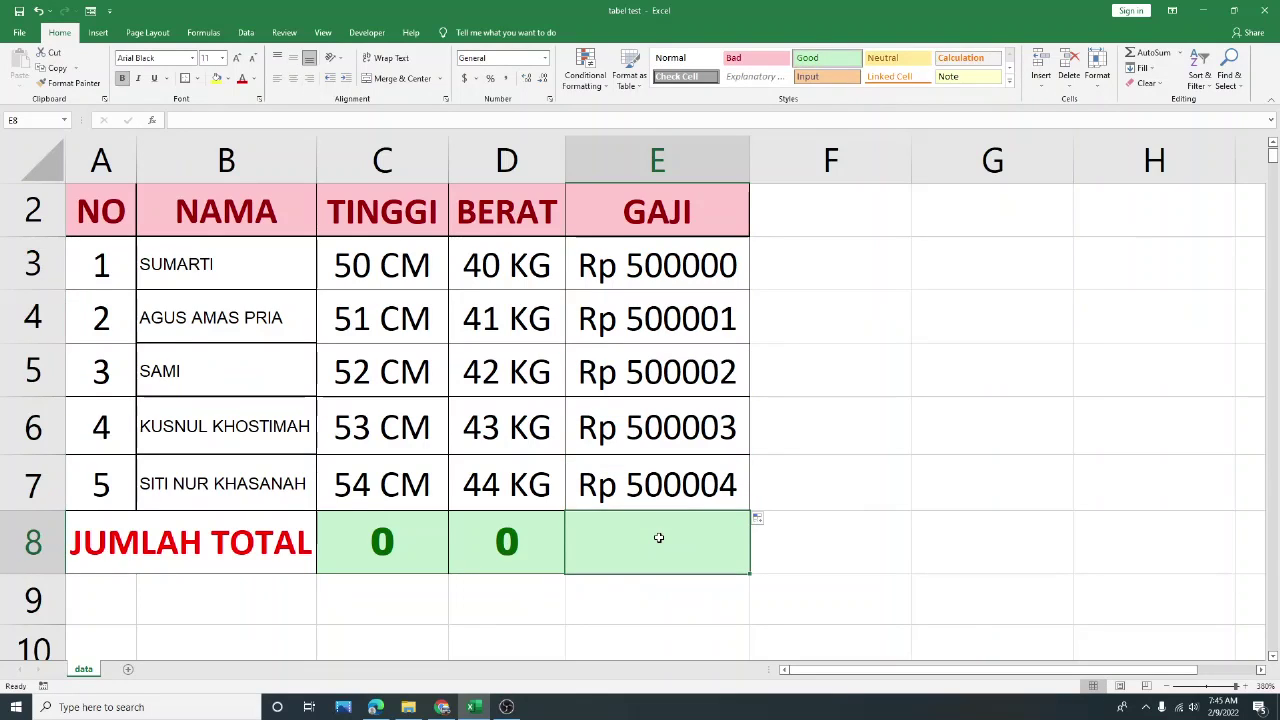
type("=sum(")
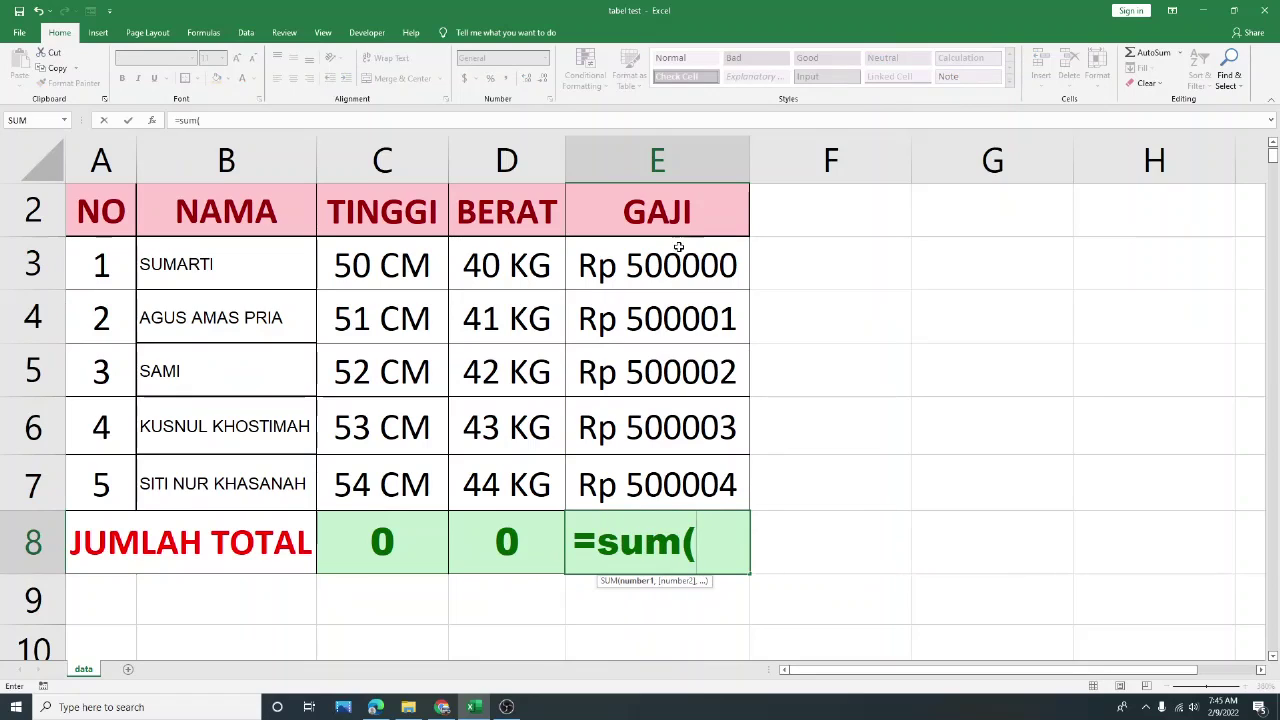
left_click_drag(678, 247, 679, 477)
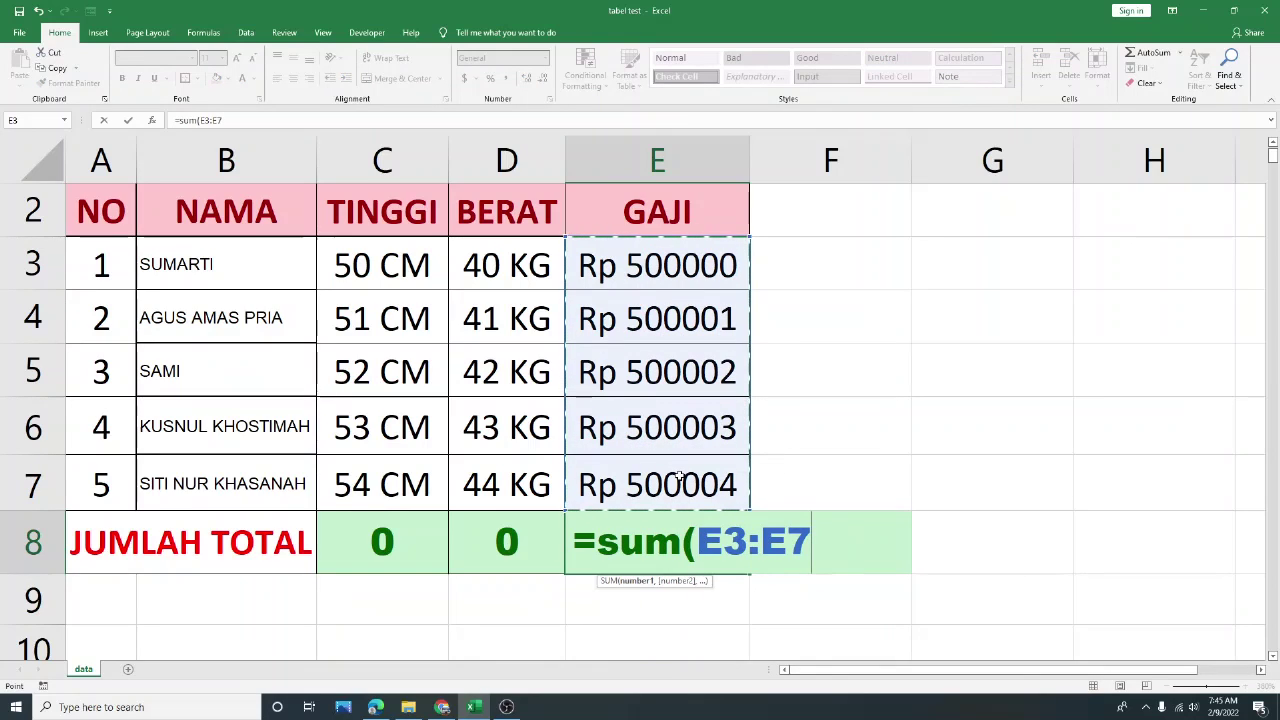
type(")")
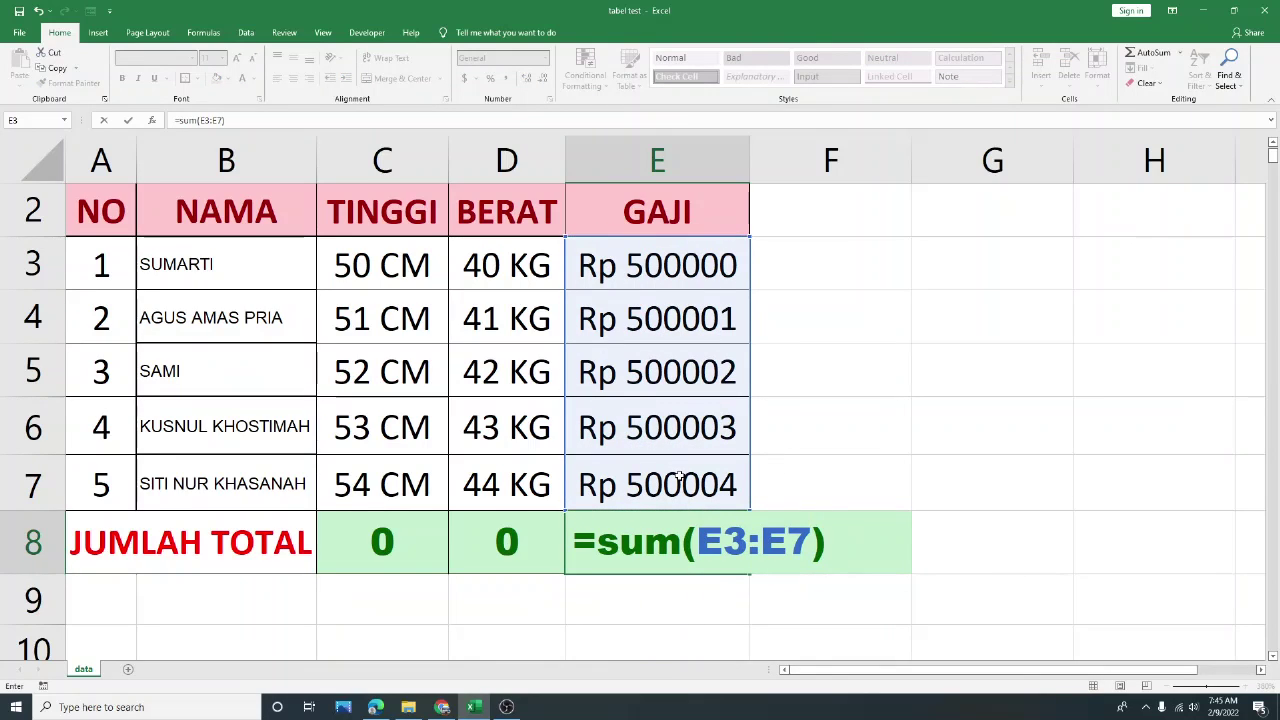
key("Return")
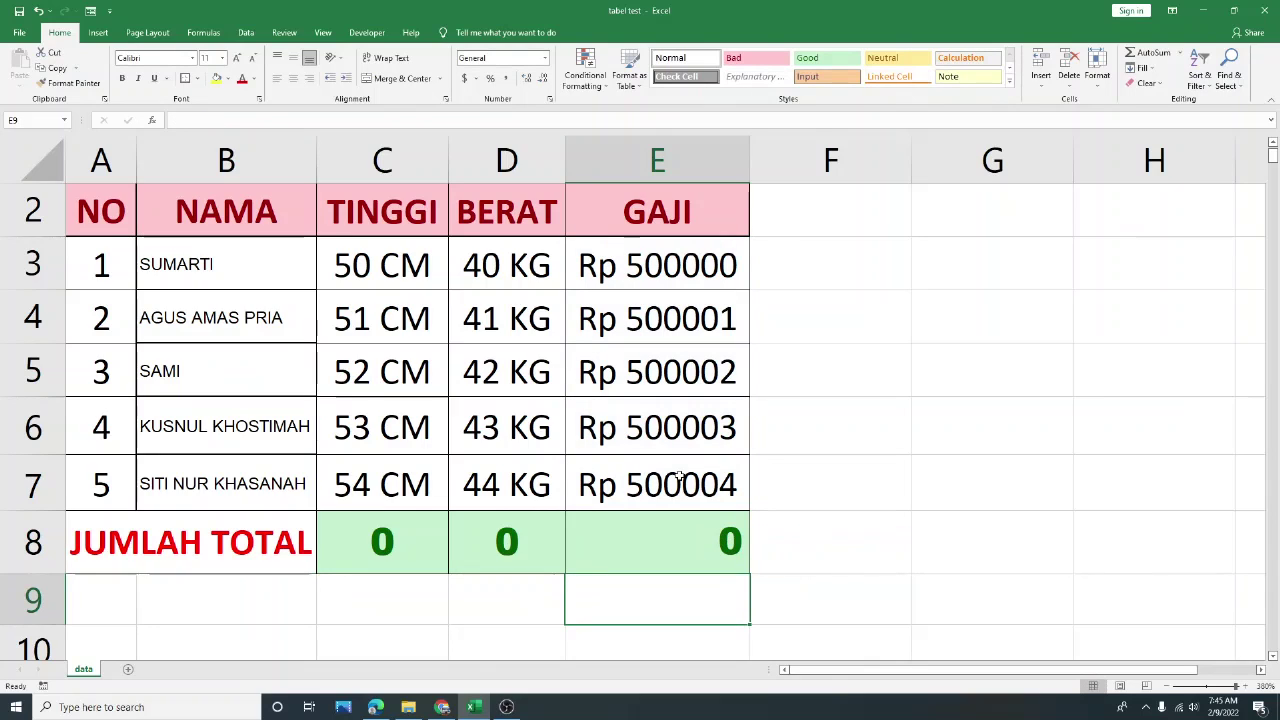
left_click(293, 78)
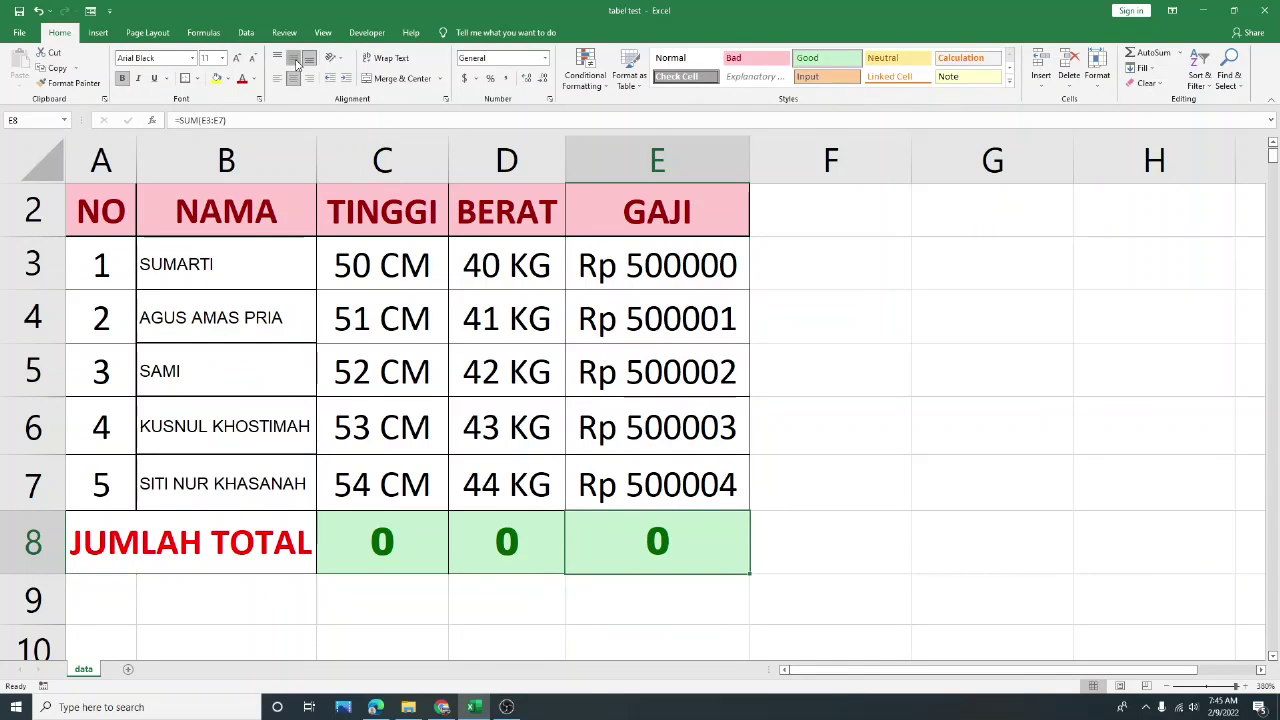
left_click(690, 448)
left_click(775, 389)
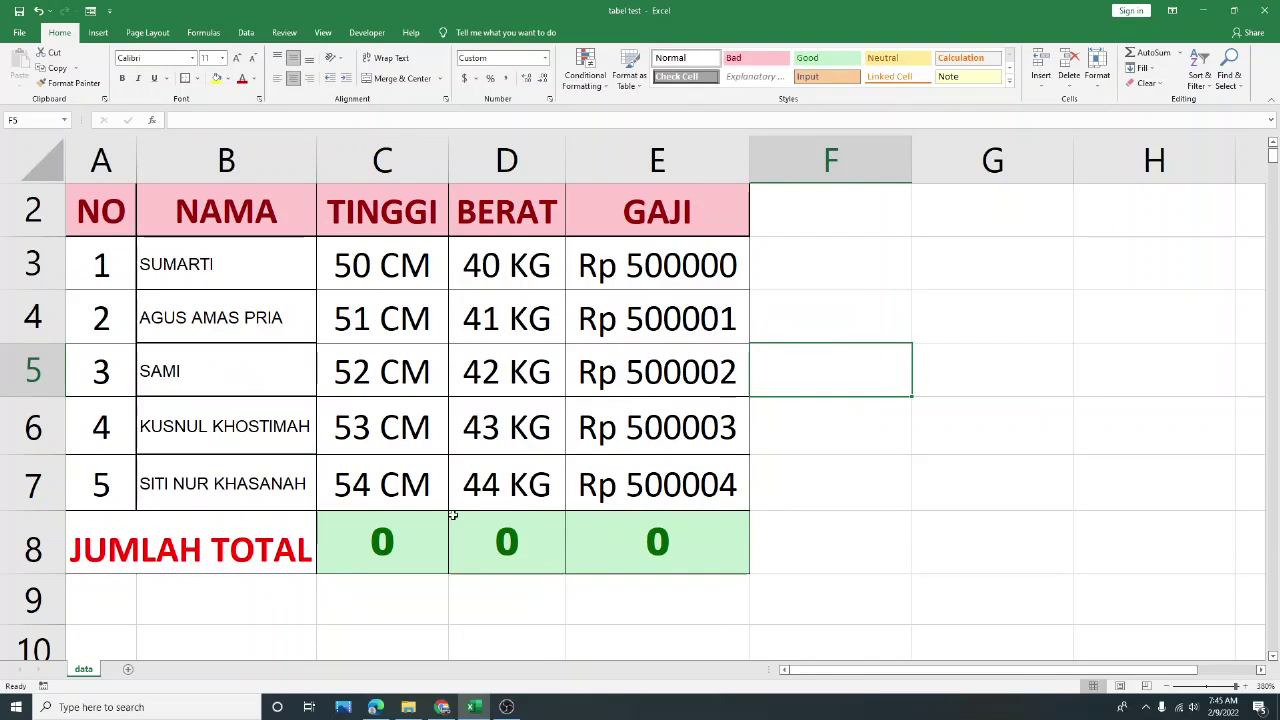
left_click(394, 540)
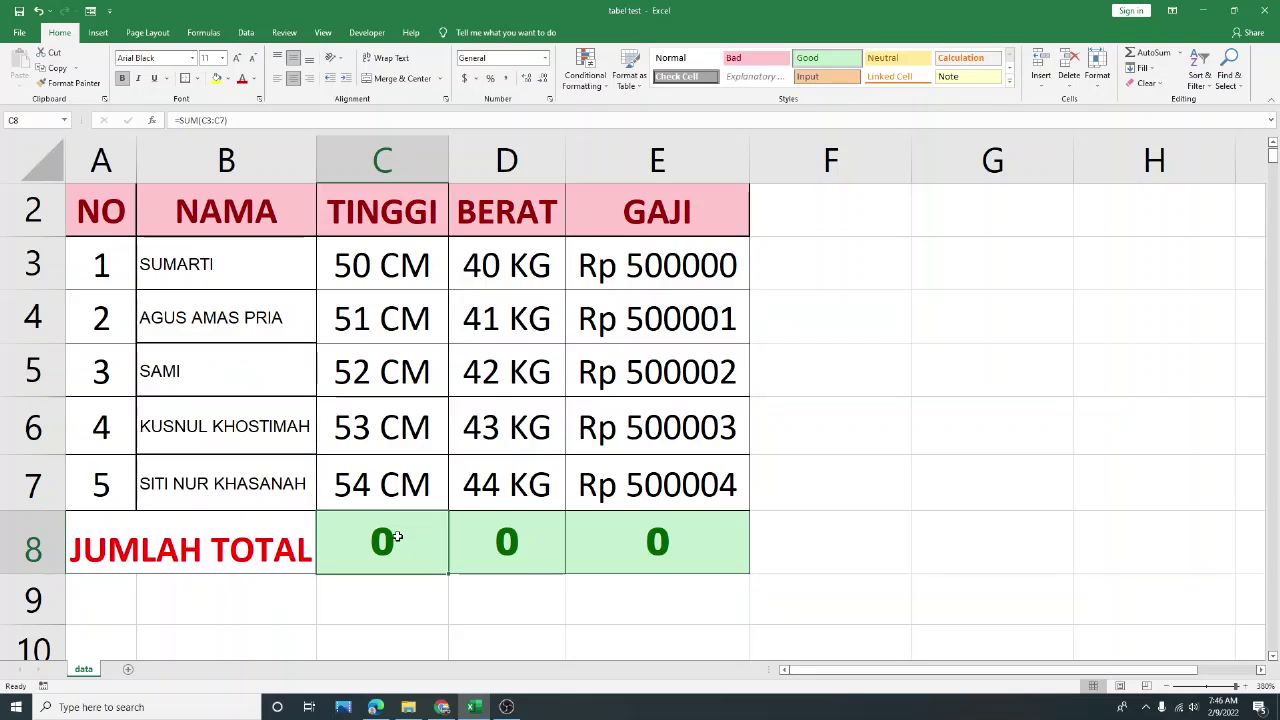
Clear the three totals in C8:E8 and all values in C3:E7
left_click_drag(400, 545, 675, 548)
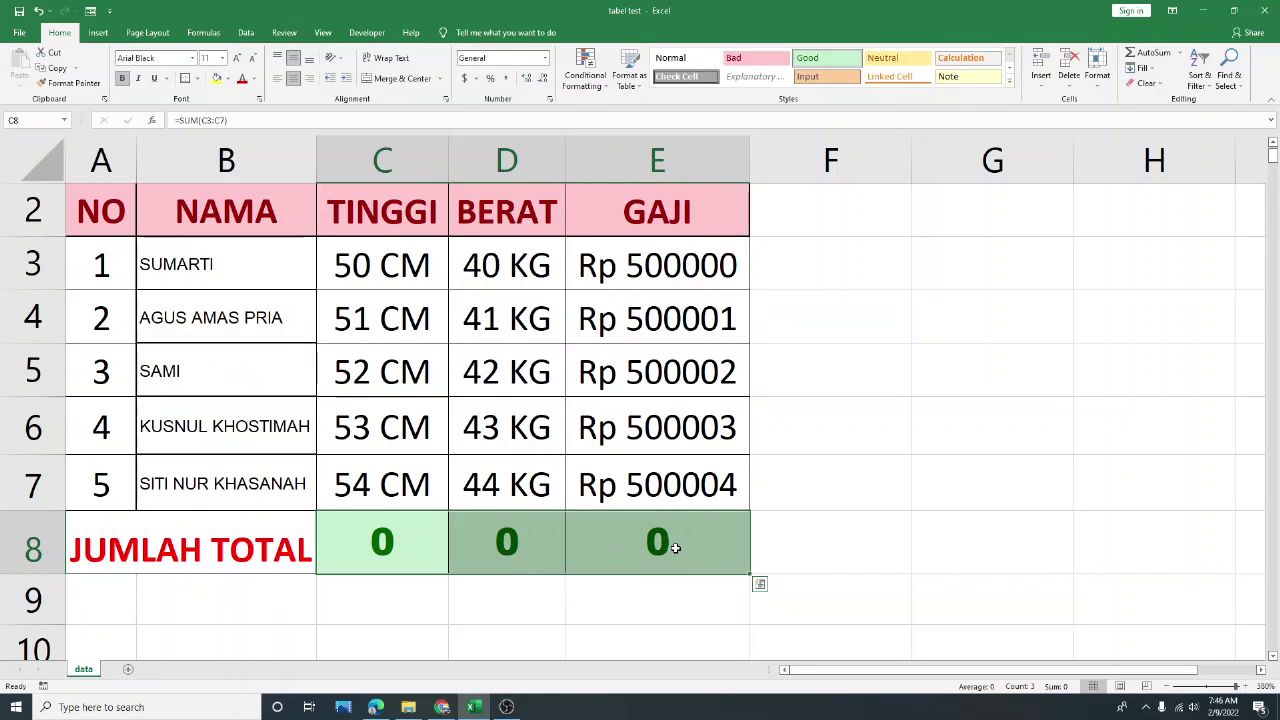
key("Delete")
mouse_move(392, 250)
left_mouse_down()
mouse_move(657, 320)
mouse_move(671, 489)
left_mouse_up()
key("Delete")
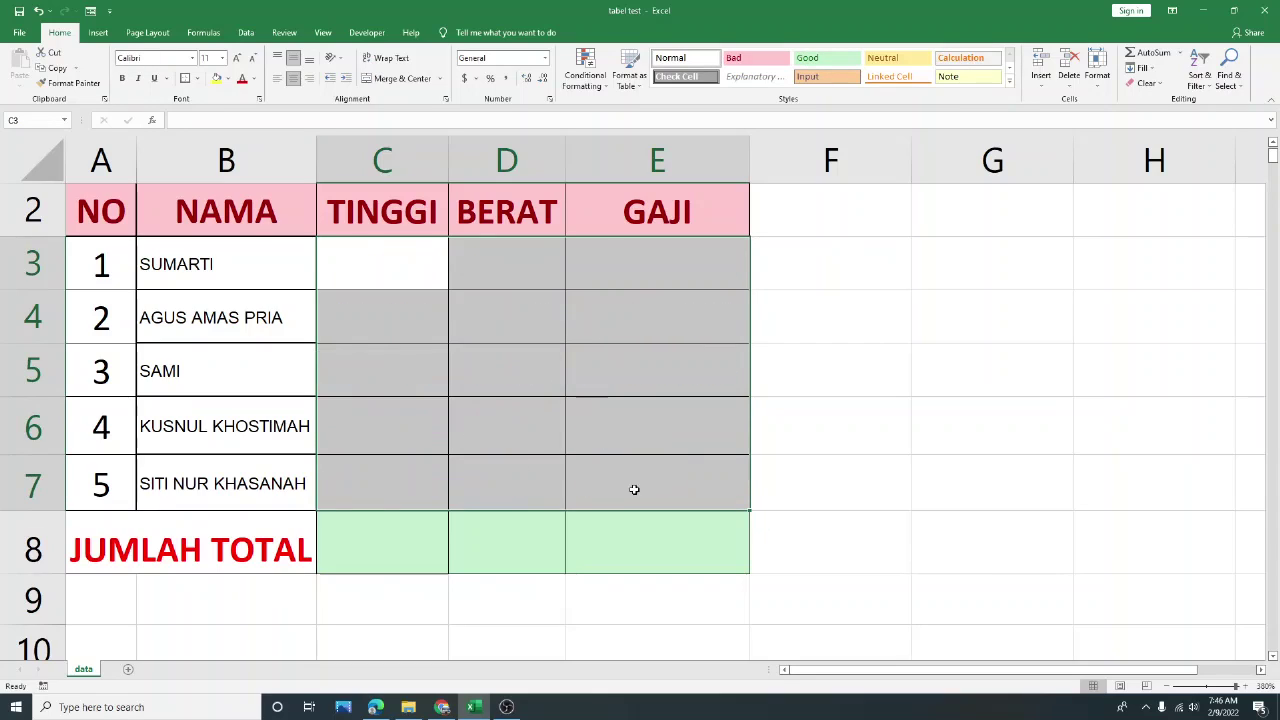
left_click(843, 307)
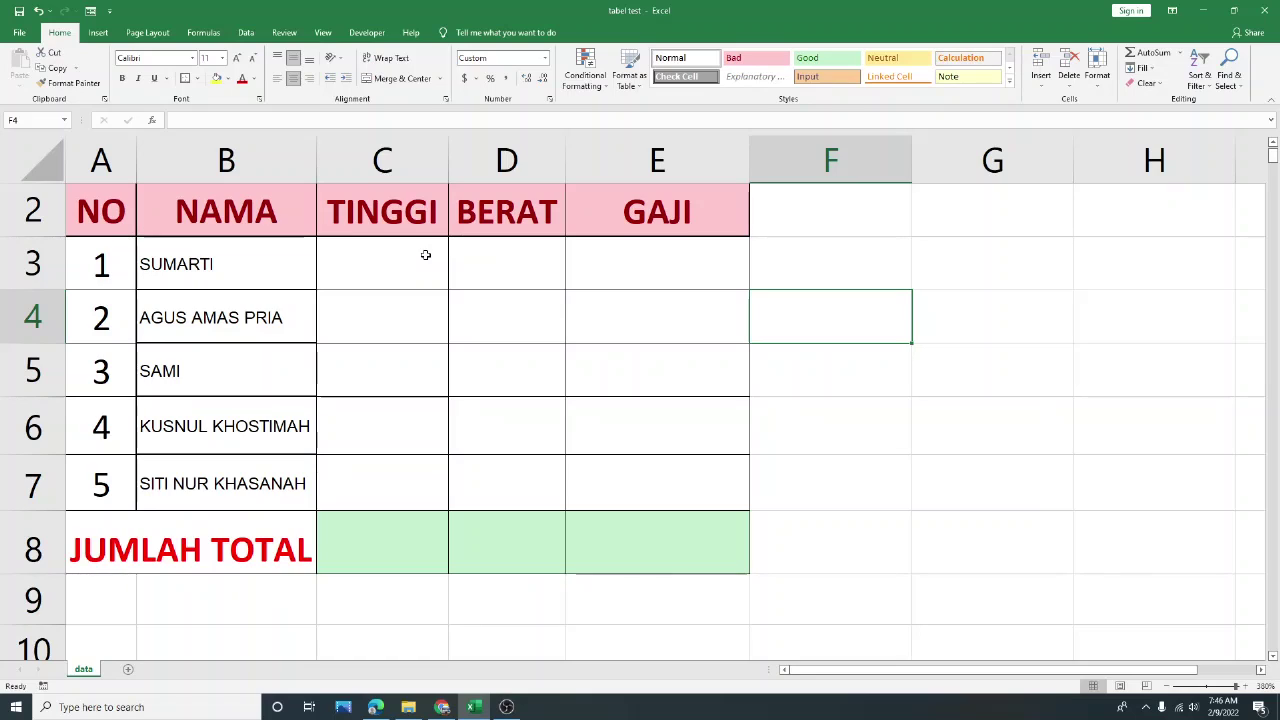
left_click_drag(425, 253, 394, 477)
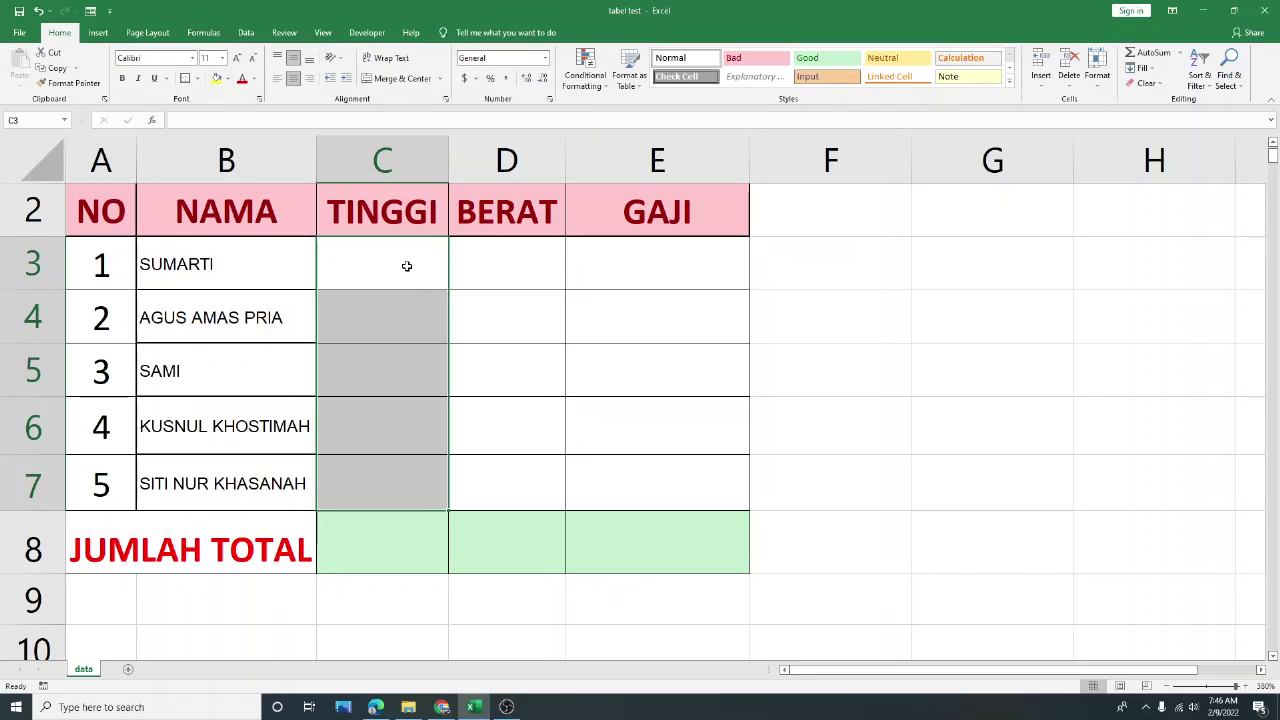
Apply the custom number format General "Cm" to cells C3:C7
right_click(407, 270)
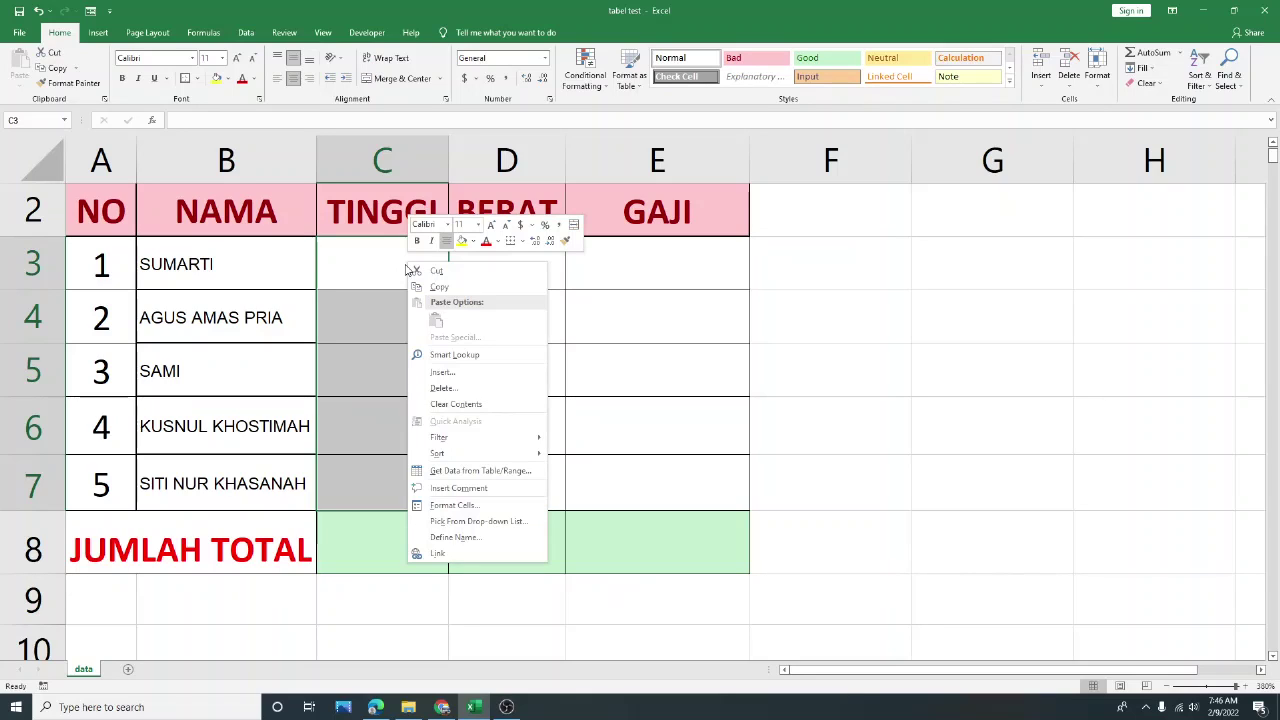
left_click(503, 506)
left_click_drag(530, 343, 968, 236)
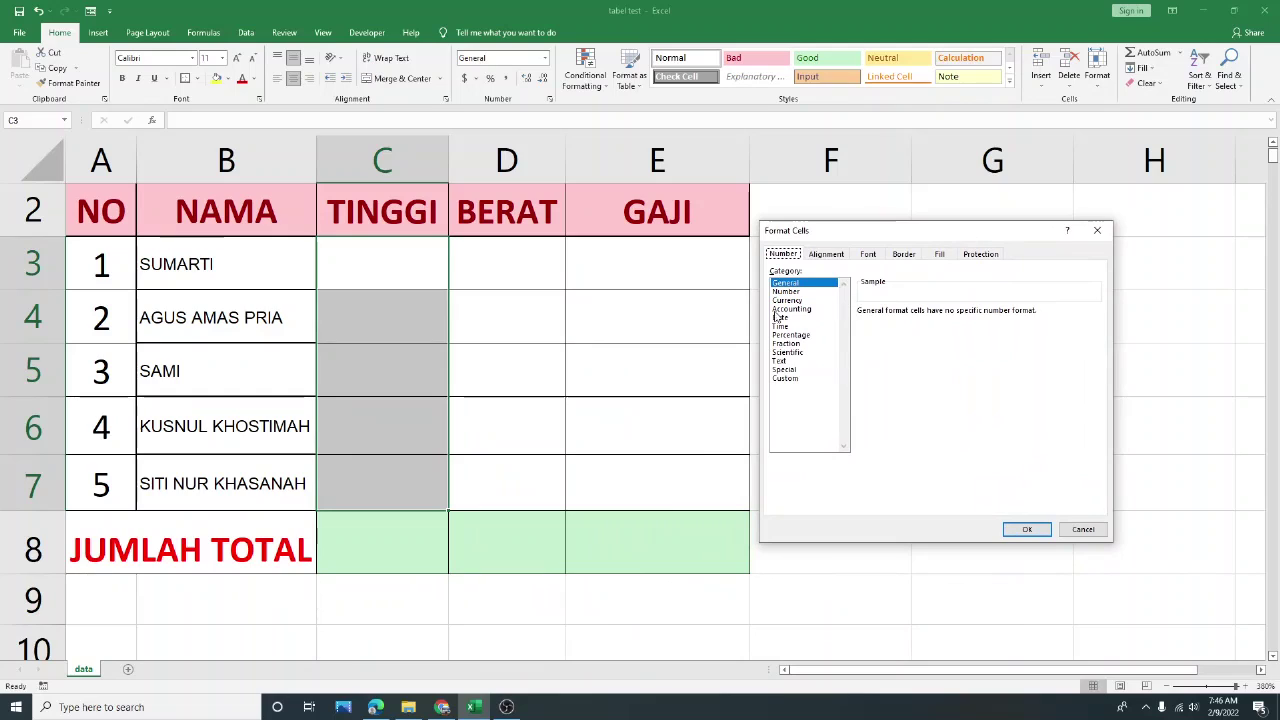
left_click(786, 382)
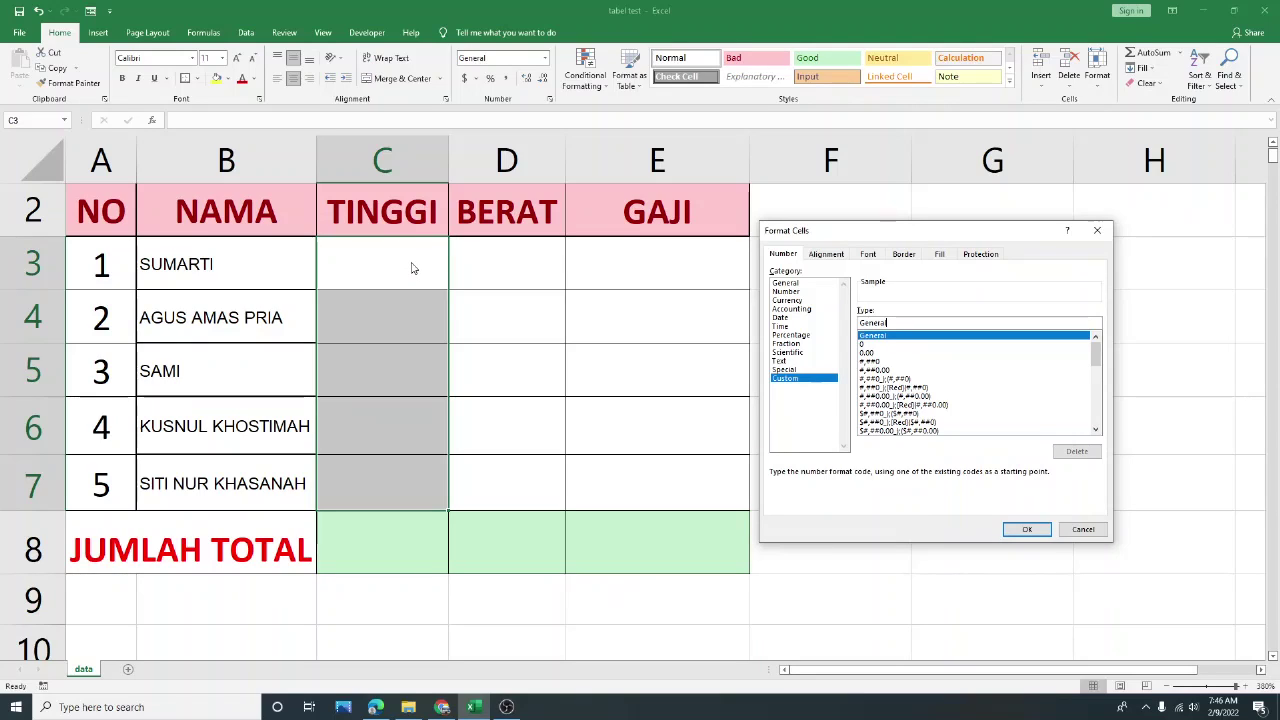
left_click(905, 320)
type("\"Cm\"")
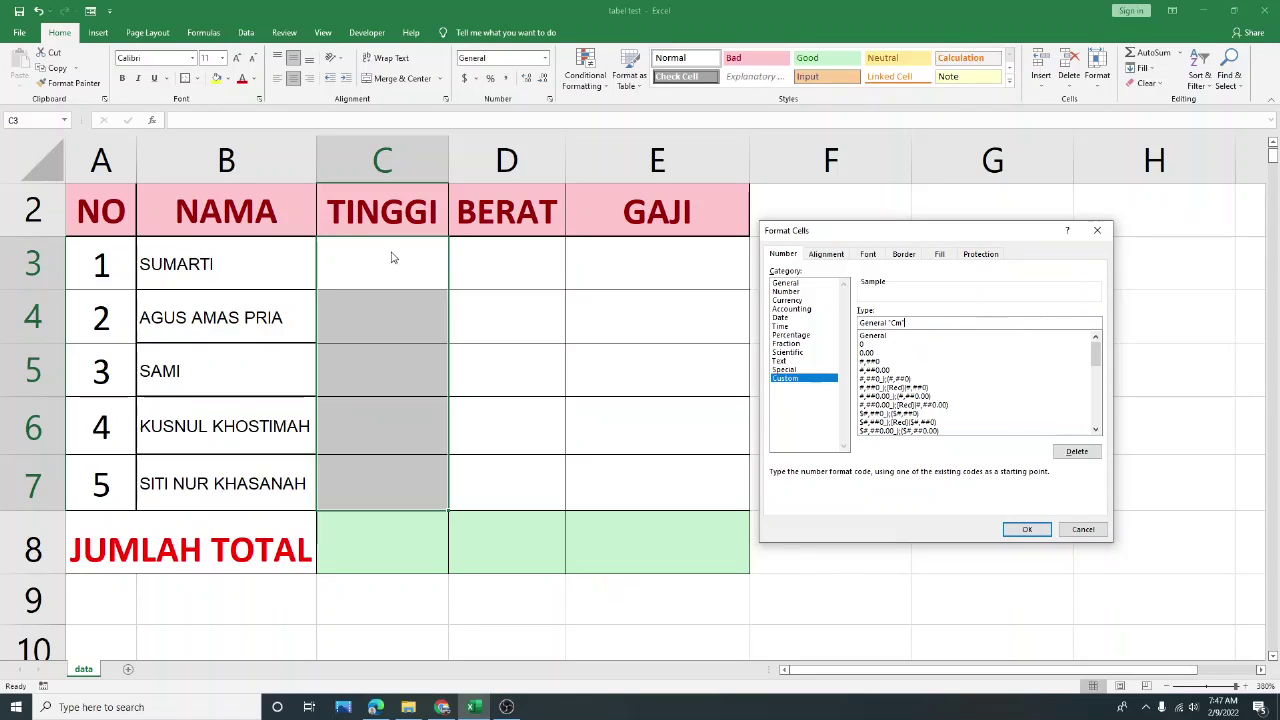
left_click(1025, 529)
left_click(434, 288)
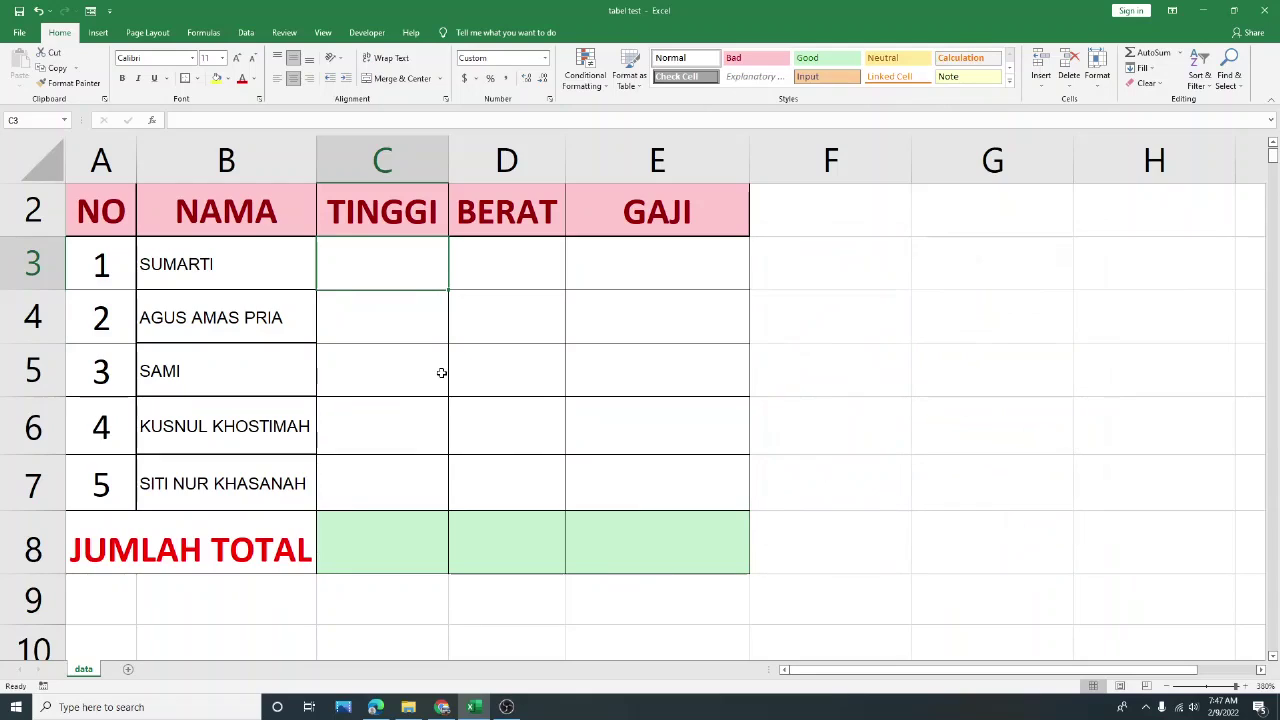
Enter the heights 60, 70, 65, 68 and 75 in C3:C7 and begin a SUM in C8
type("50")
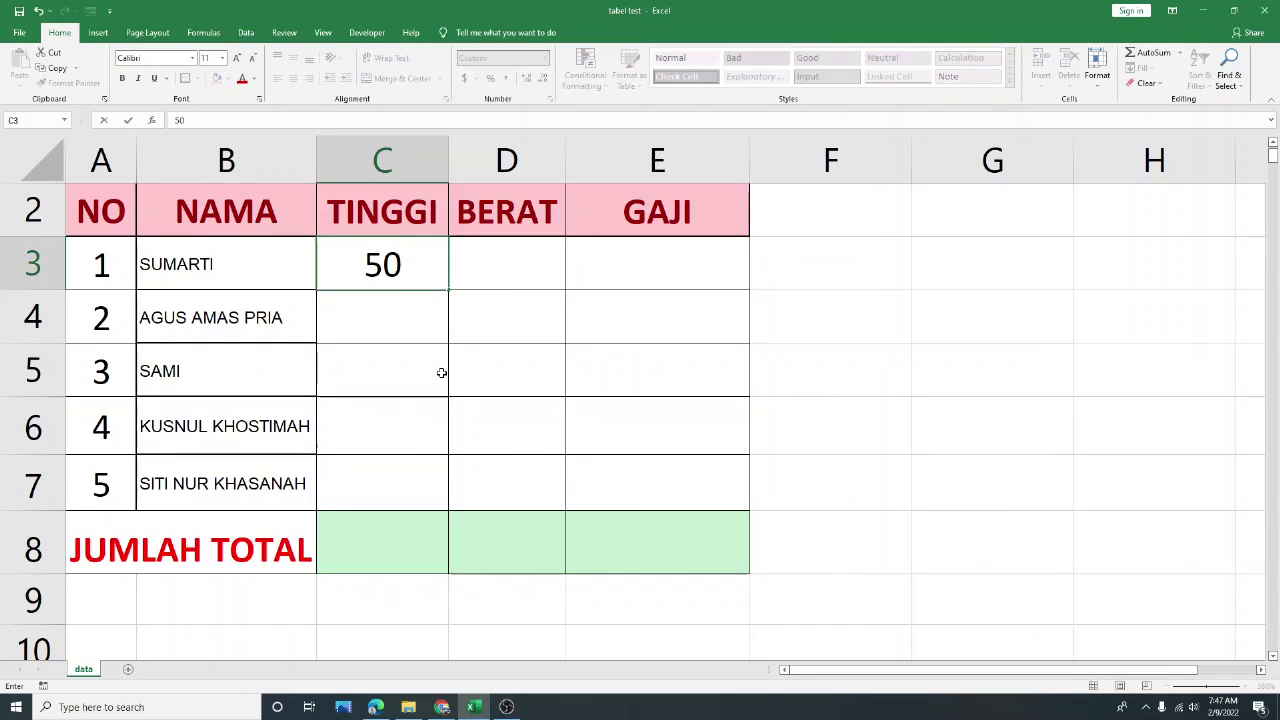
key("BackSpace")
key("BackSpace")
type("60")
key("Return")
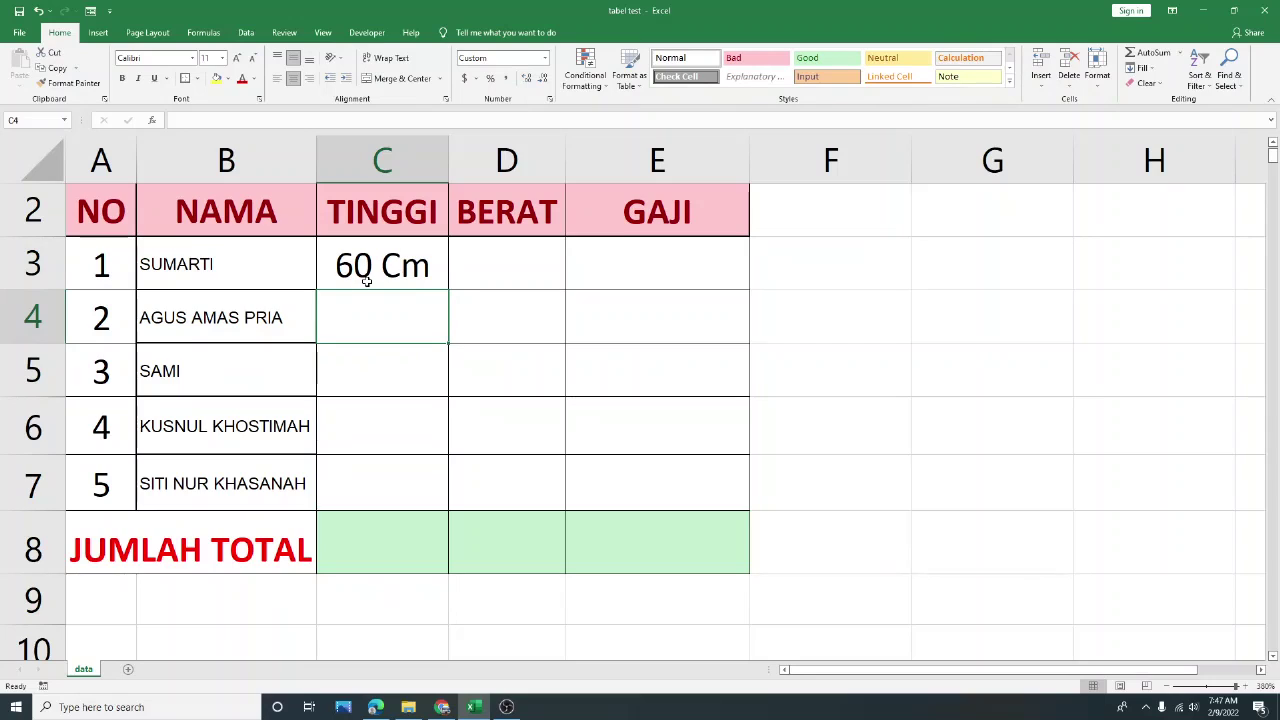
type("70")
key("Return")
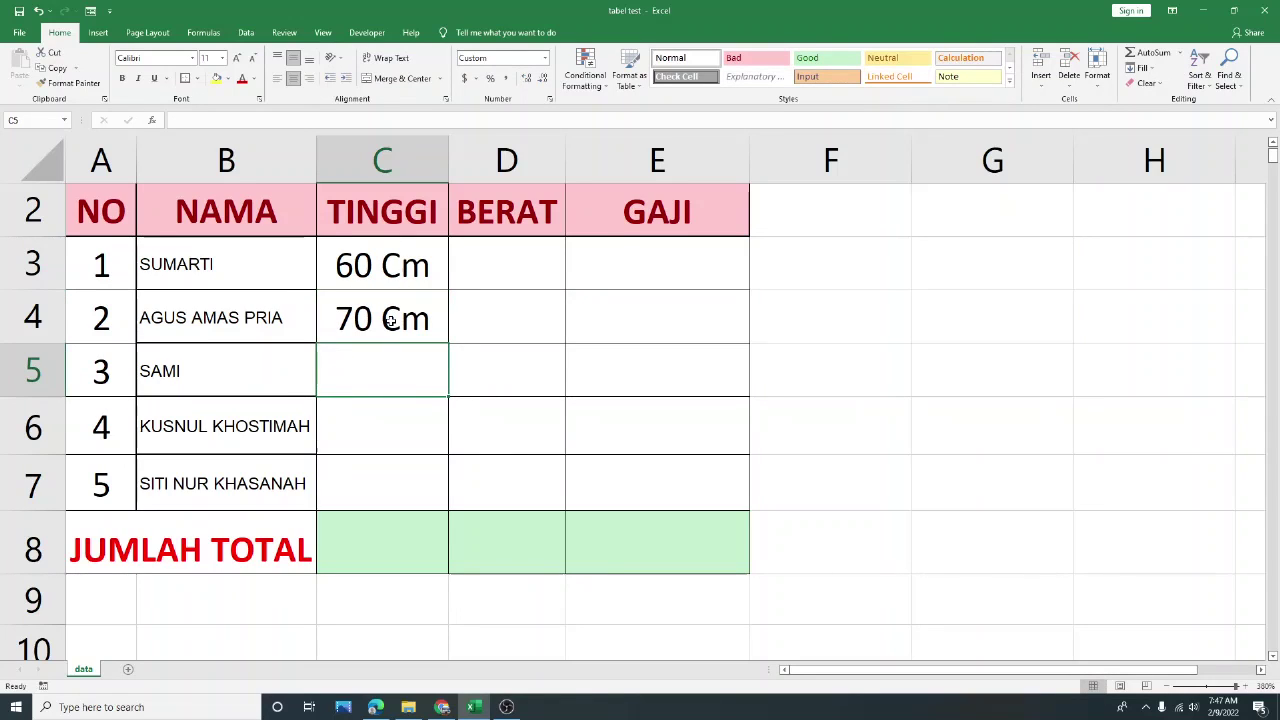
type("65")
key("Return")
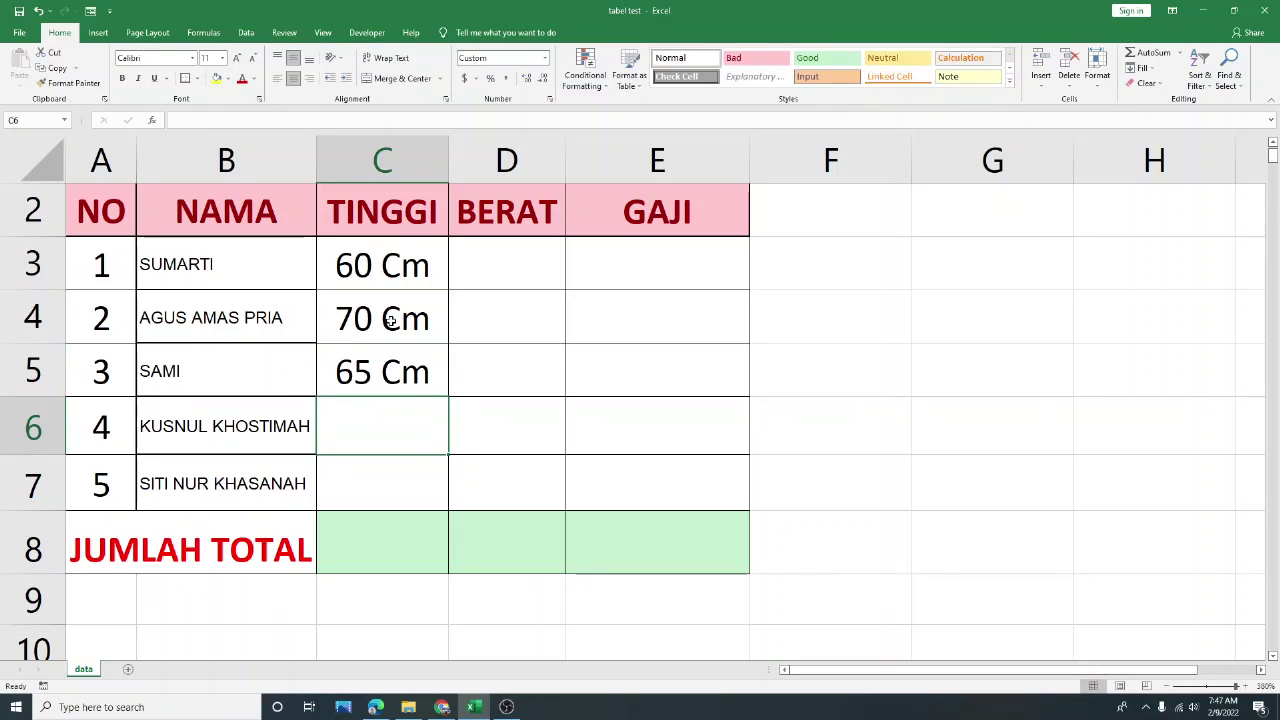
type("68")
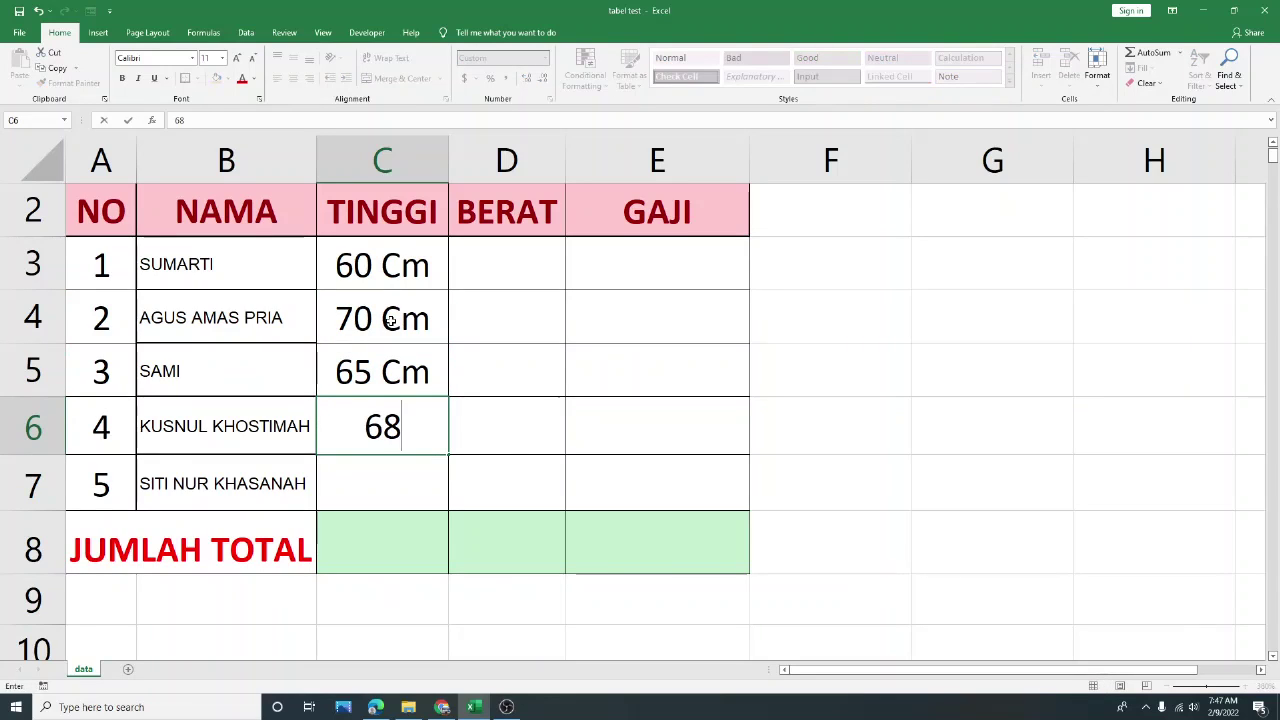
key("Return")
type("75")
key("Return")
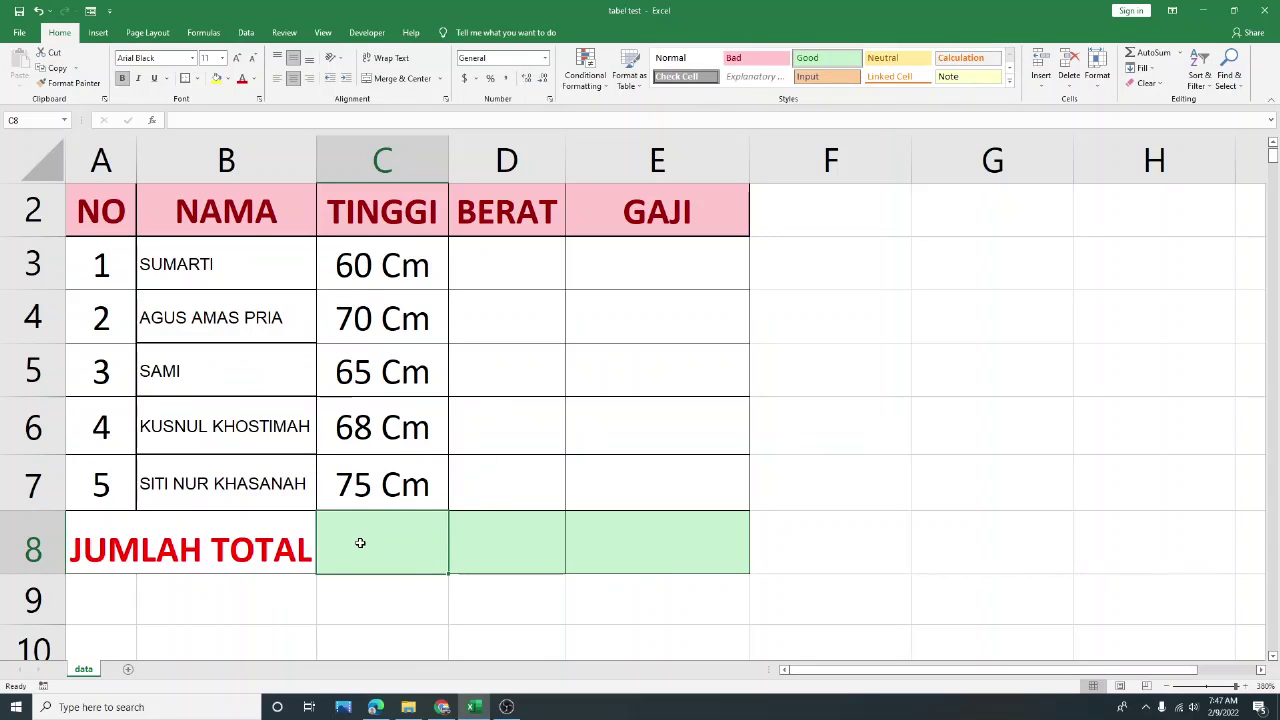
type("=")
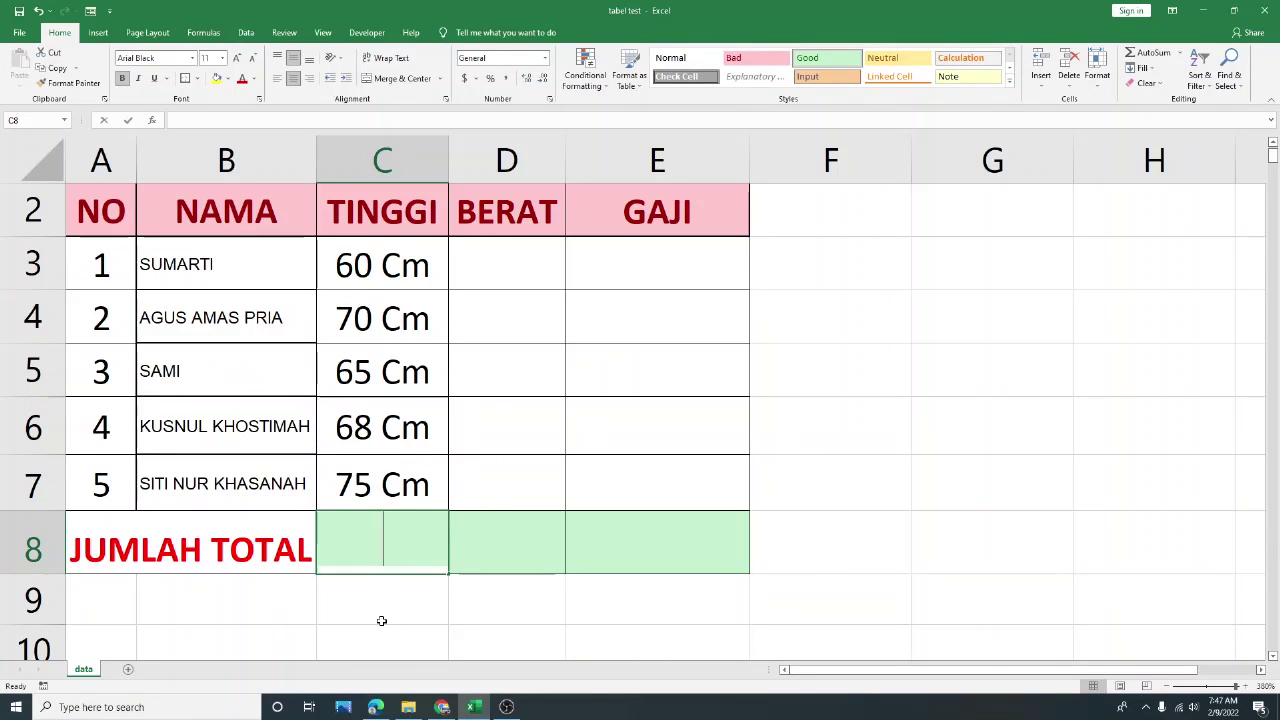
type("sum(")
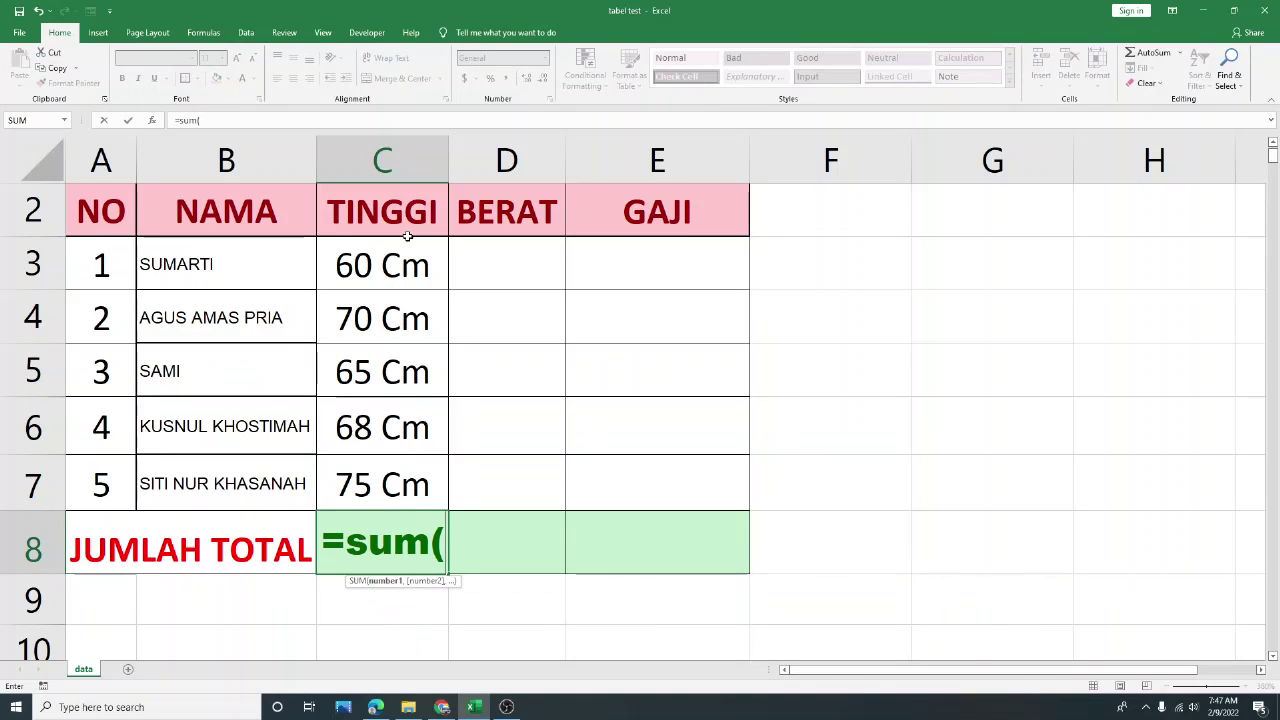
Complete C8 as =SUM(C3:C7), giving a height total of 338 Cm
left_click_drag(406, 246, 397, 484)
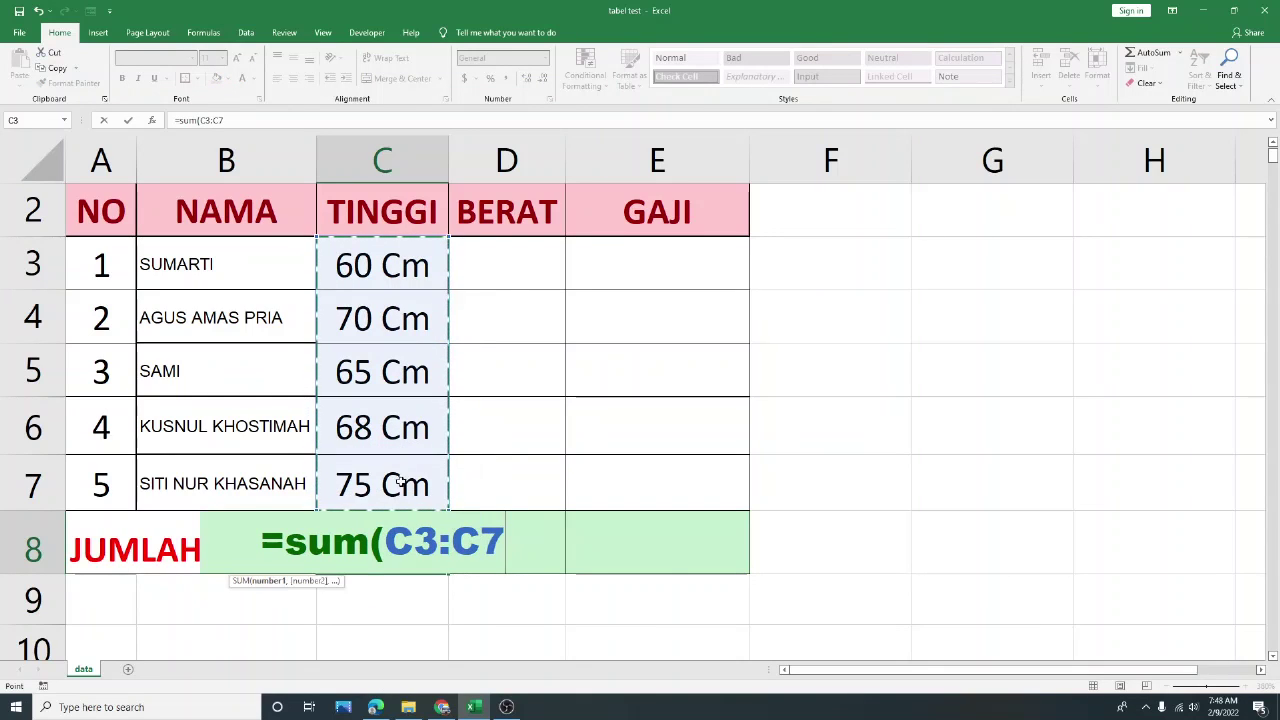
type(")")
key("Return")
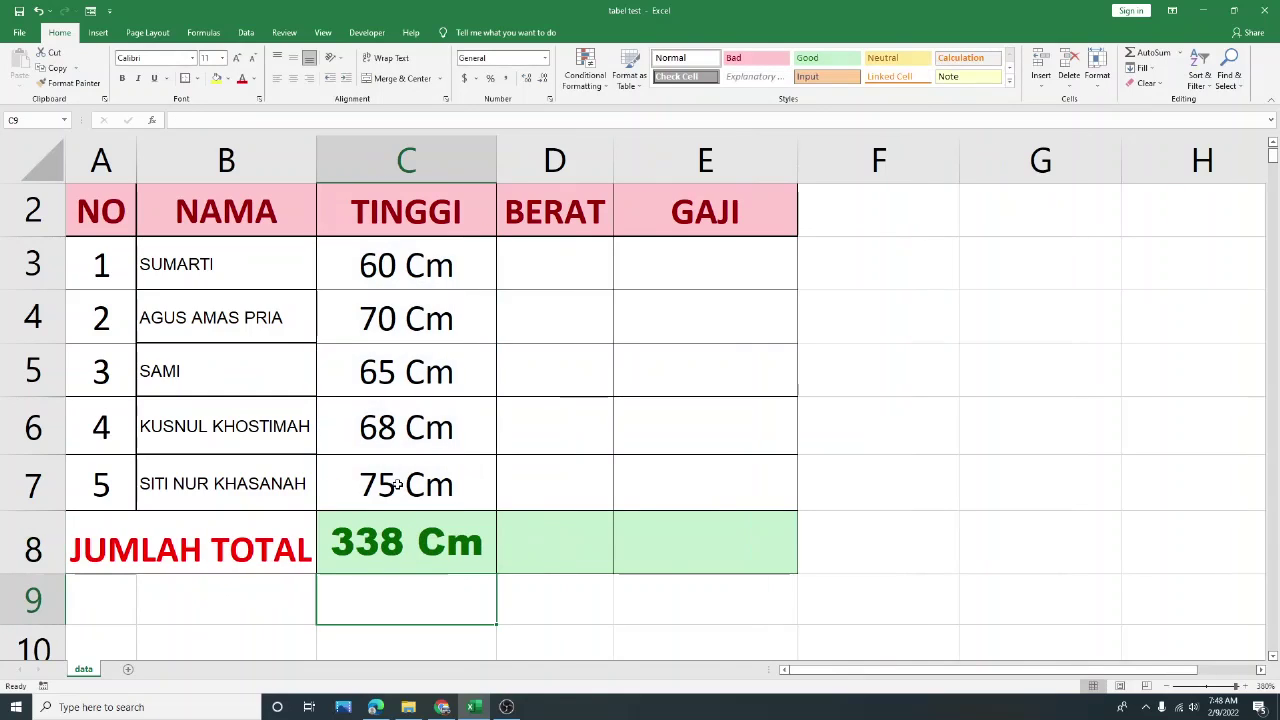
left_click(454, 550)
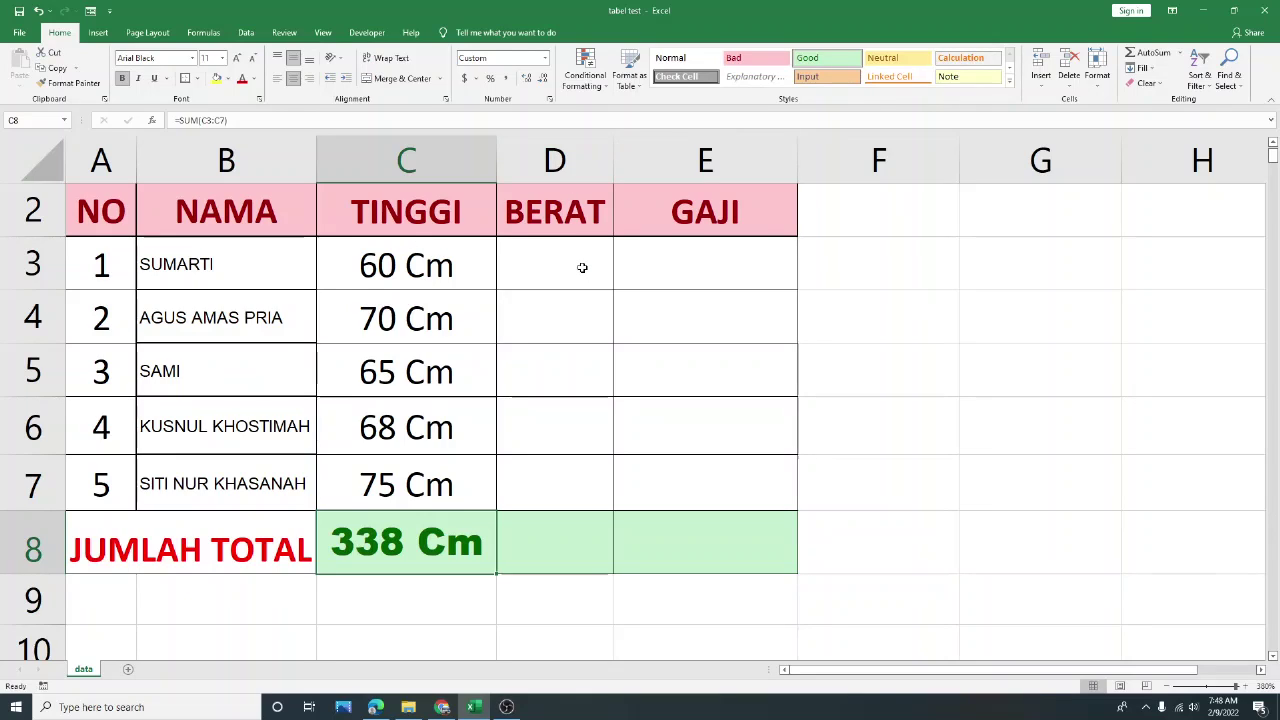
left_click_drag(588, 258, 588, 470)
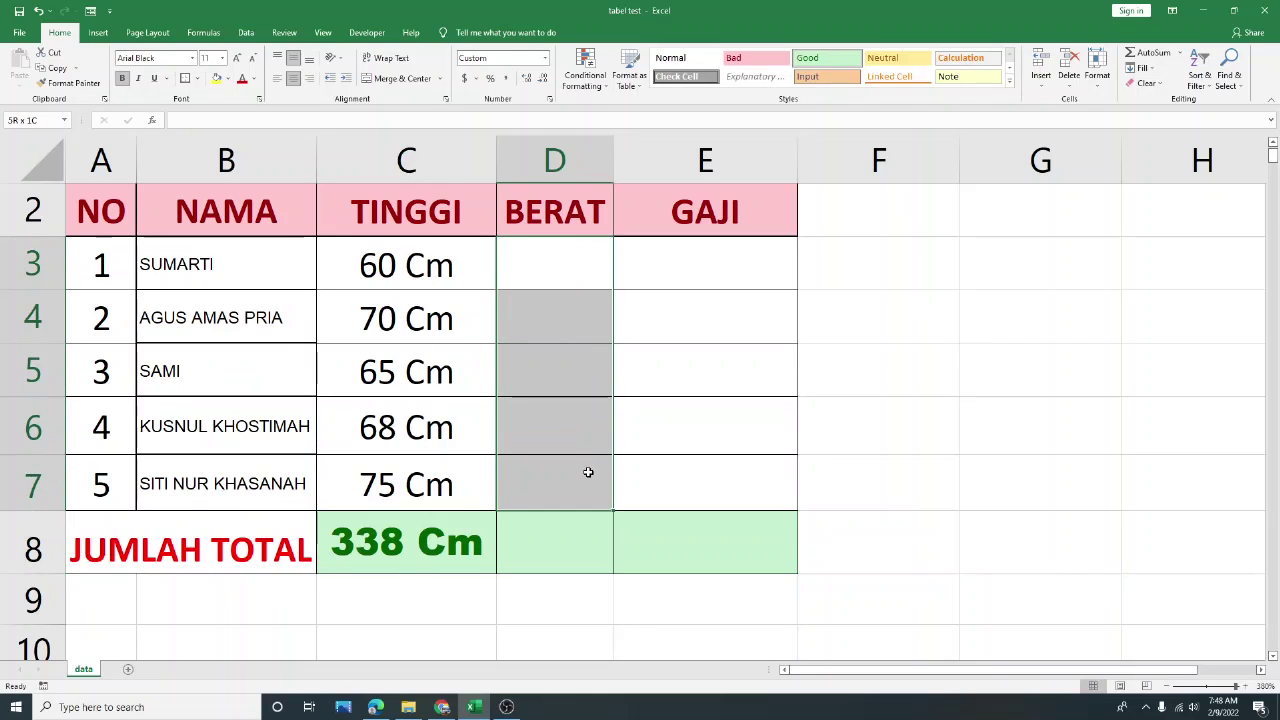
Apply the custom number format General "Kg" to the weight cells D3:D7
right_click(575, 265)
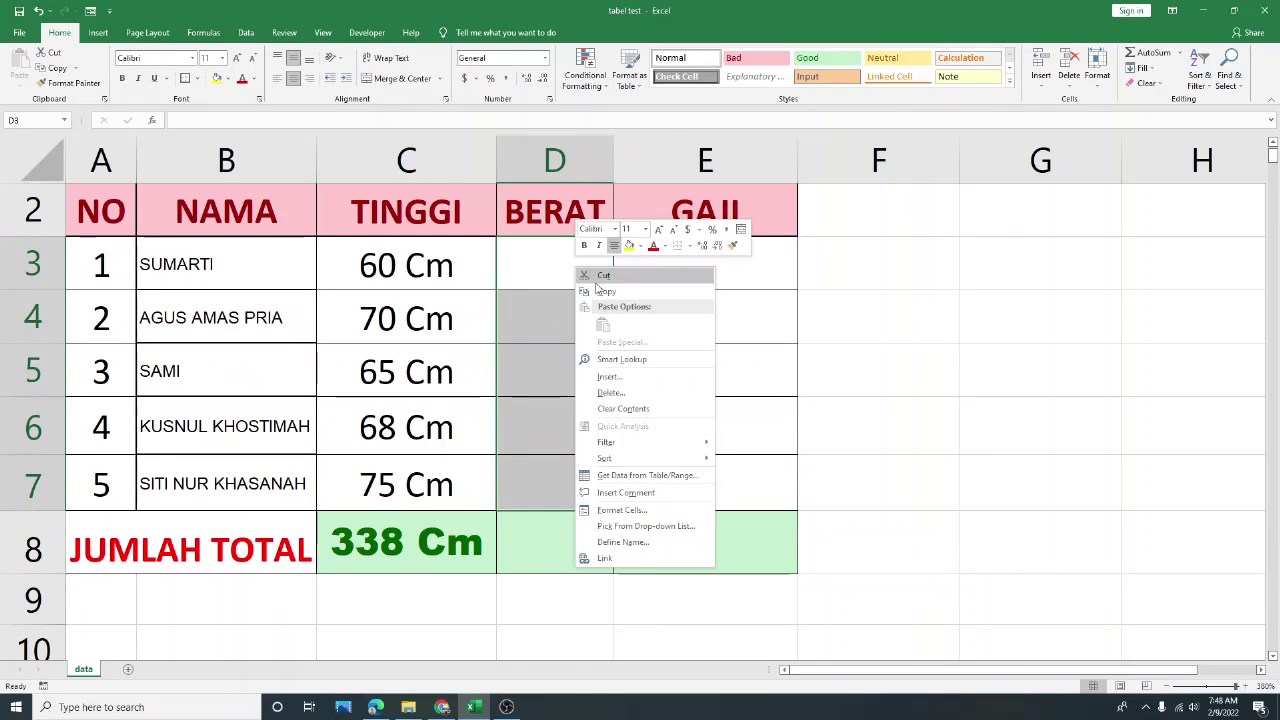
left_click(666, 511)
mouse_move(713, 340)
left_mouse_down()
mouse_move(929, 203)
mouse_move(989, 189)
left_mouse_up()
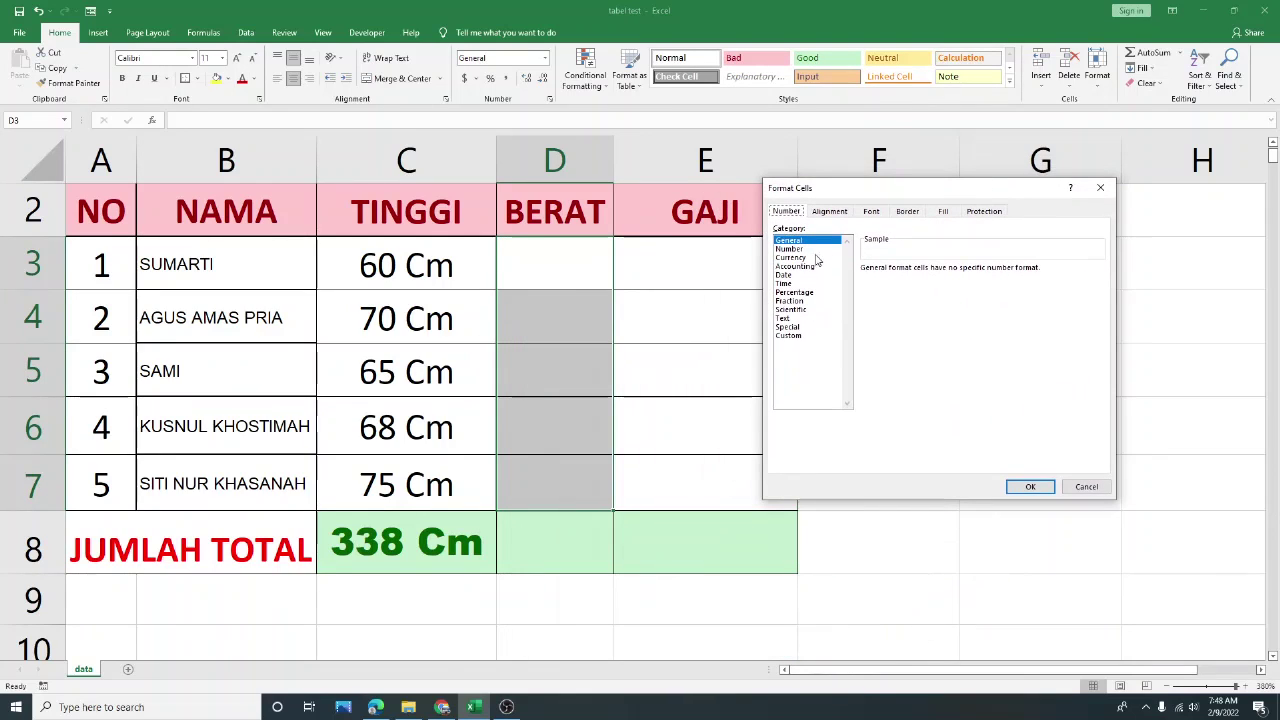
left_click(790, 336)
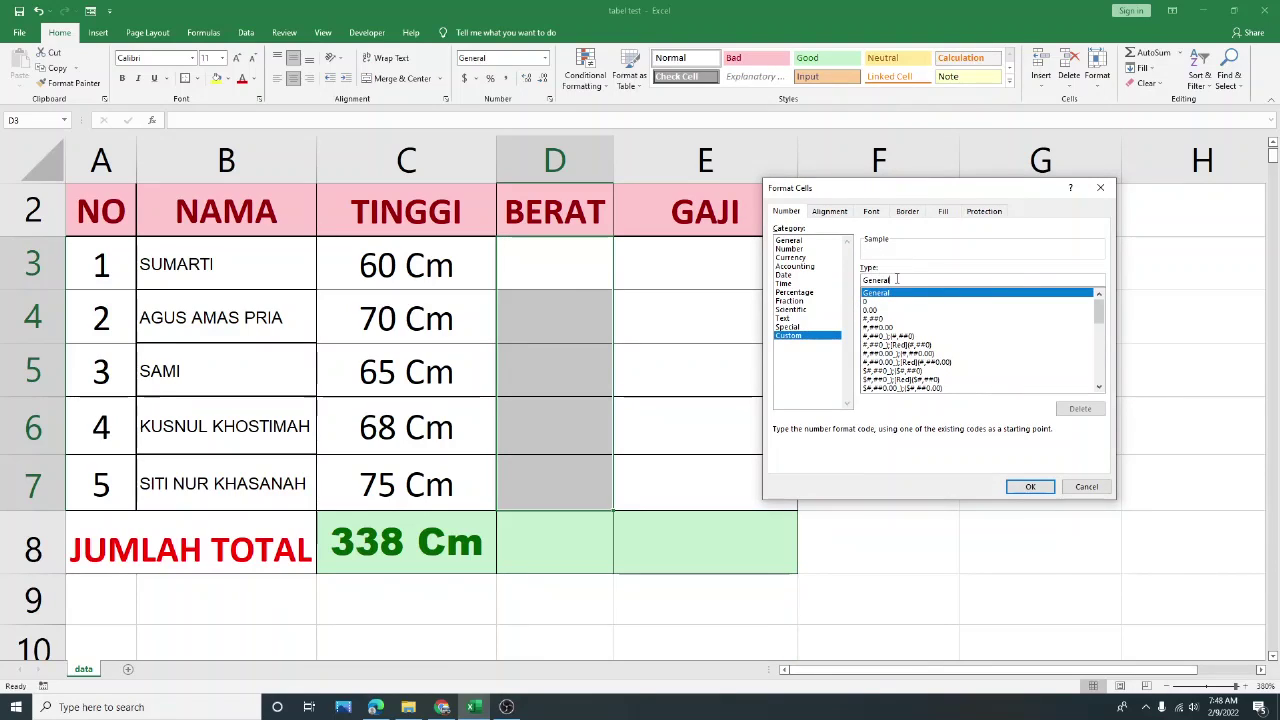
left_click(897, 279)
type("\"Kg\"")
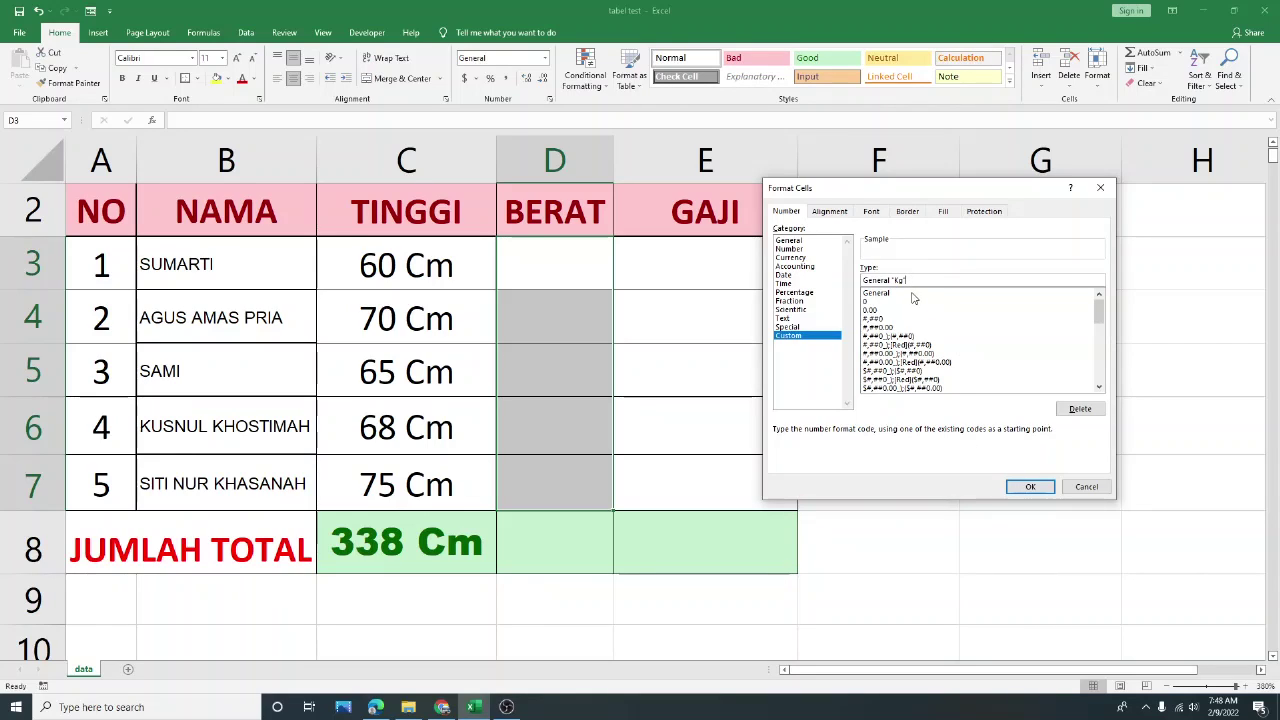
left_click(1026, 486)
left_click(543, 257)
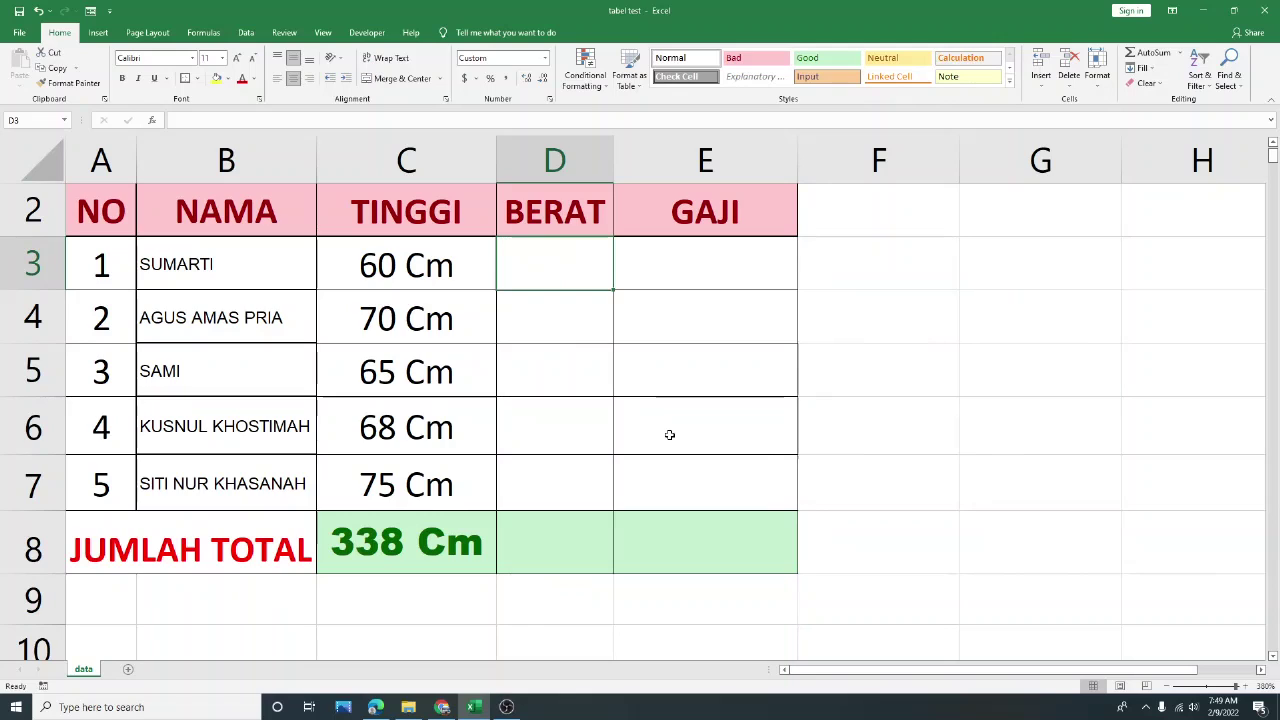
Enter the weights 55, 60, 54, 57 and 60 in D3:D7
type("55")
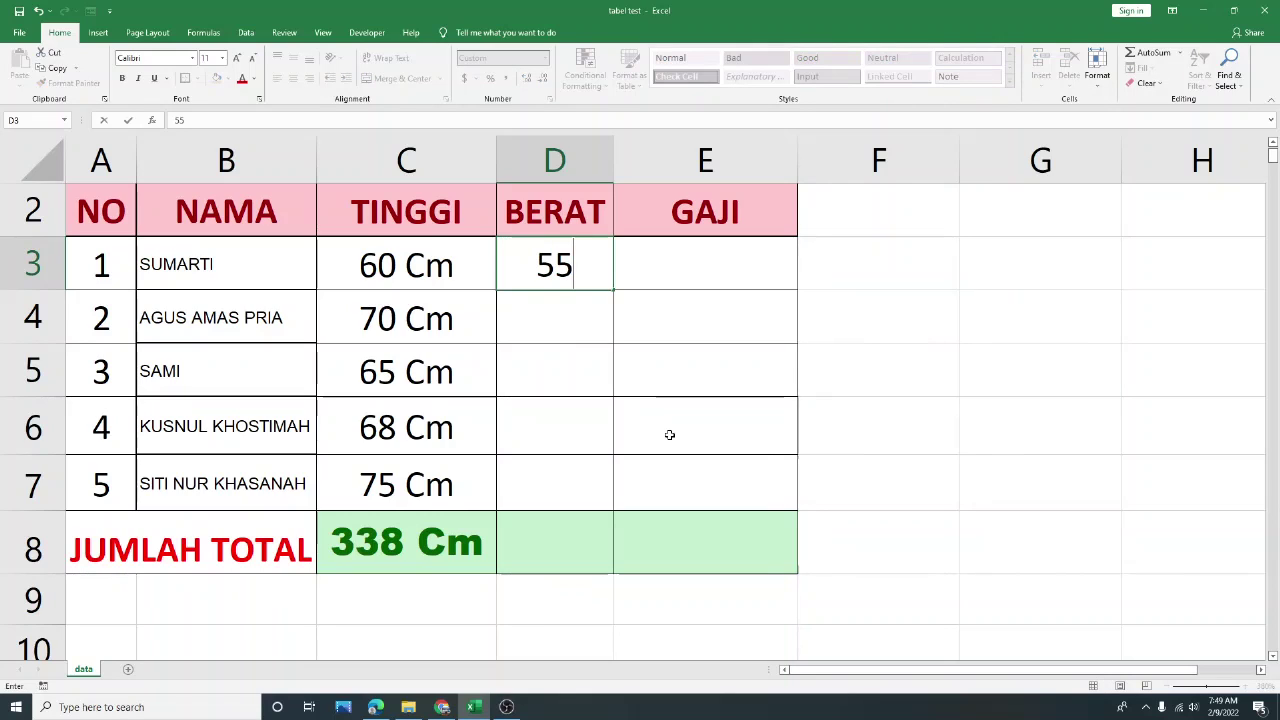
key("Return")
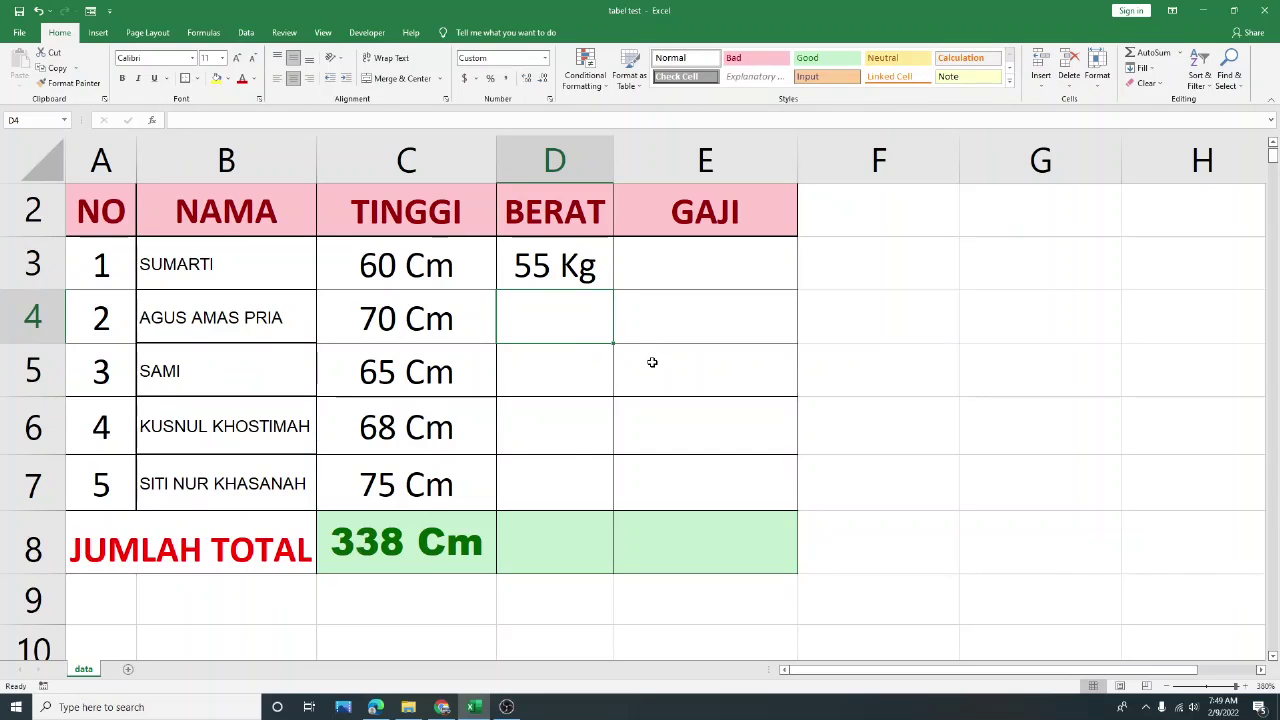
type("6")
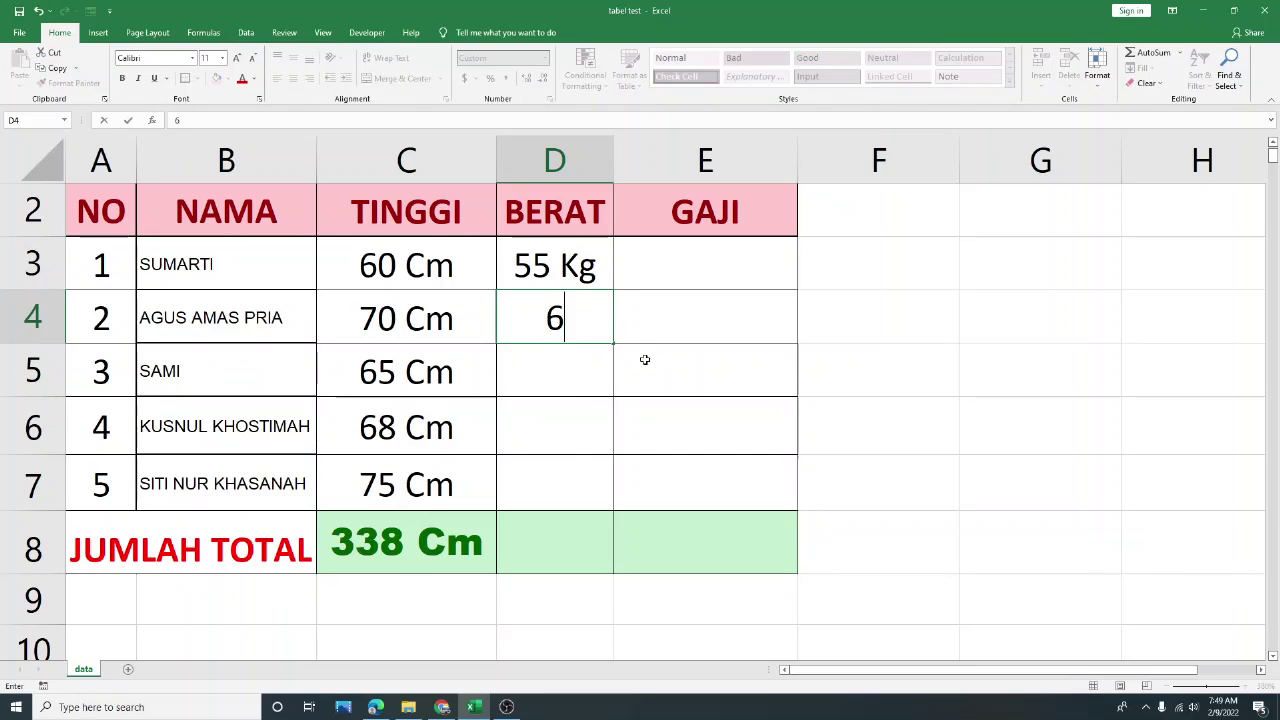
type("0")
key("Return")
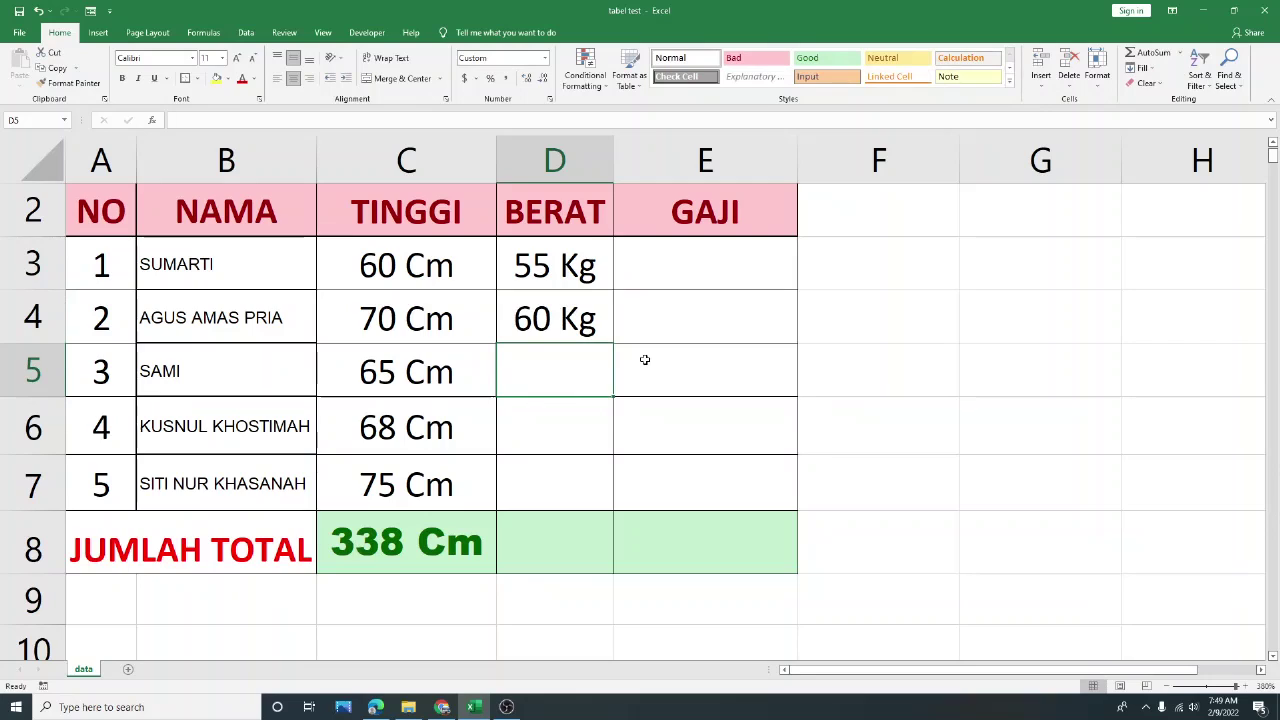
type("54")
key("Return")
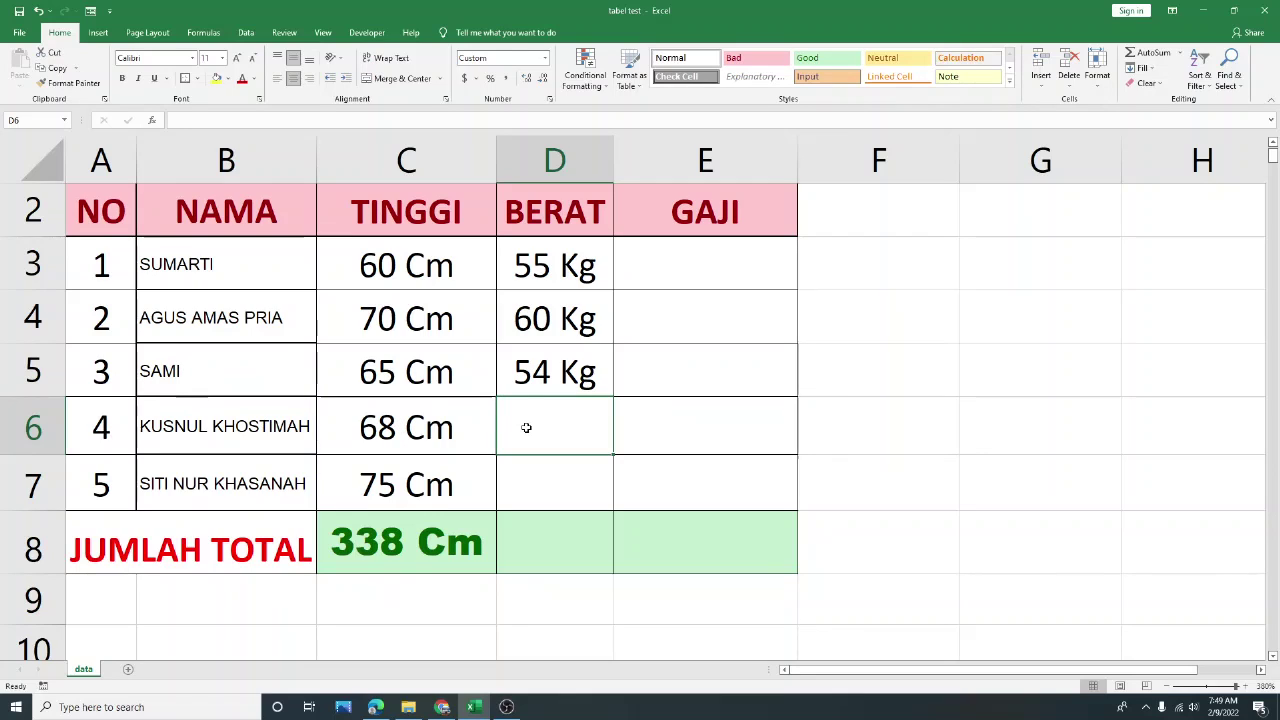
type("57")
key("Return")
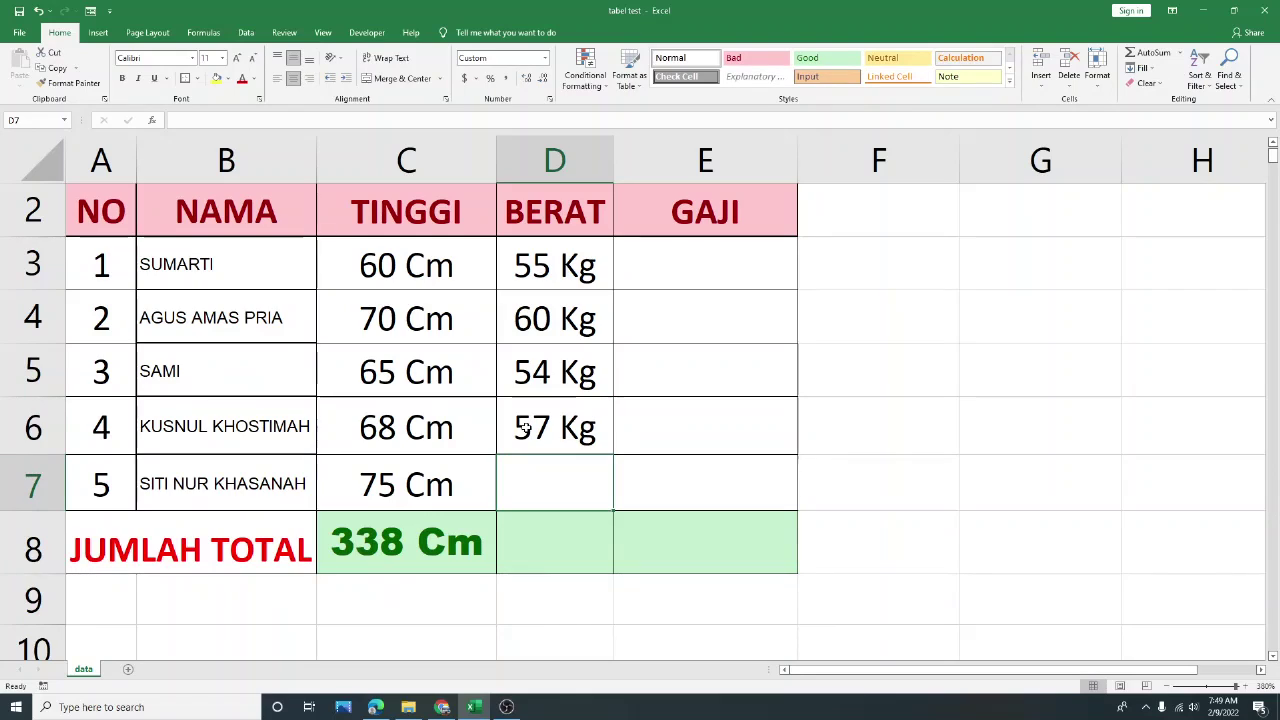
type("60")
key("Return")
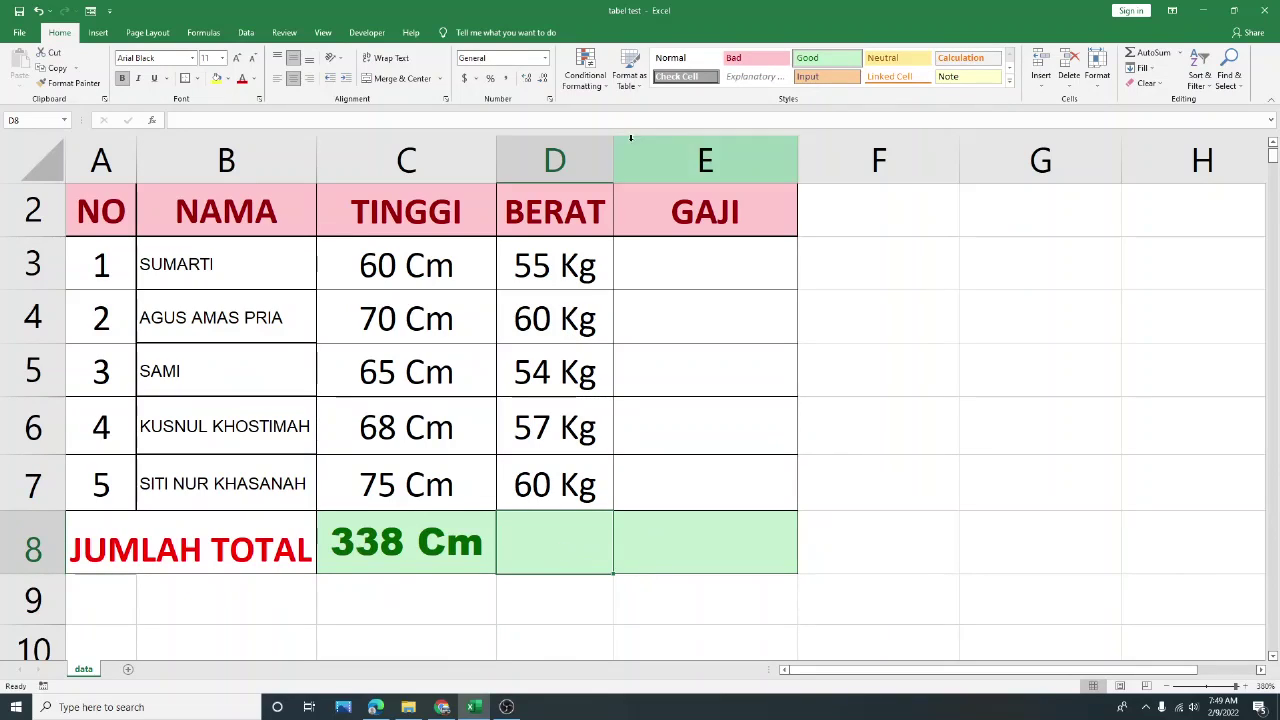
Enter =SUM(D3:D7) in D8 and widen column D to show 286 Kg
type("=sum(")
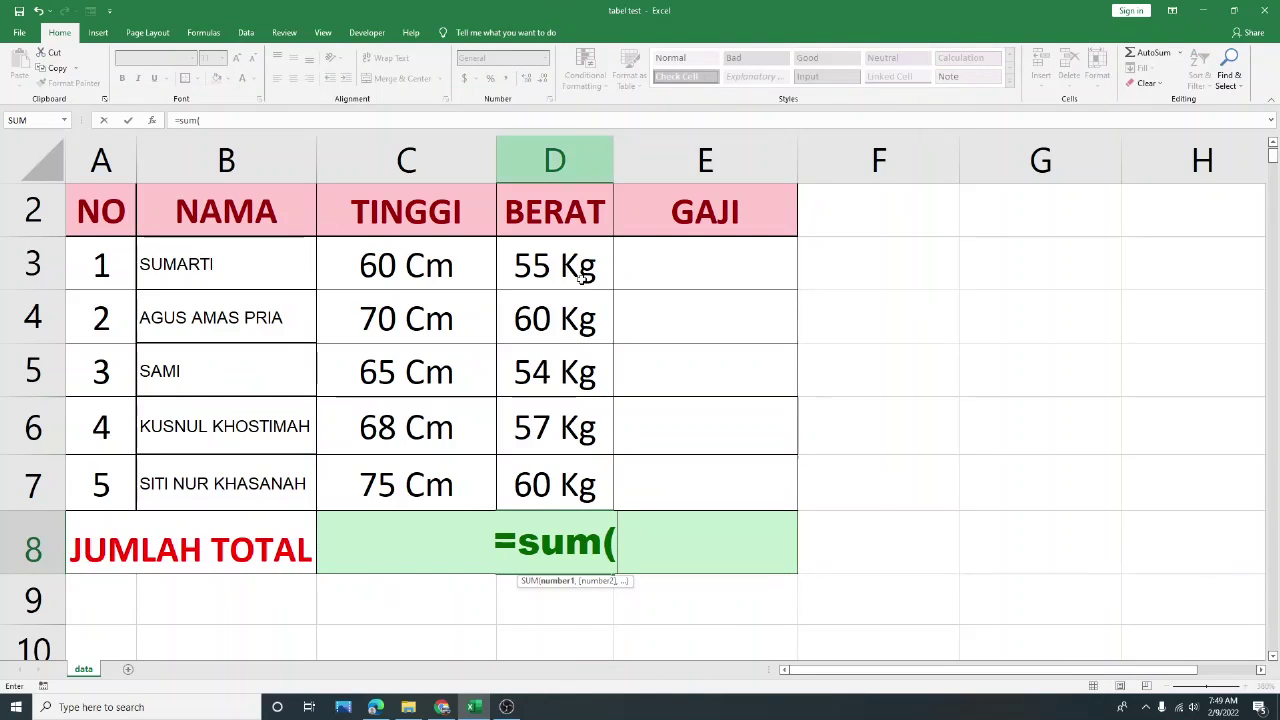
left_click_drag(584, 266, 572, 483)
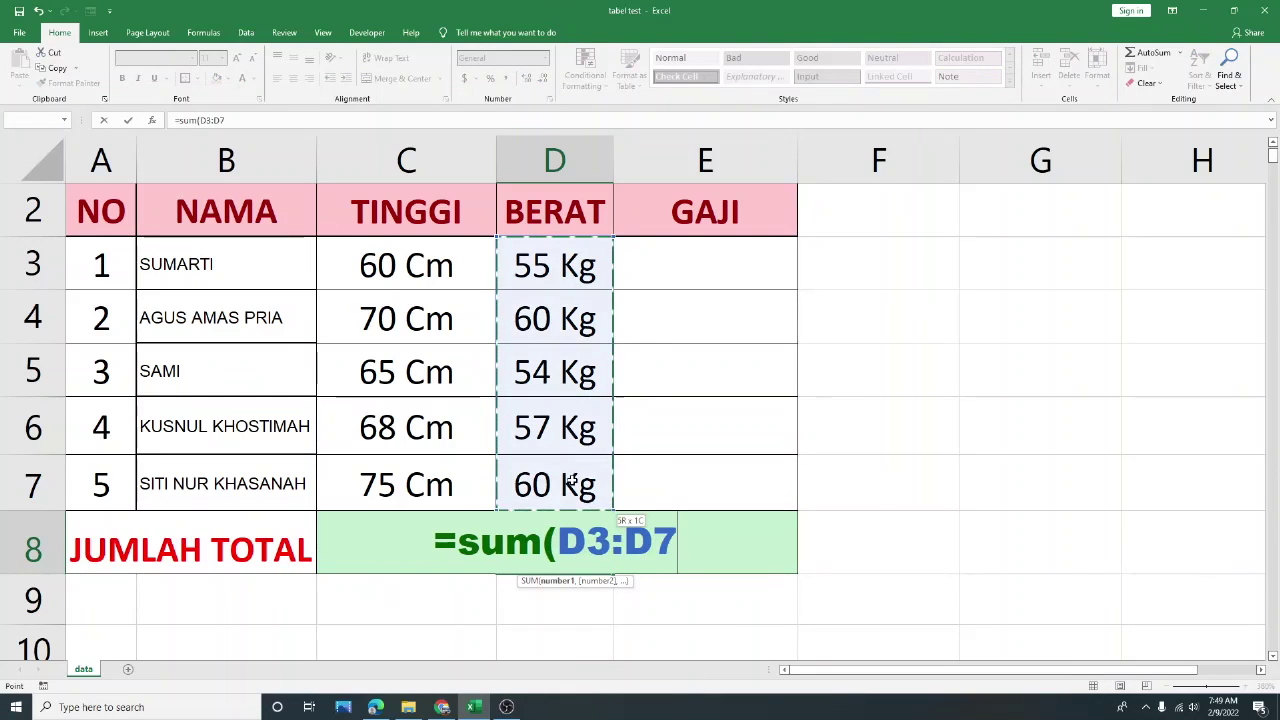
type(")")
key("Return")
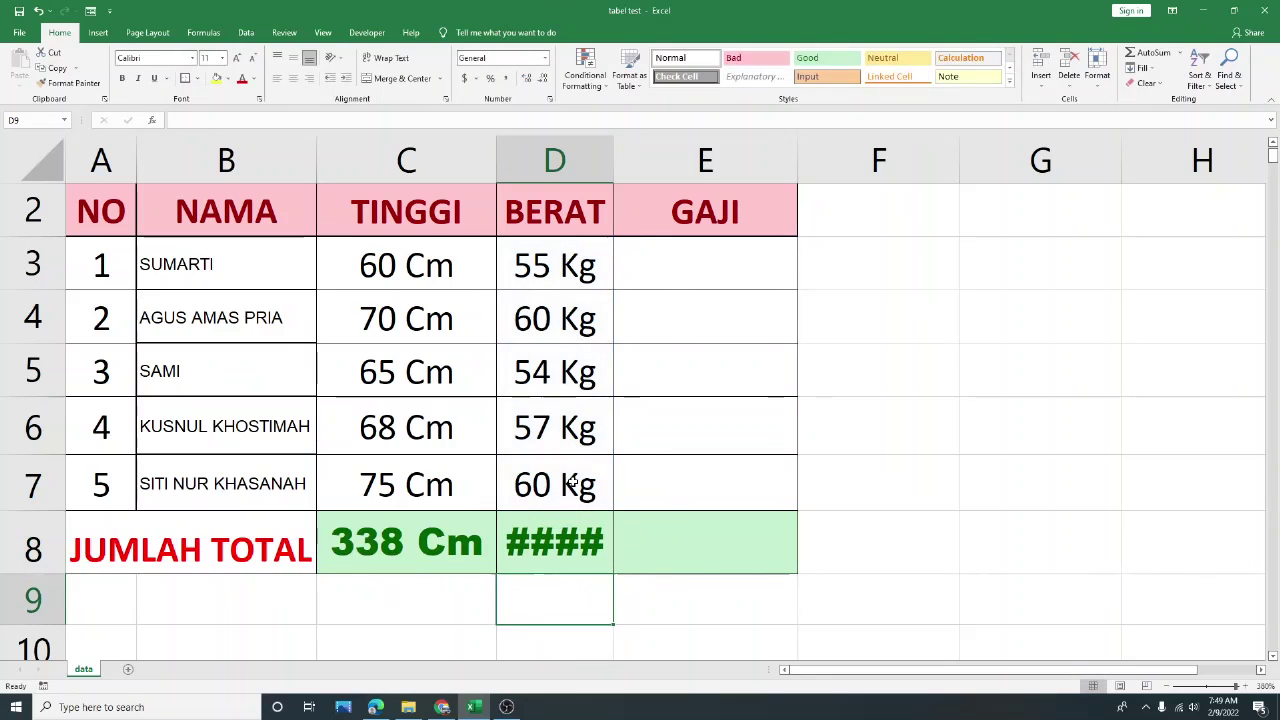
left_click_drag(614, 155, 654, 155)
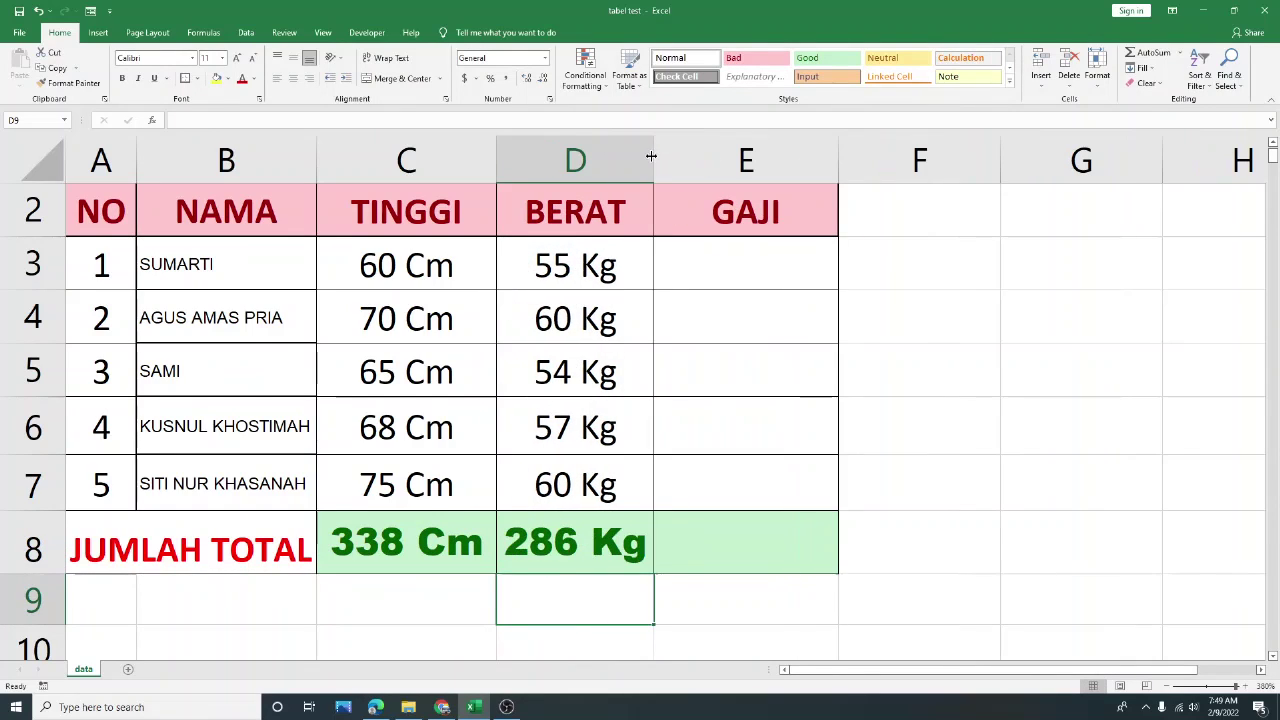
left_click(594, 555)
left_click(564, 610)
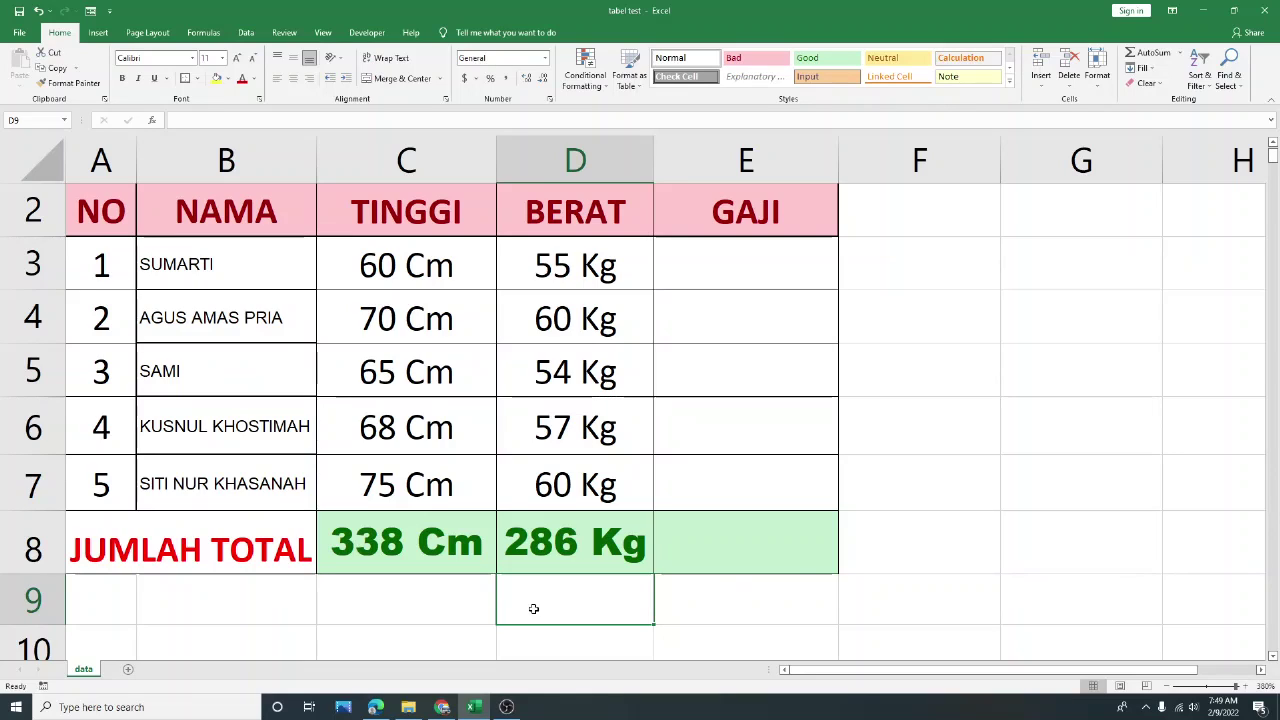
left_click(740, 265)
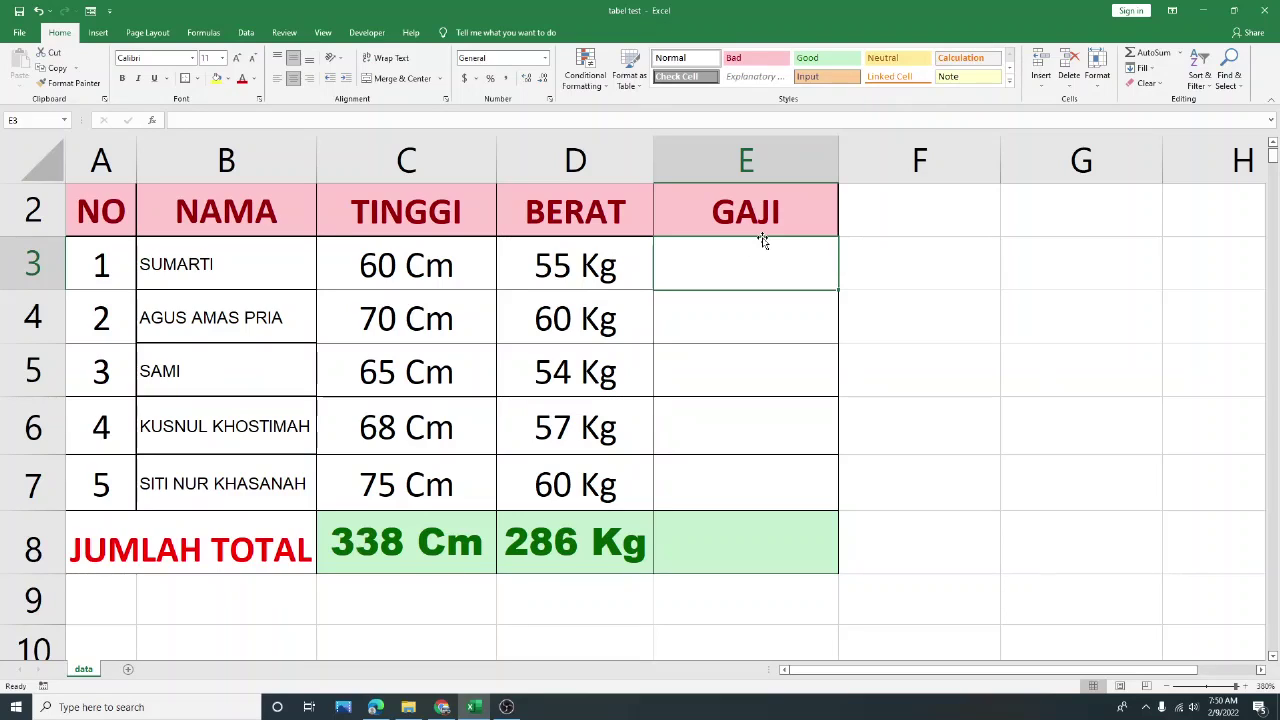
type("Rp 50000")
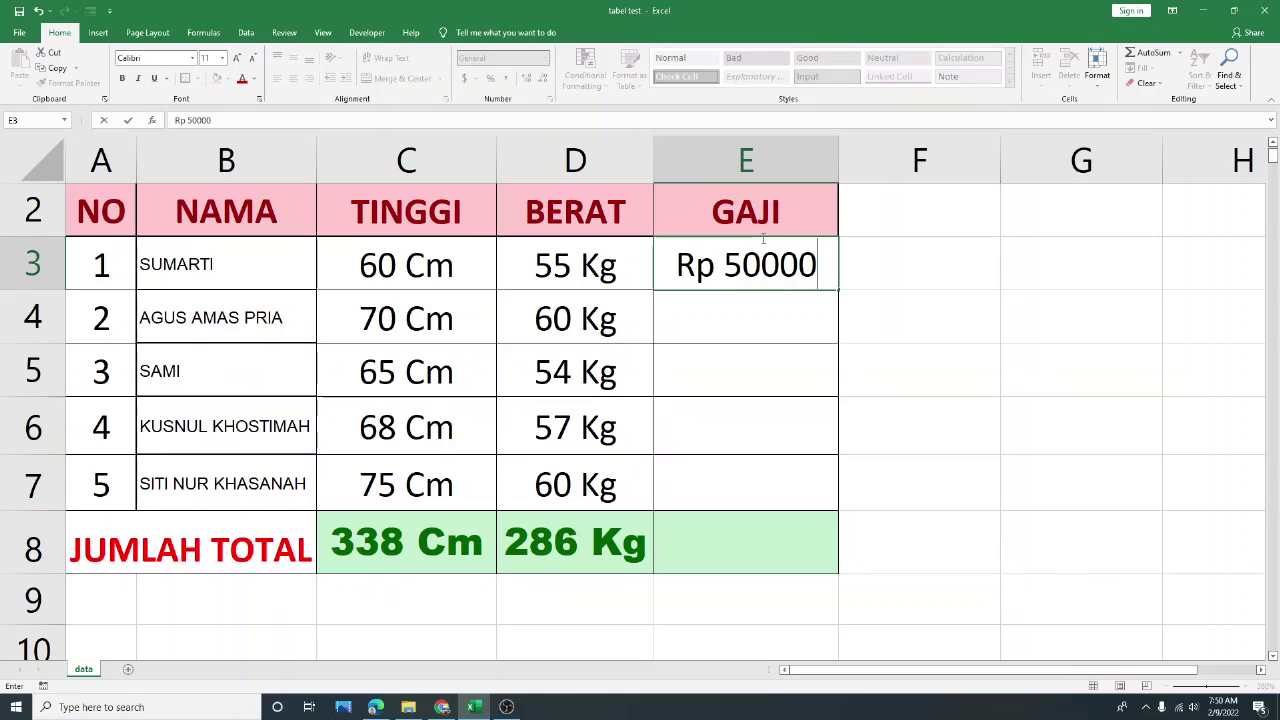
type("0")
key("Return")
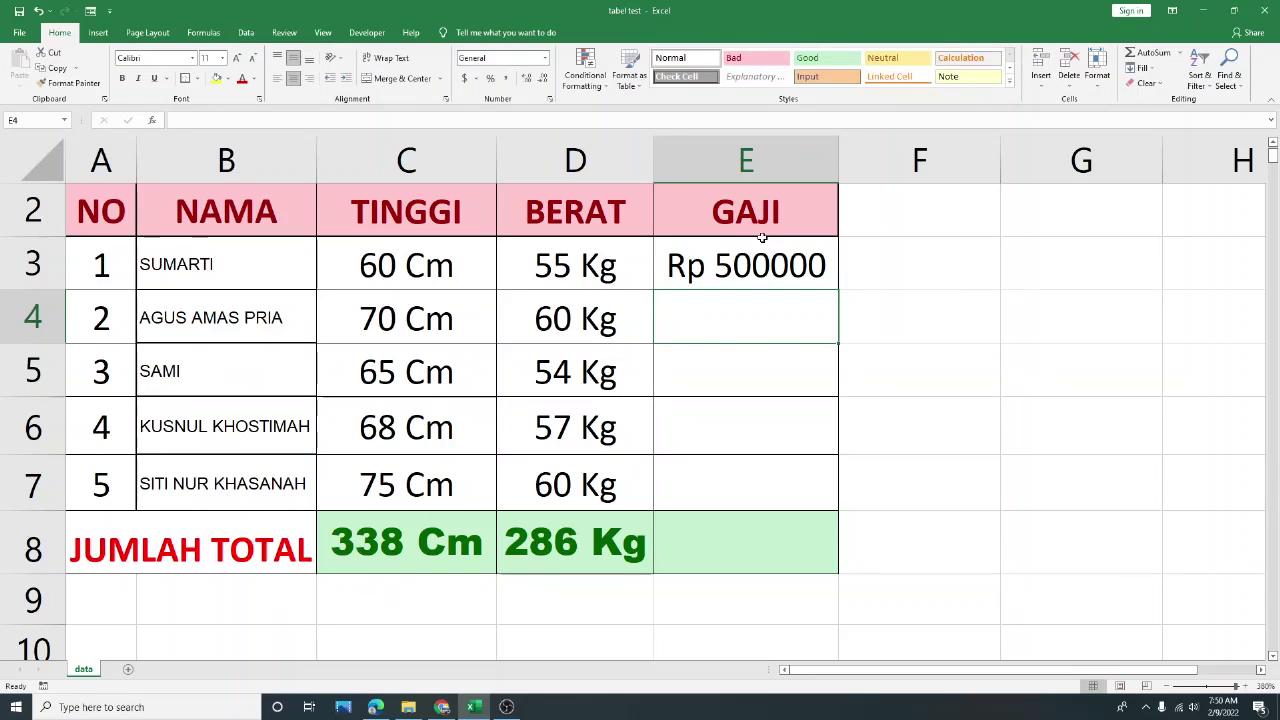
left_click(737, 270)
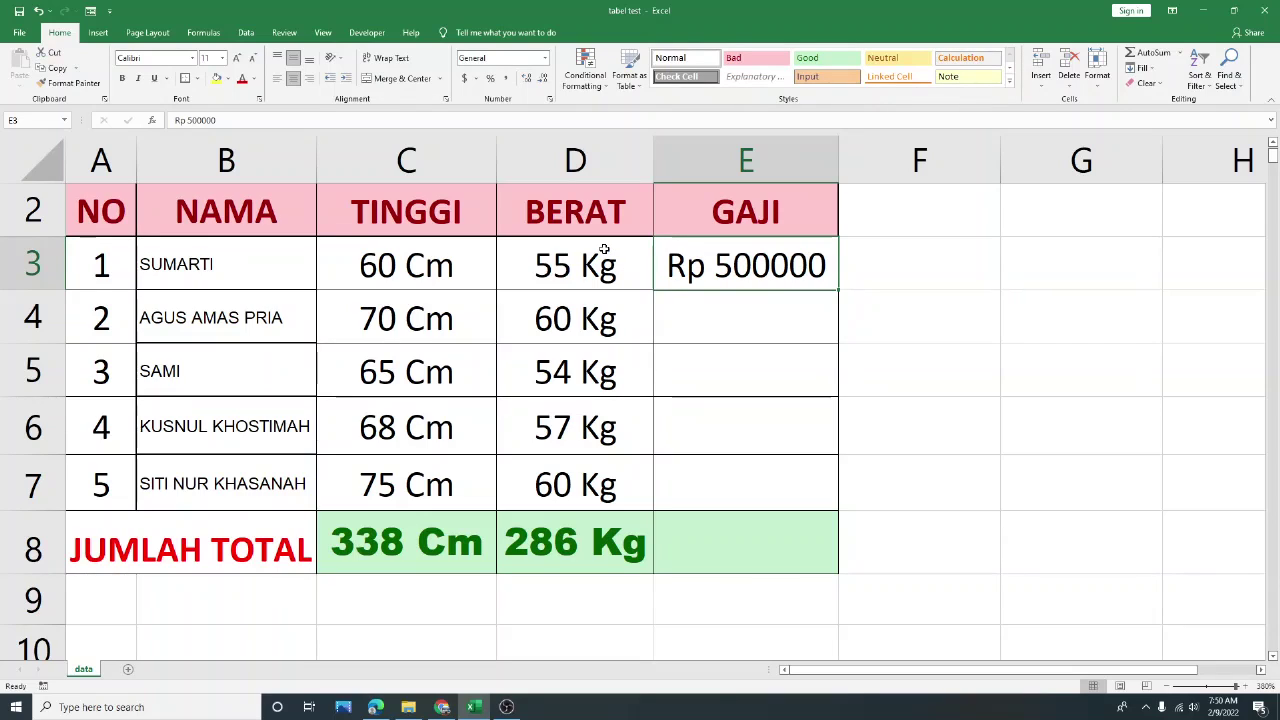
key("Delete")
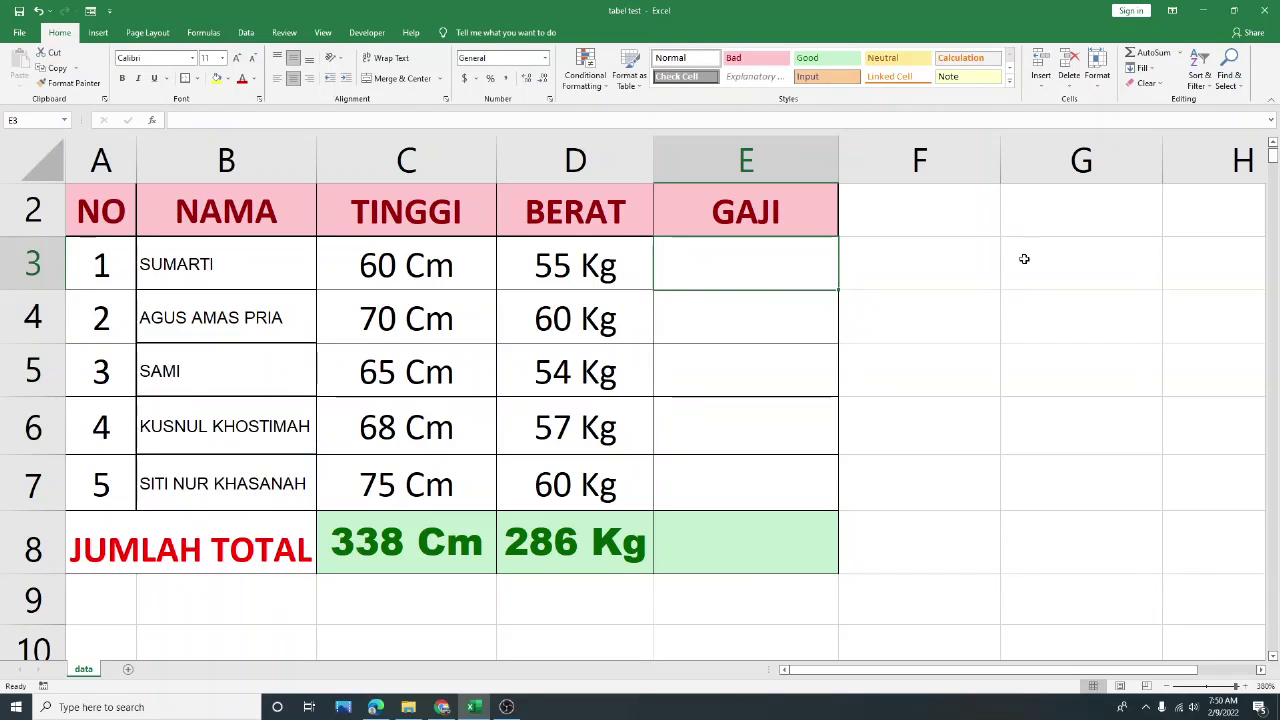
left_click(1025, 266)
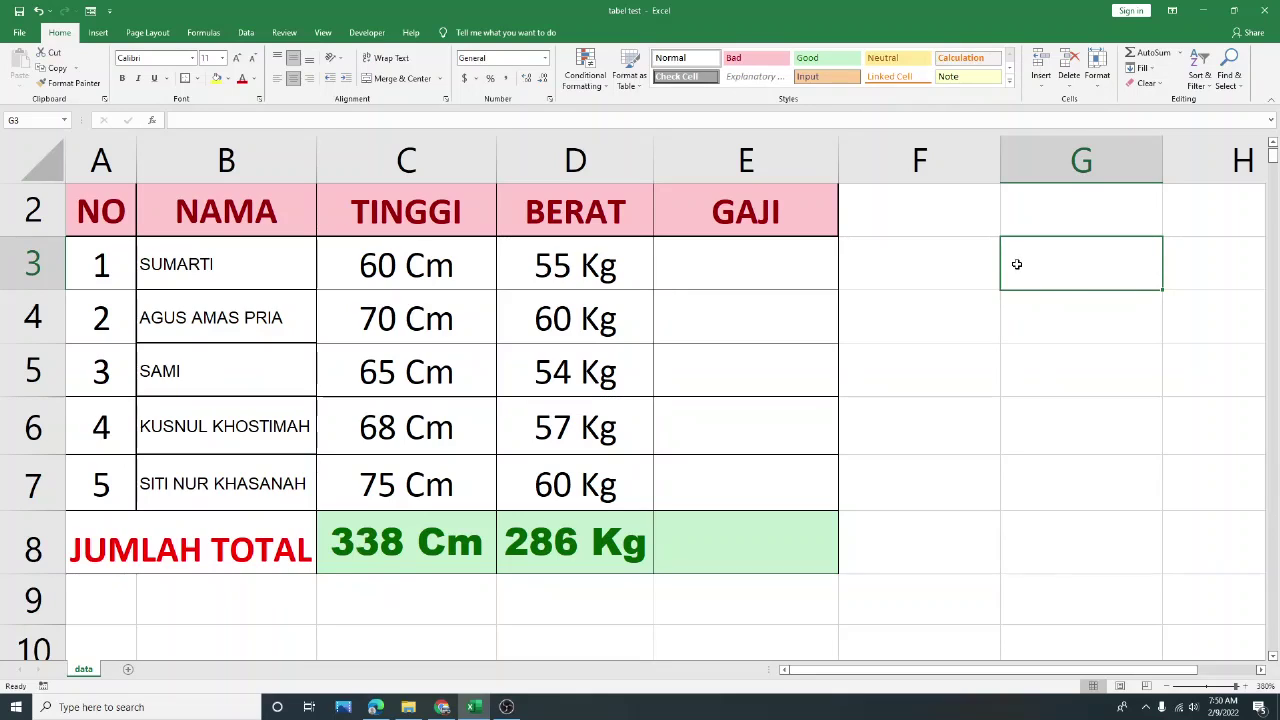
Apply the custom number format "Rp" General to the salary cells E3:E7
left_click_drag(774, 264, 759, 479)
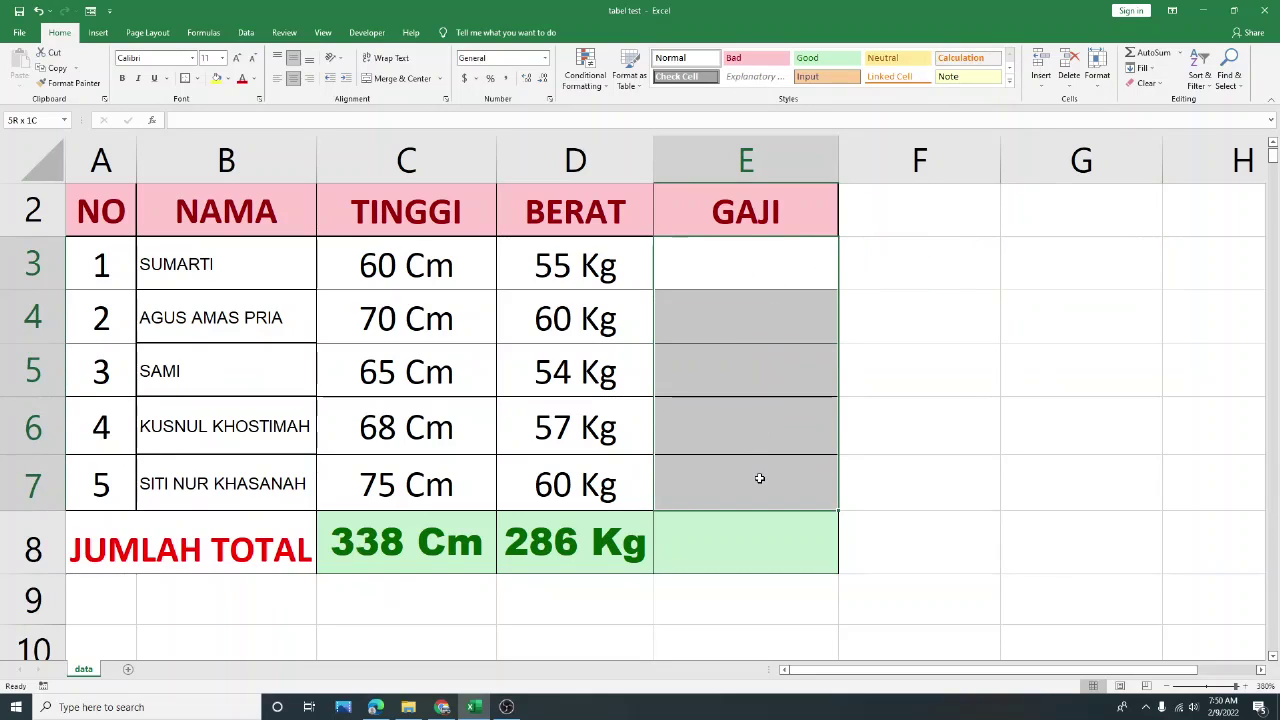
right_click(759, 268)
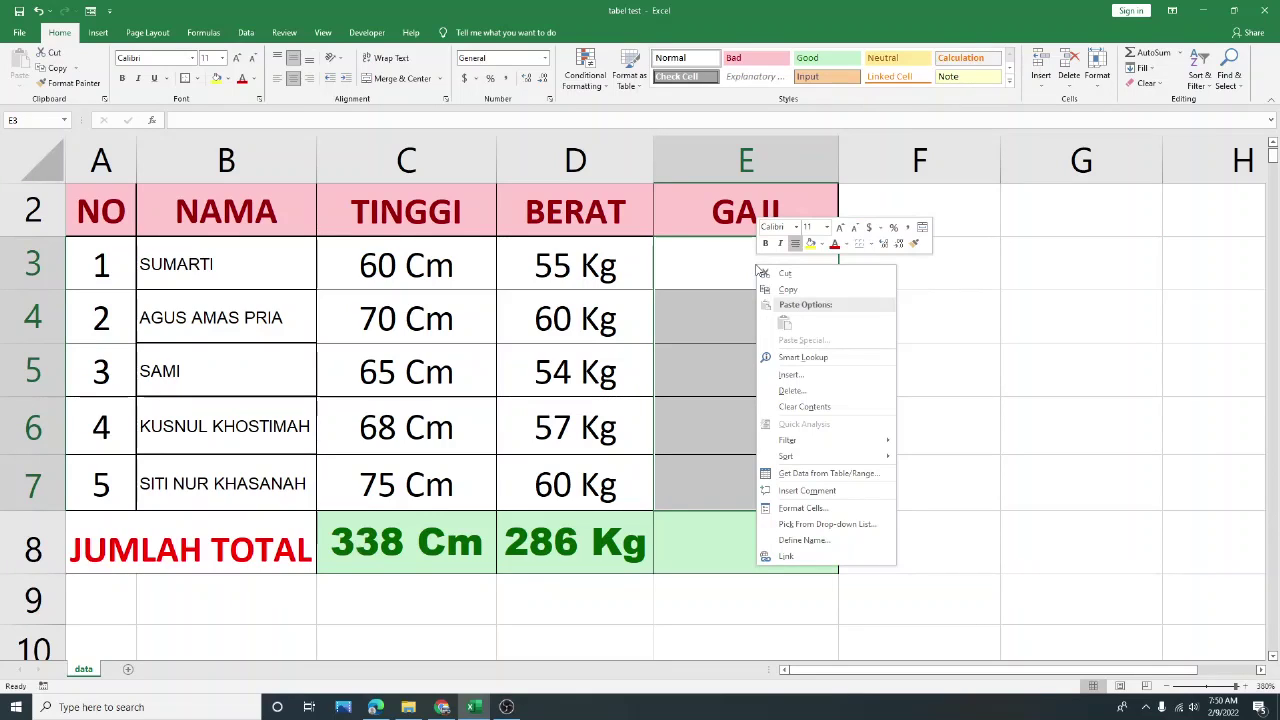
left_click(830, 509)
left_click_drag(848, 344, 1040, 205)
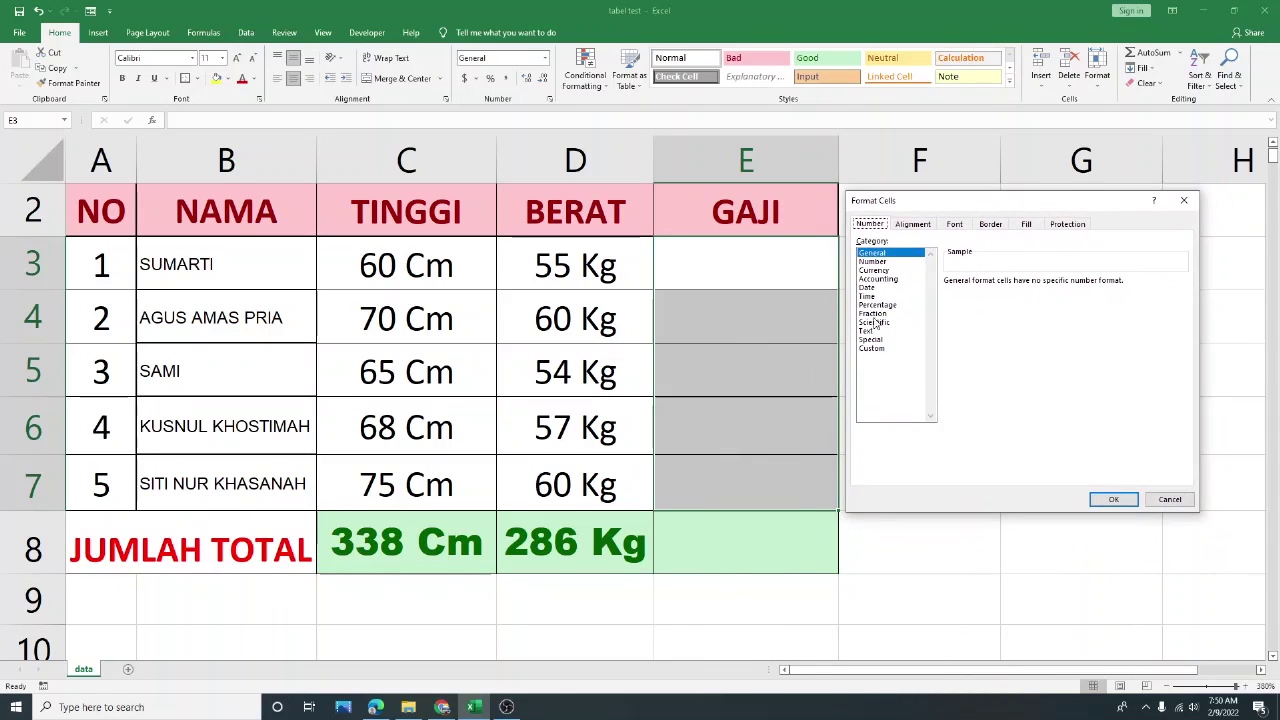
left_click(880, 350)
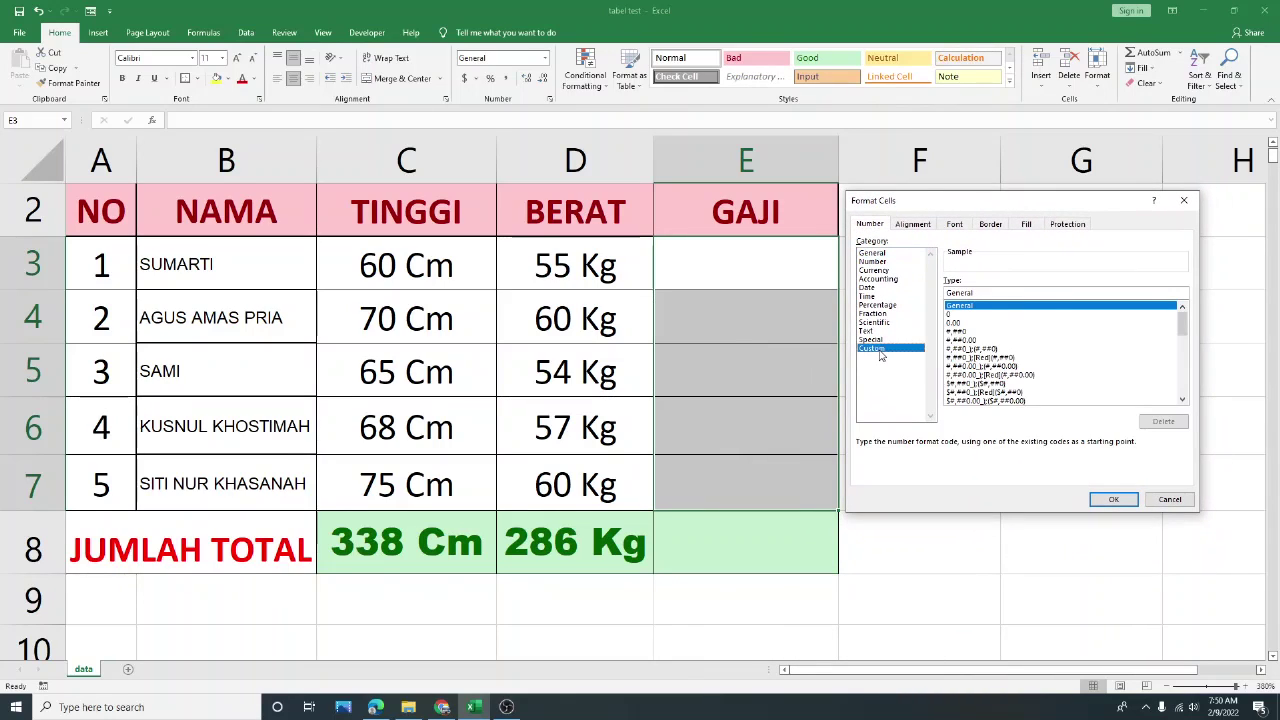
left_click(987, 294)
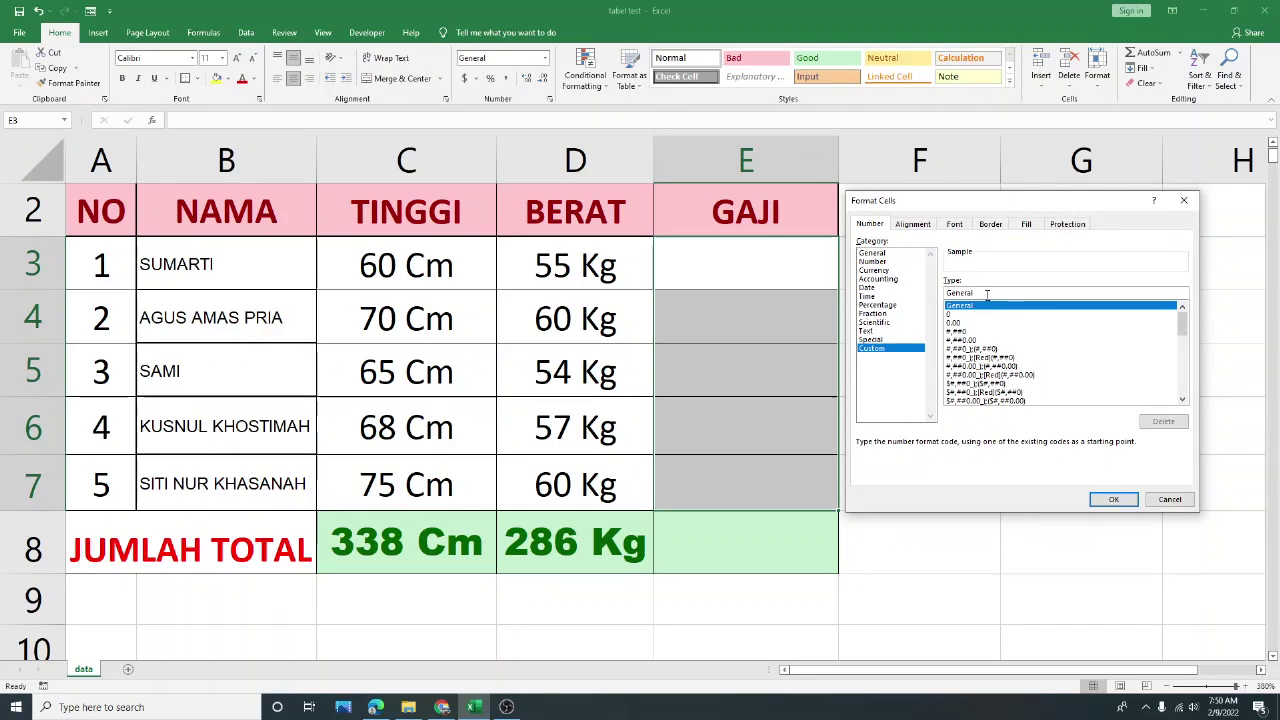
left_click(949, 292)
type("\"")
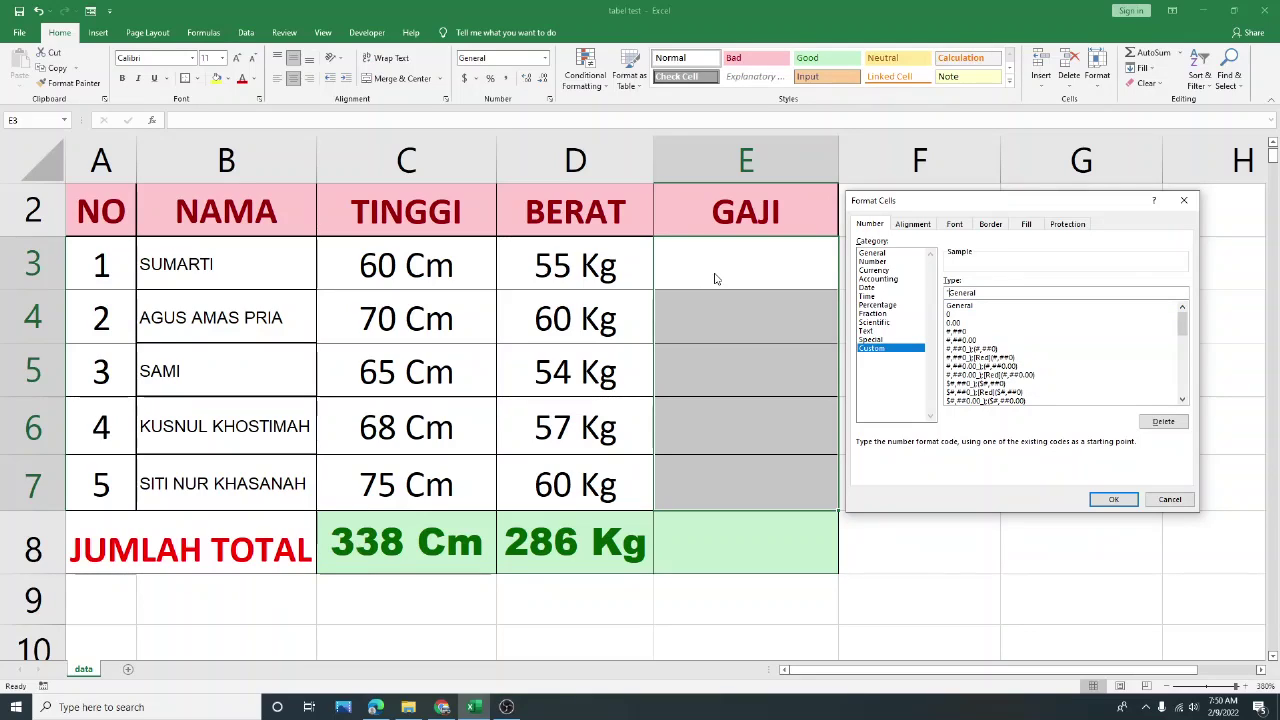
type("Rp")
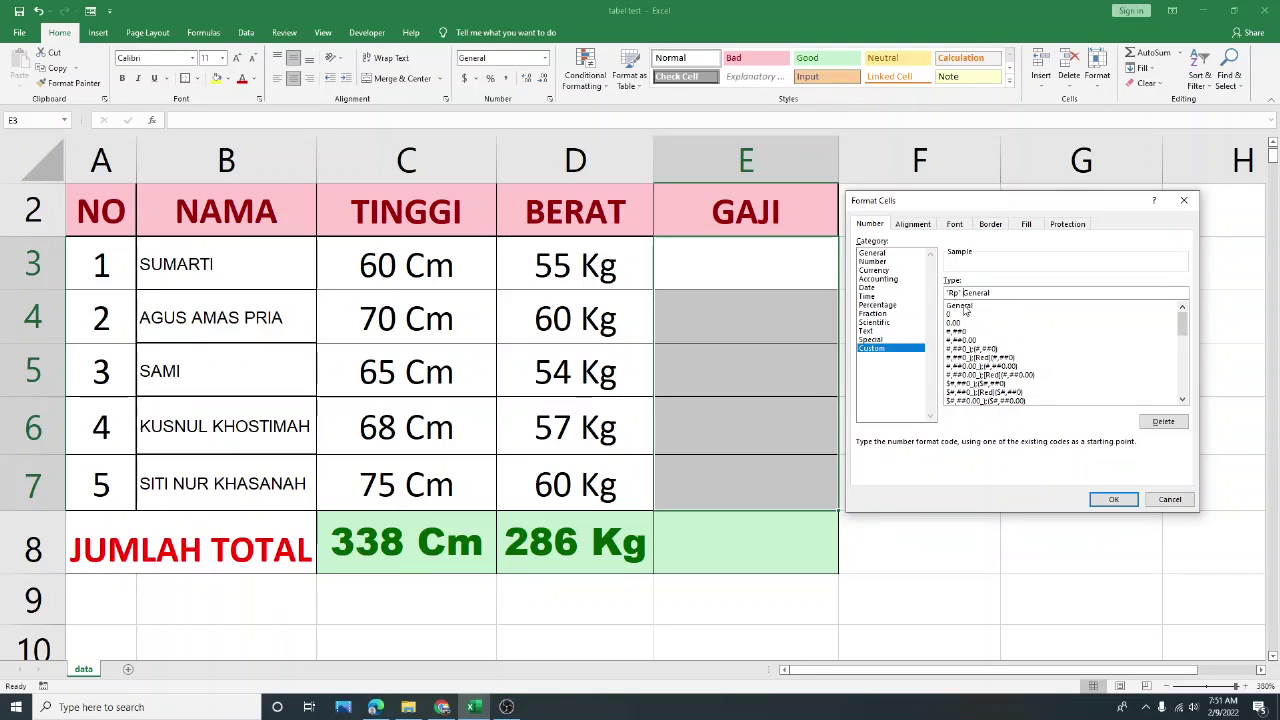
left_click(1106, 497)
left_click(765, 263)
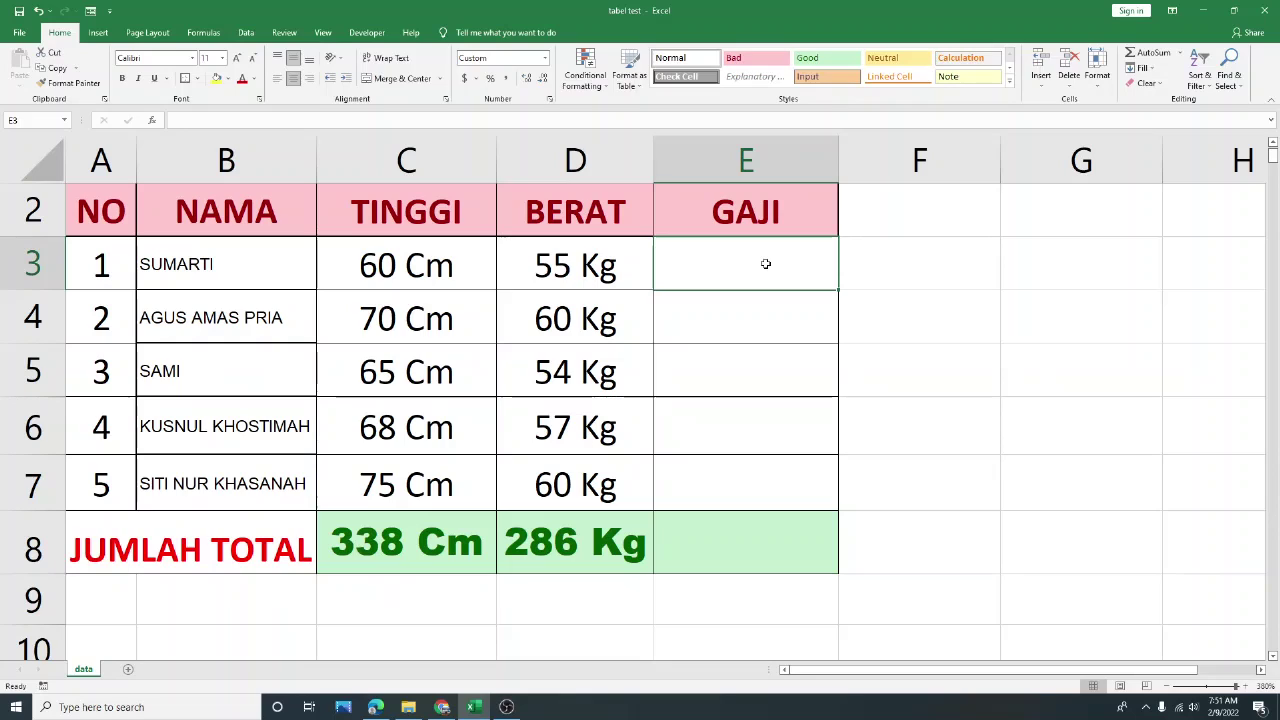
Enter 500000 as the first salary in E3 so it shows as Rp 500000
type("500000")
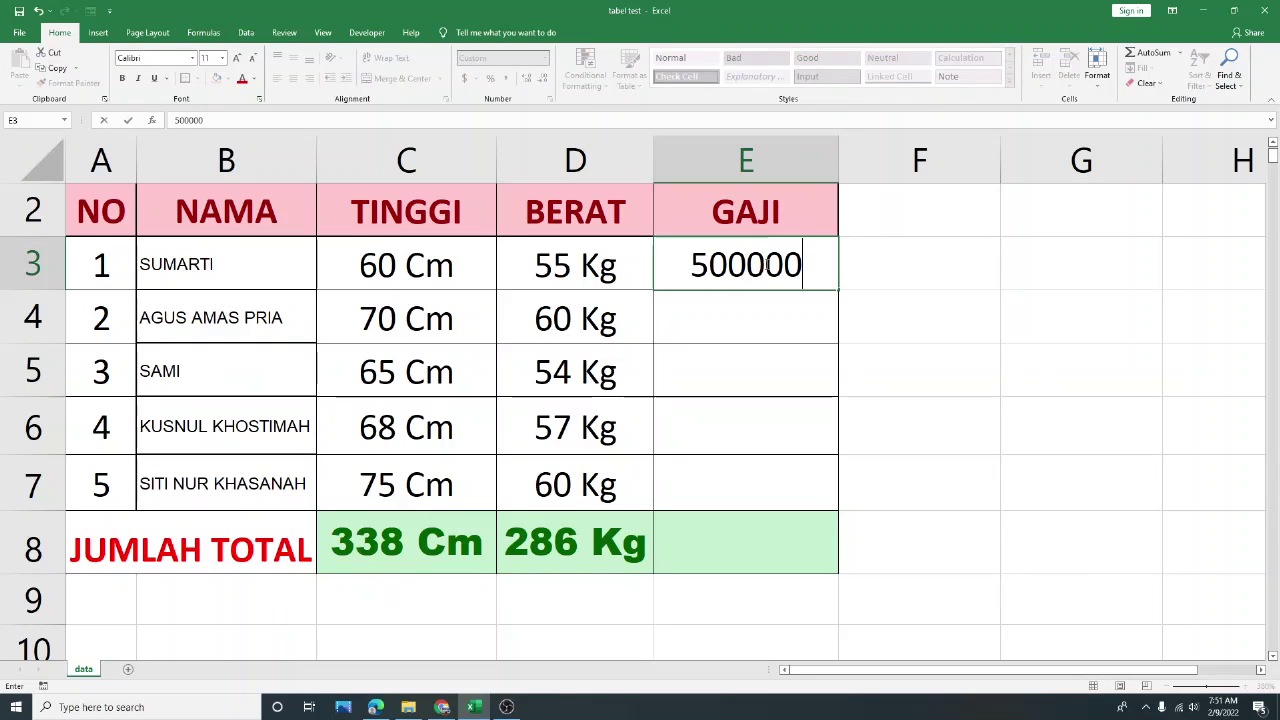
key("Return")
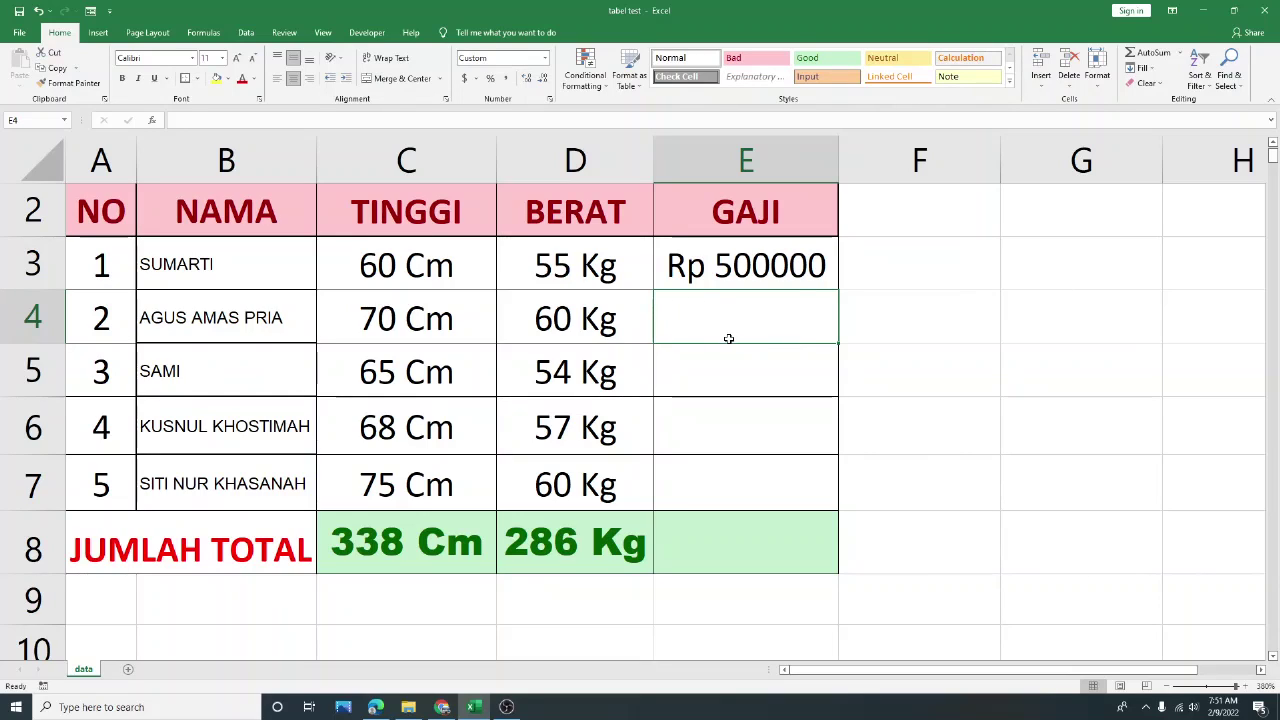
left_click(771, 266)
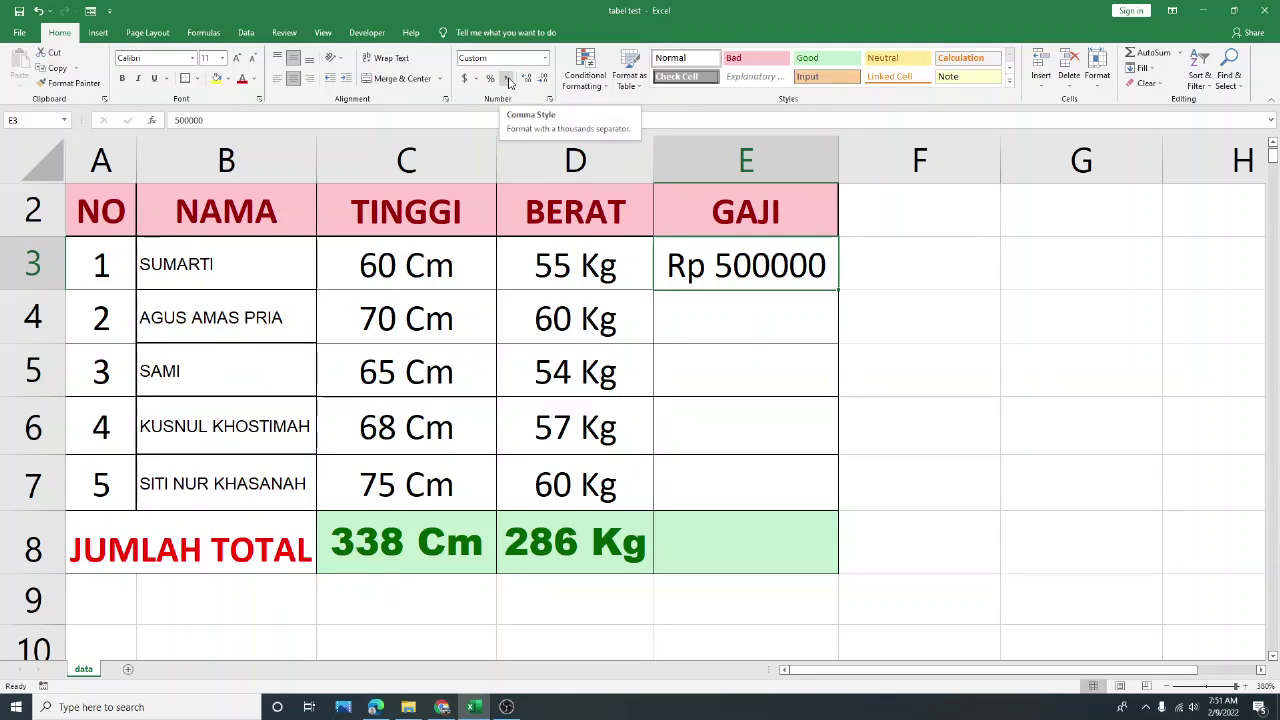
Apply Comma Style to the salary, autofit column E and remove the decimal places
left_click(509, 84)
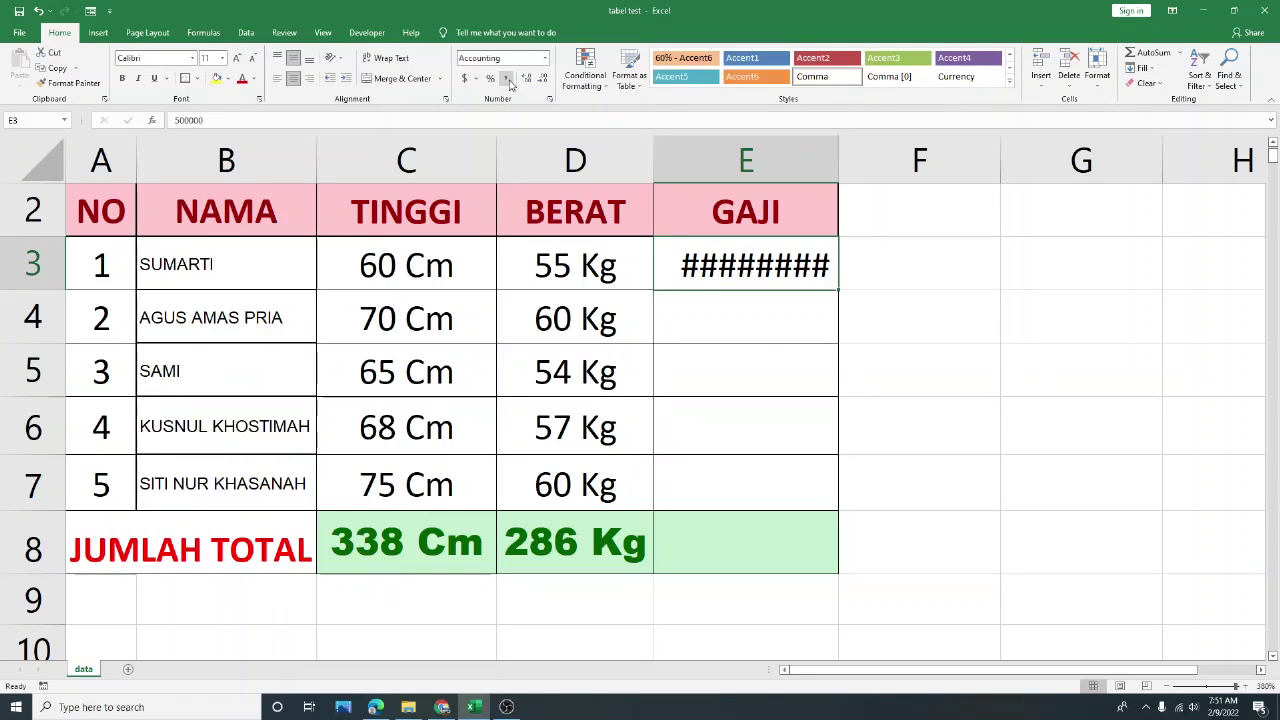
double_click(839, 156)
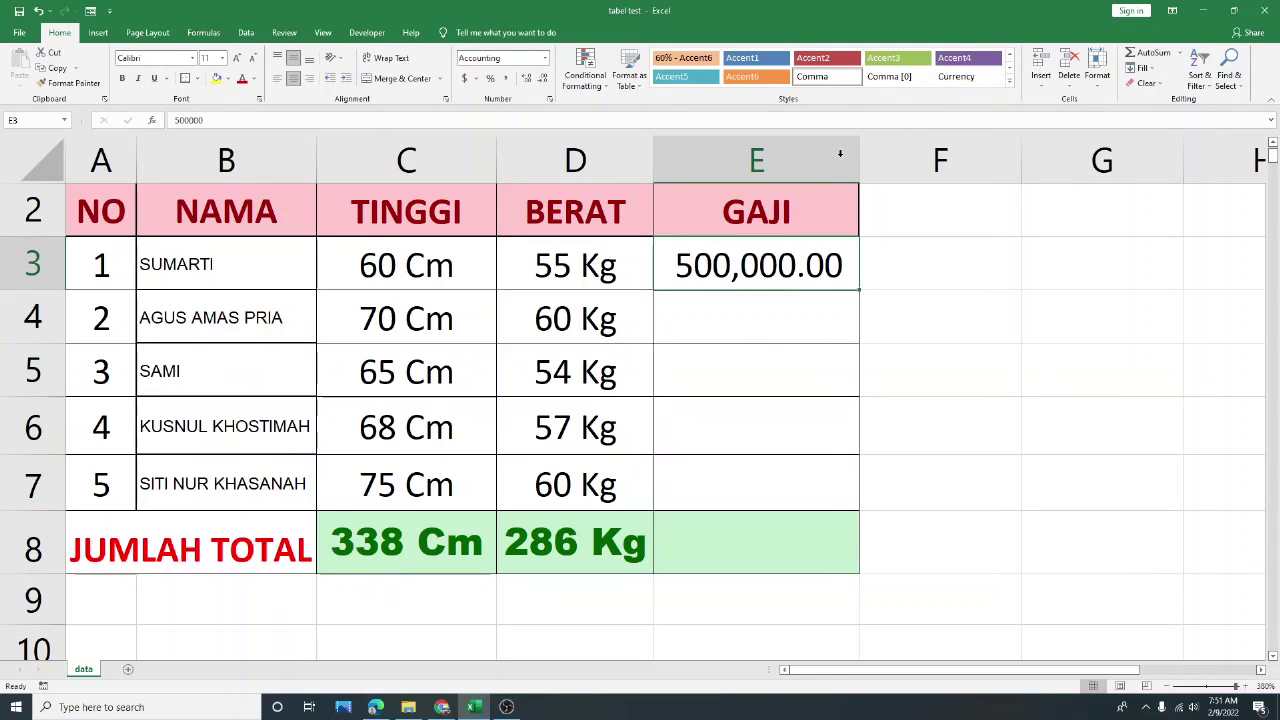
left_click_drag(759, 250, 792, 480)
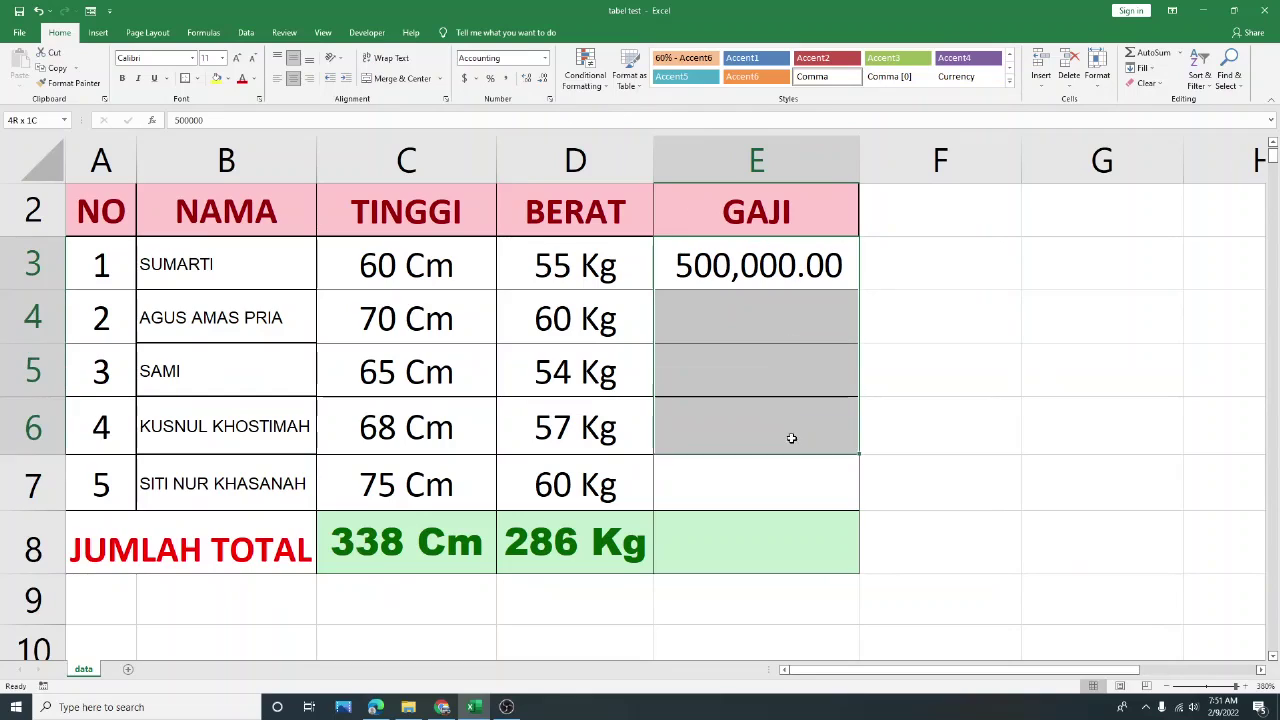
double_click(541, 80)
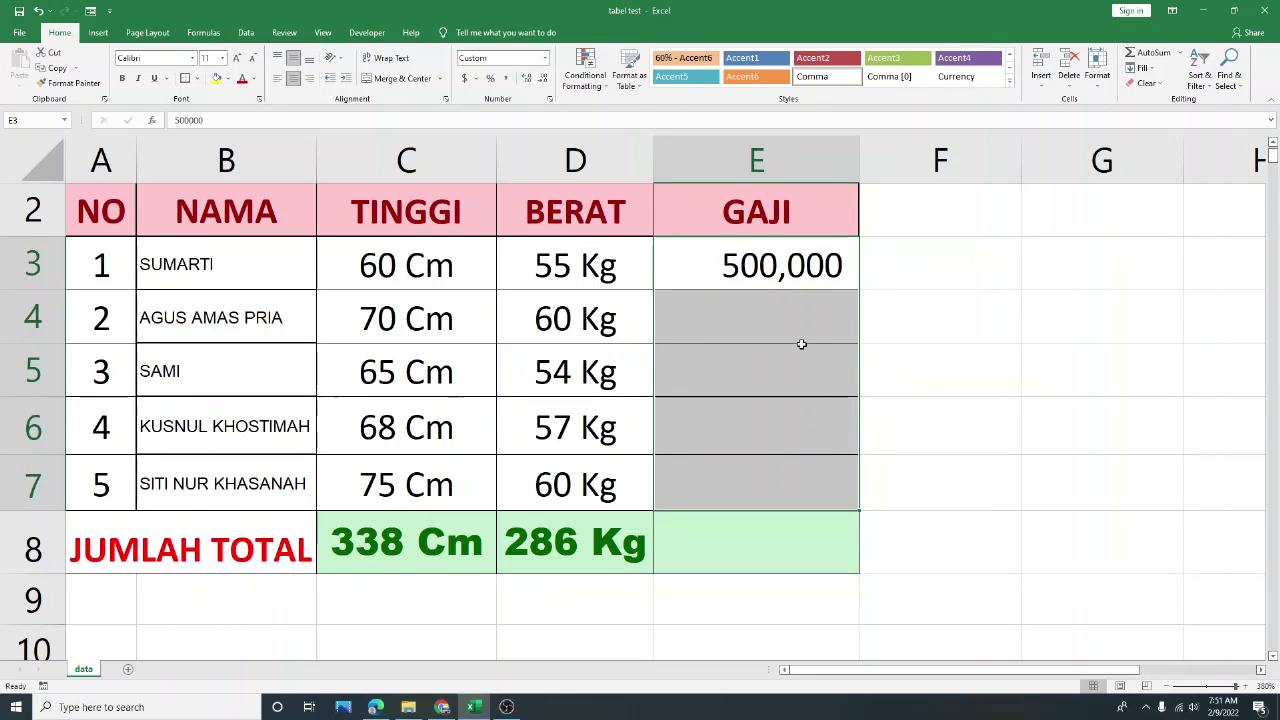
left_click(801, 334)
Reapply the "Rp" General custom format to E3 and fill Rp 500000 down through E7
left_click(777, 272)
right_click(778, 270)
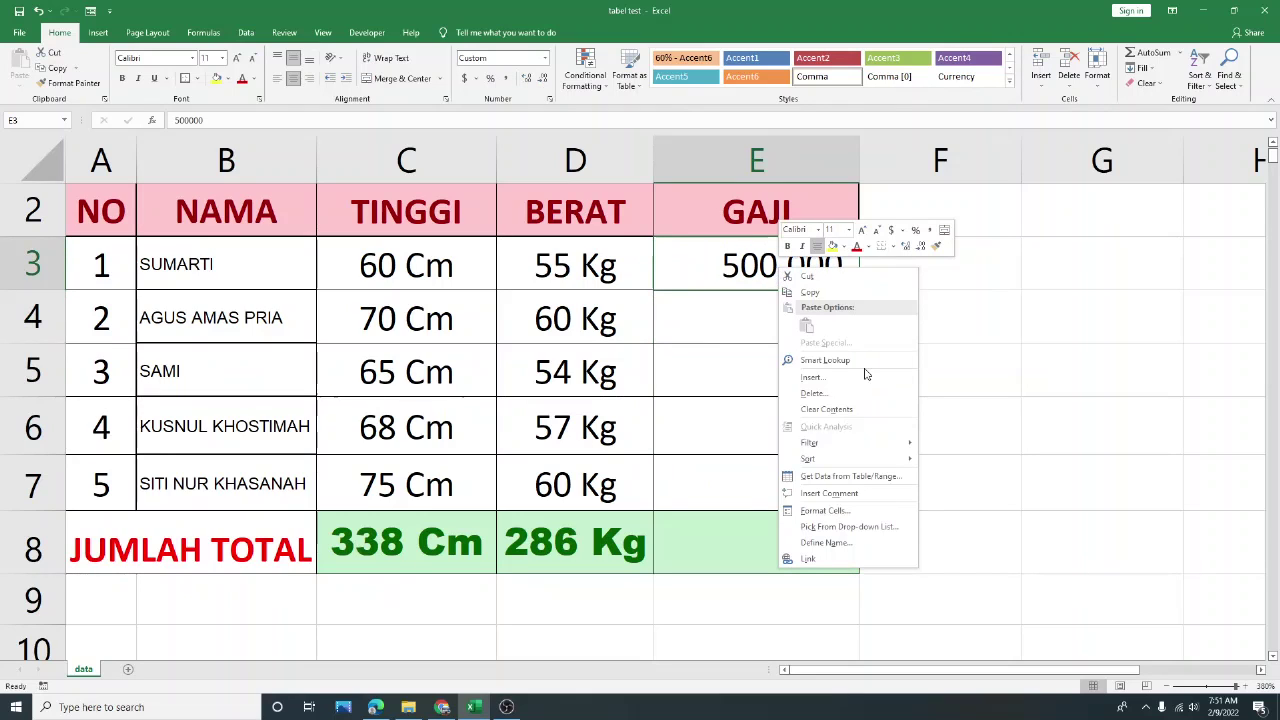
left_click(830, 510)
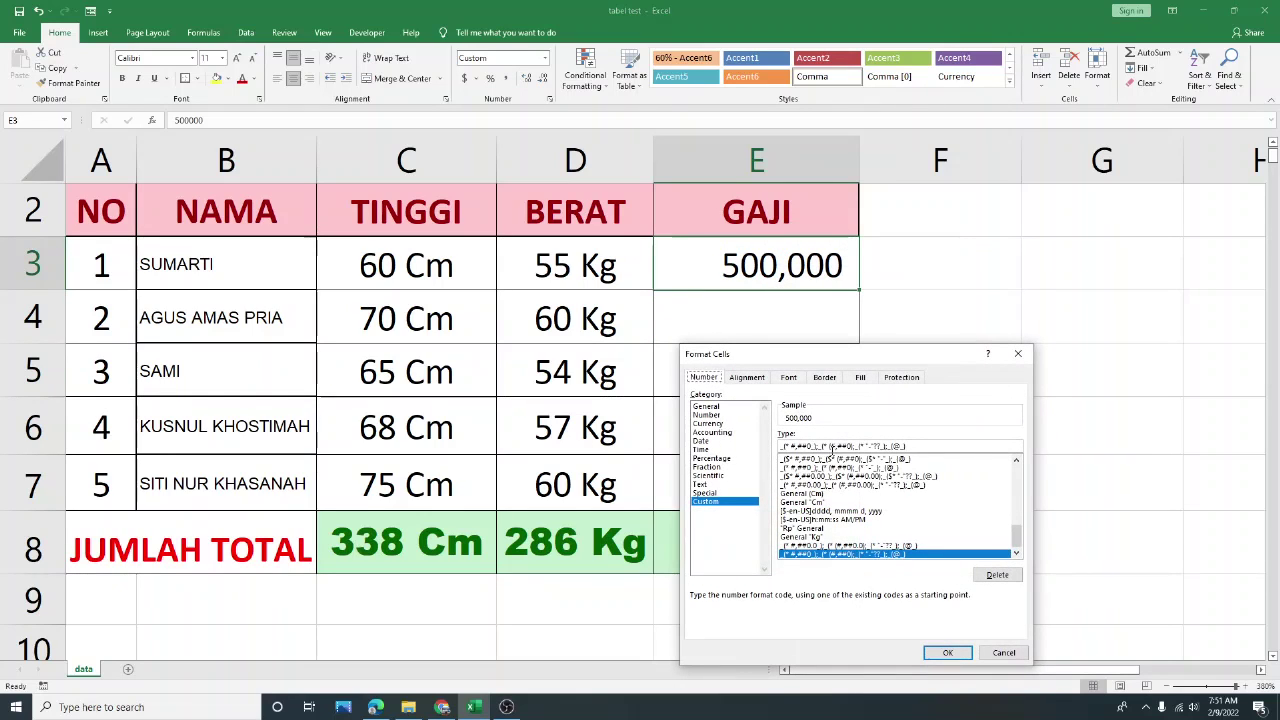
left_click(727, 503)
left_click(816, 528)
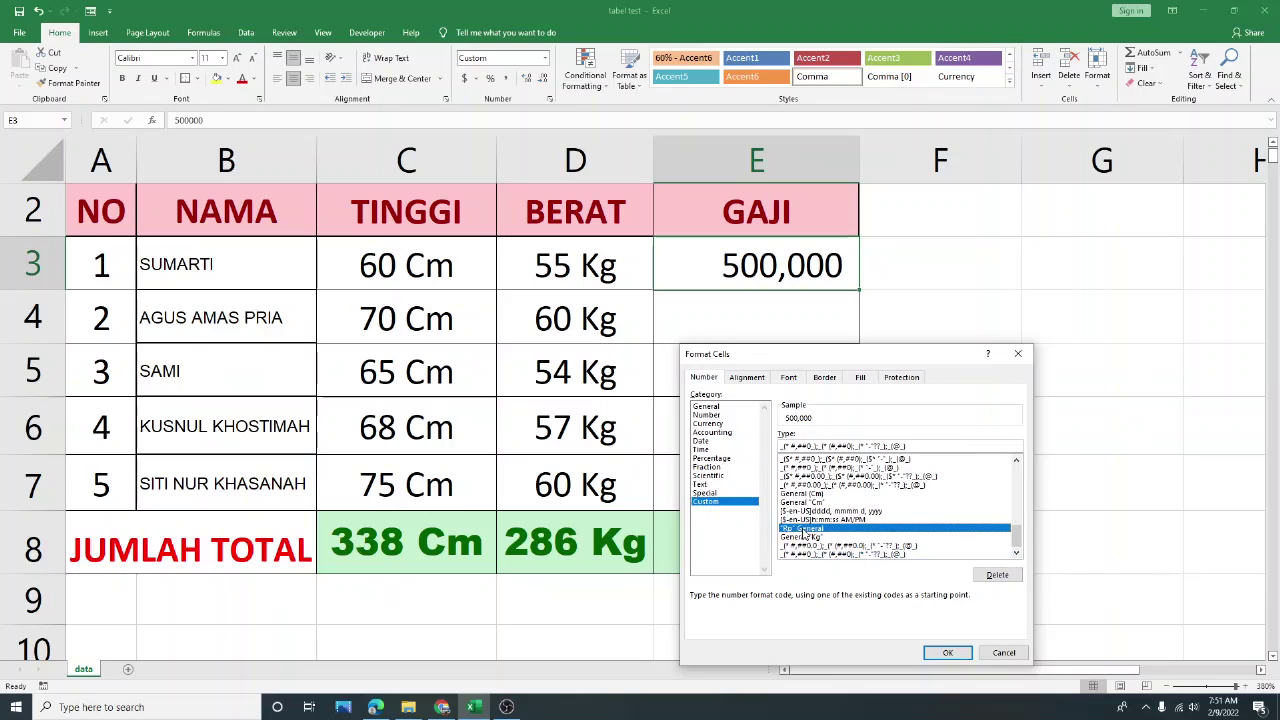
left_click(948, 652)
left_click(771, 313)
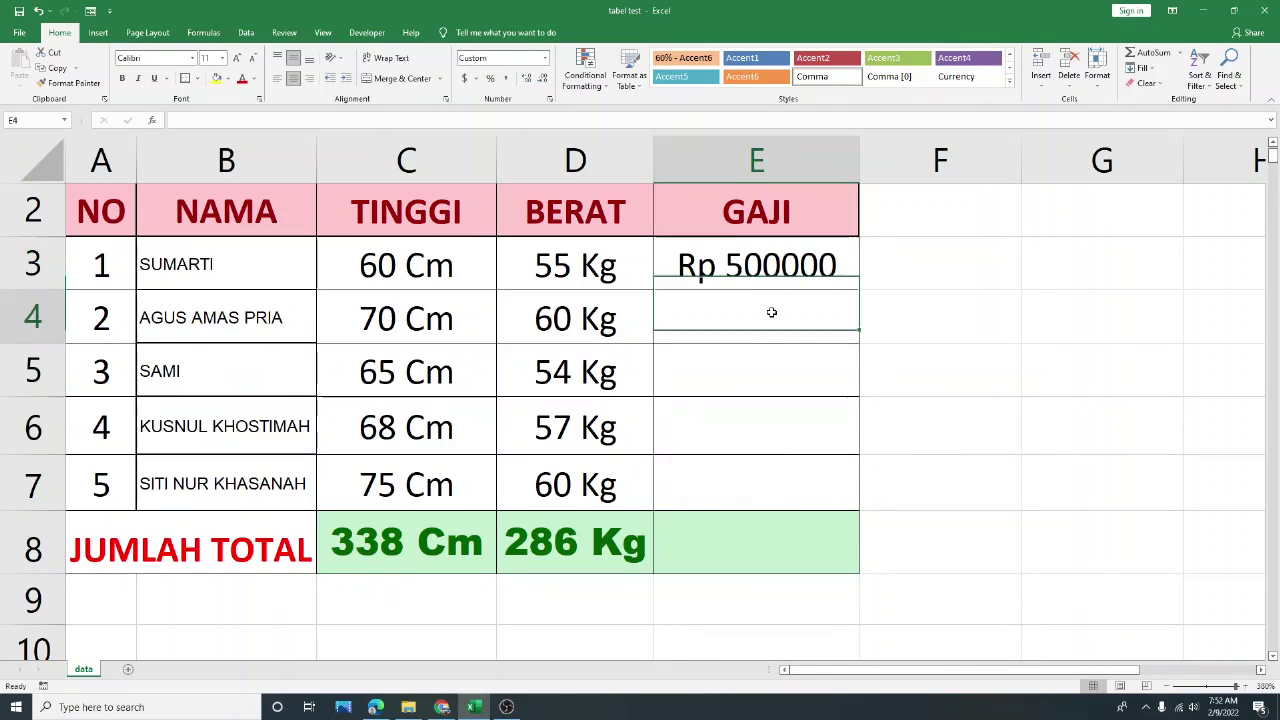
left_click(810, 276)
left_click_drag(860, 290, 855, 490)
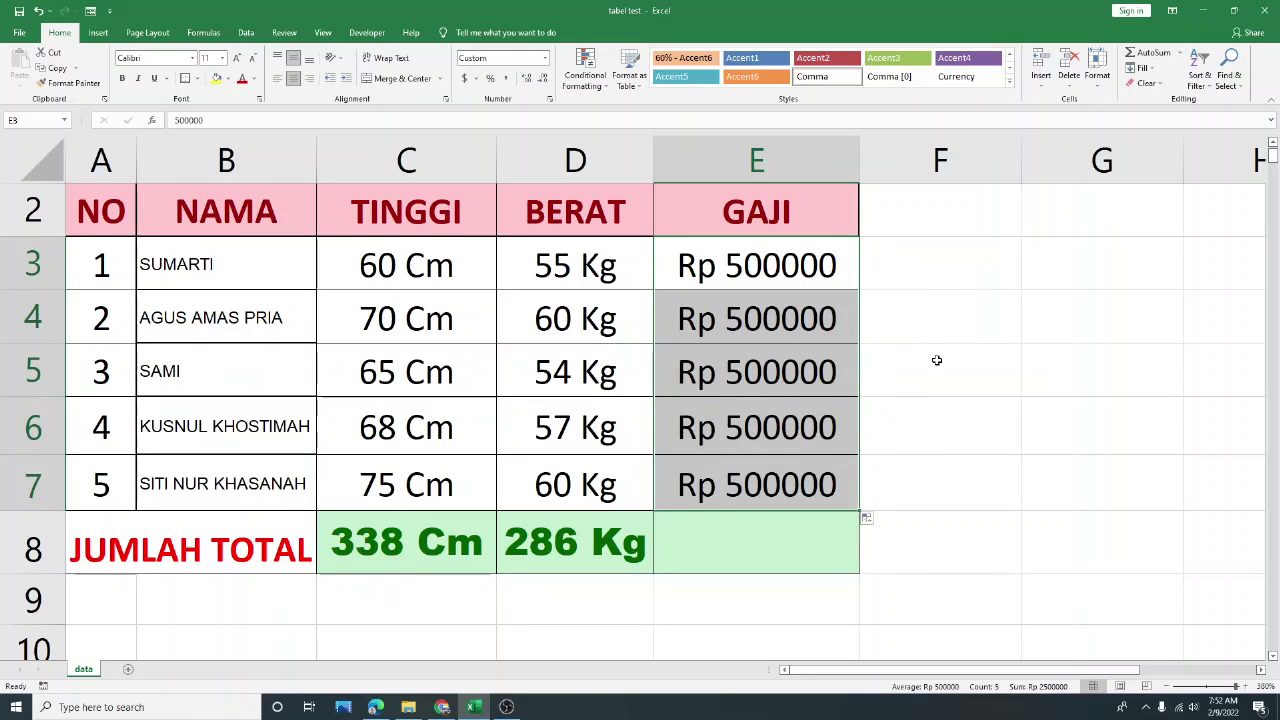
Total the salaries with =SUM(E3:E7) in E8 and widen column E to show Rp 2500000
left_click(934, 362)
left_click(705, 553)
type("=")
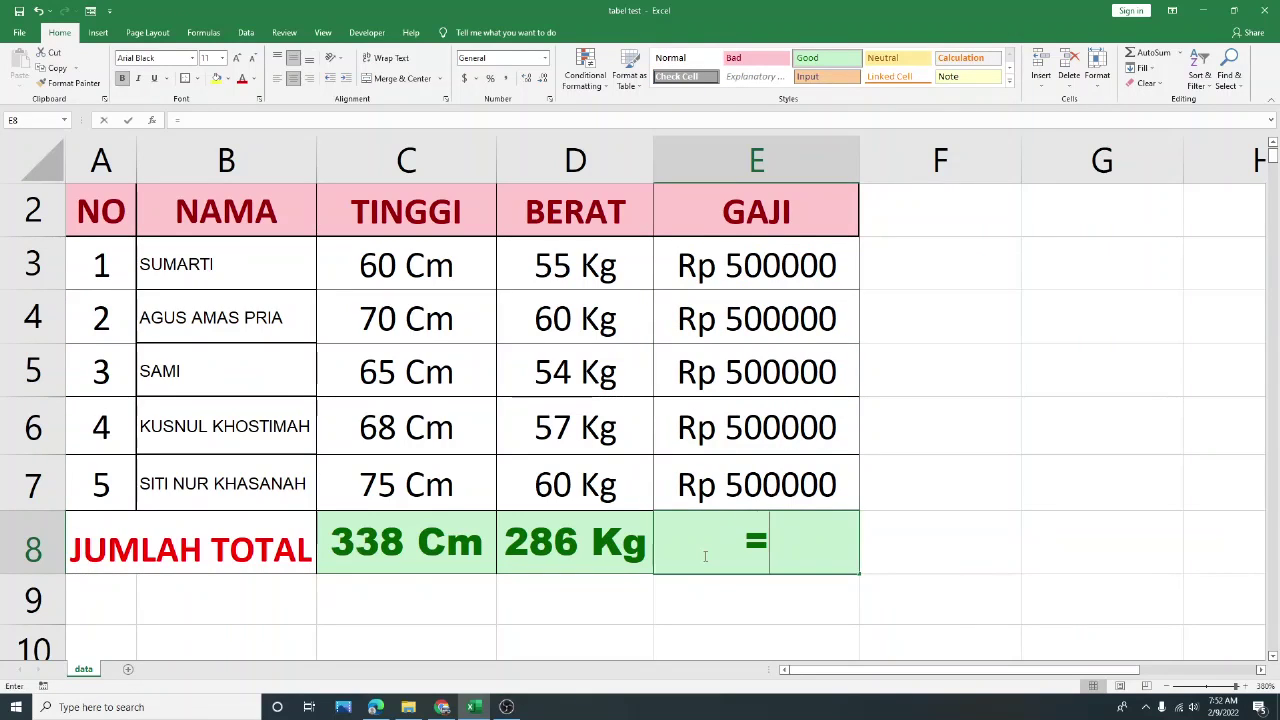
type("sum(")
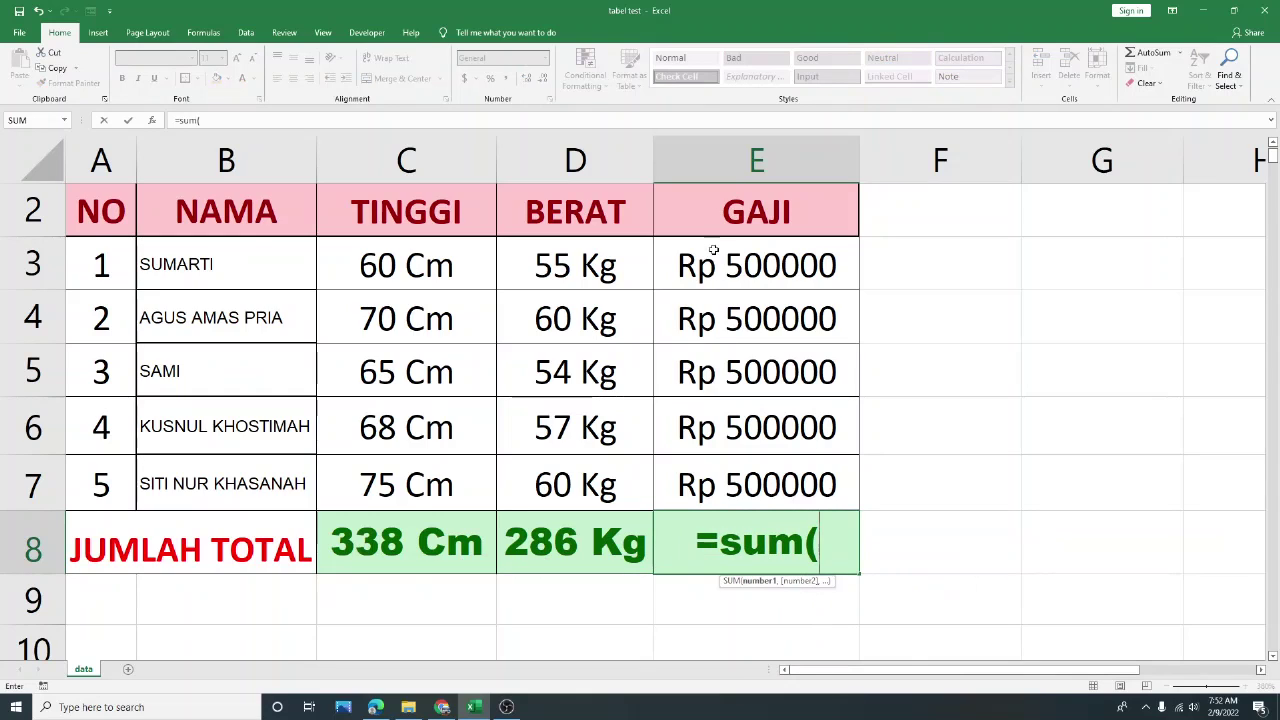
left_click_drag(706, 255, 743, 480)
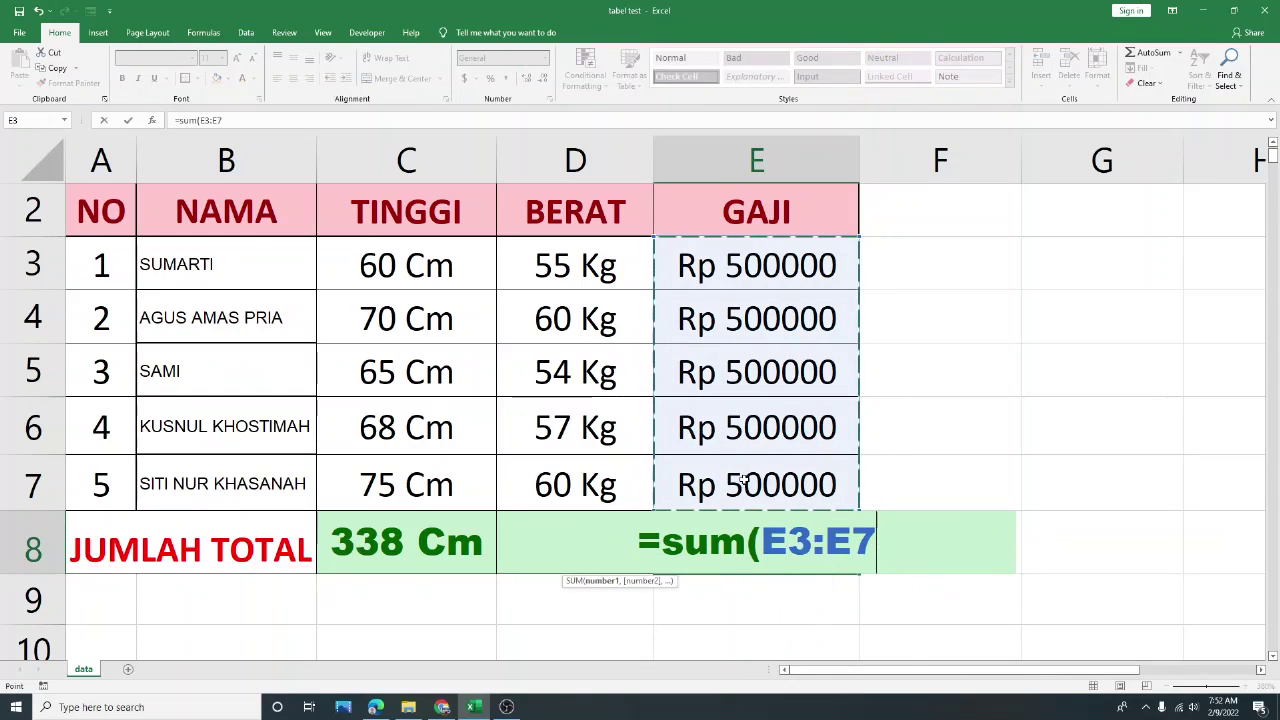
type(")")
key("Return")
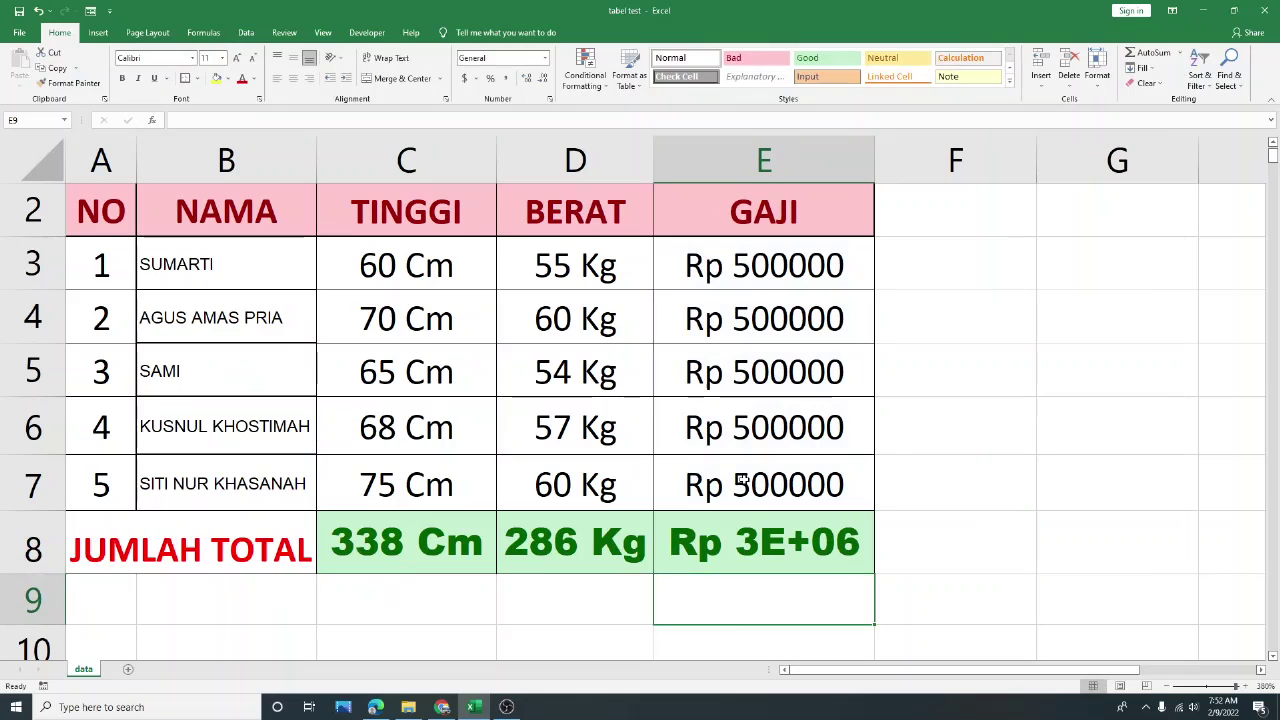
left_click_drag(875, 155, 918, 155)
left_click(961, 444)
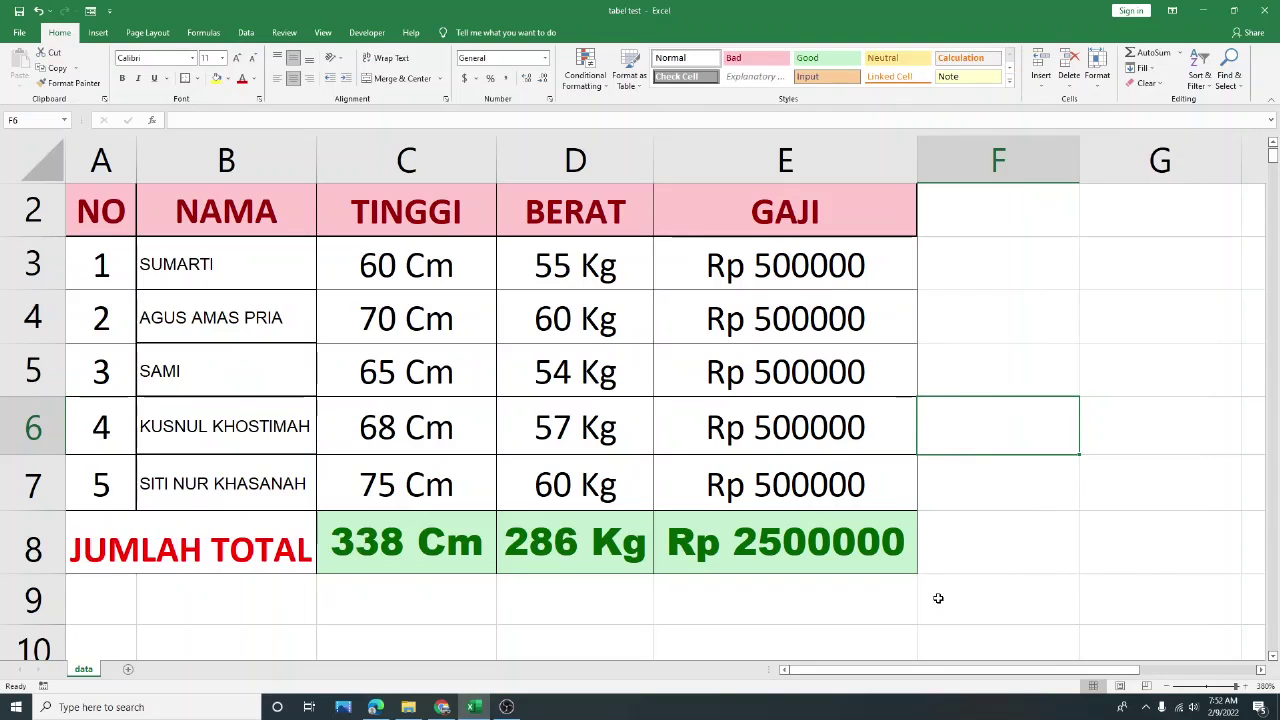
mouse_move(516, 712)
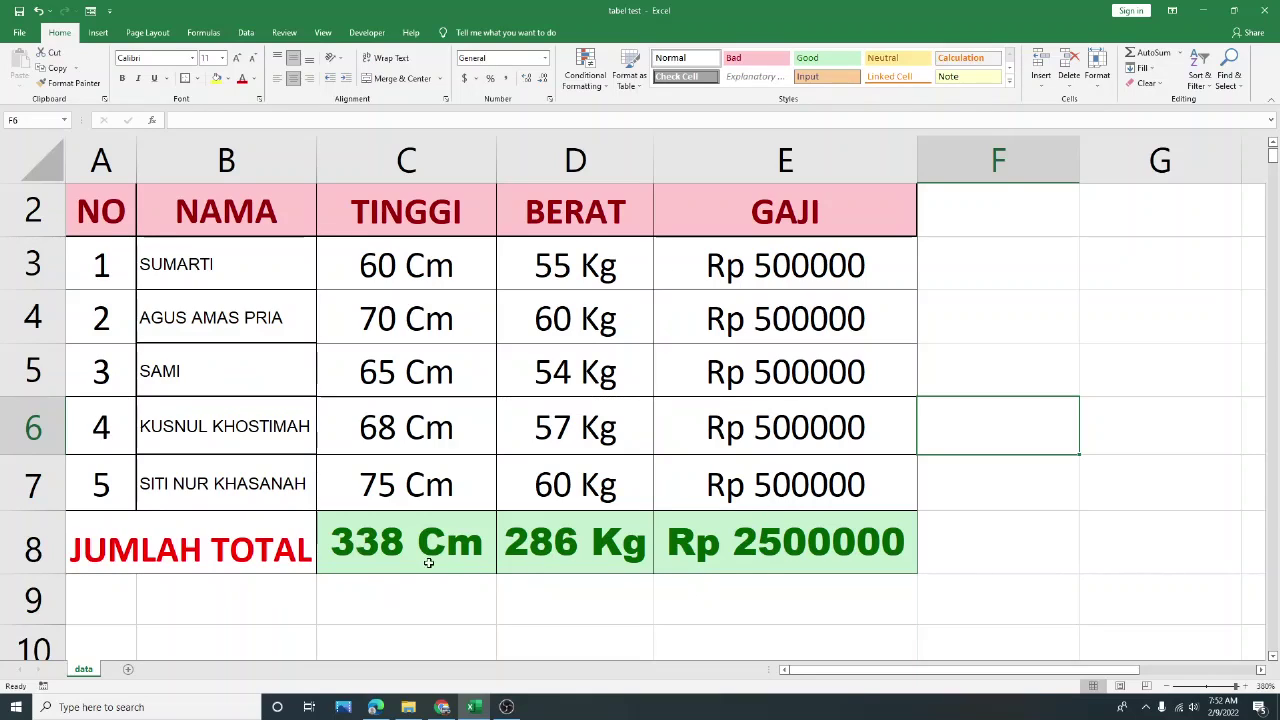
left_click_drag(394, 543, 714, 560)
left_click(689, 619)
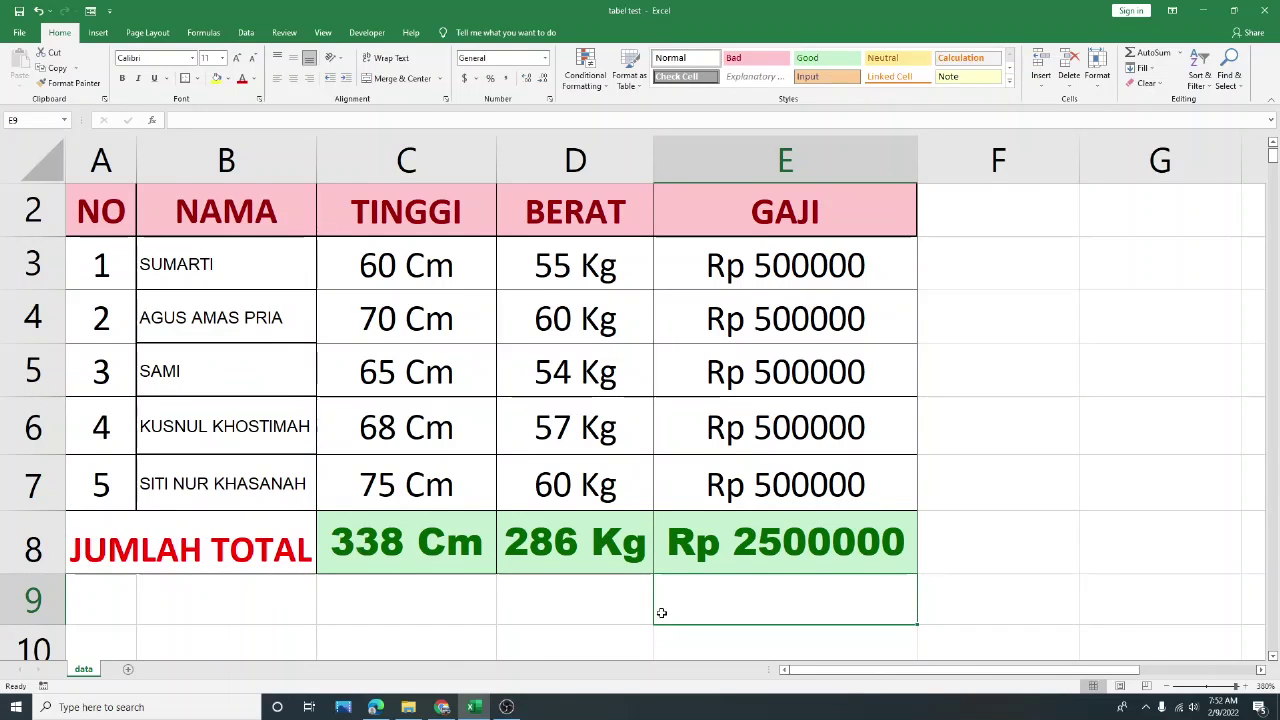
scroll(660, 609, "up", 1)
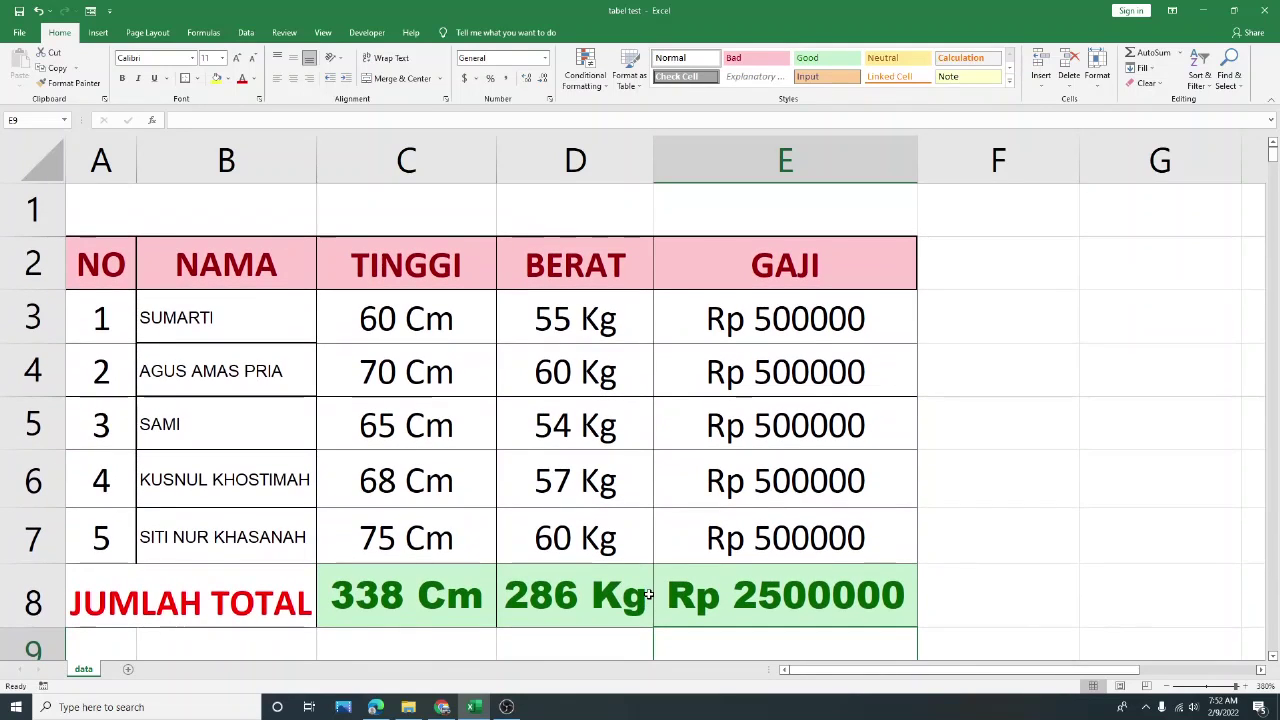